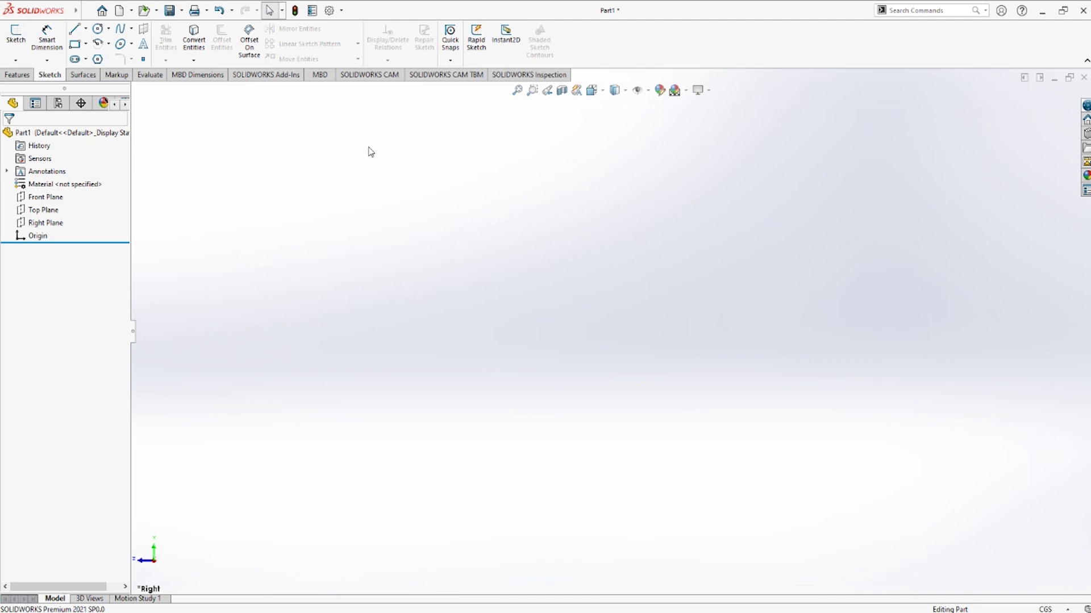
- Start a sketch on the Right Plane and draw a circle centred on the origin
click(60, 224)
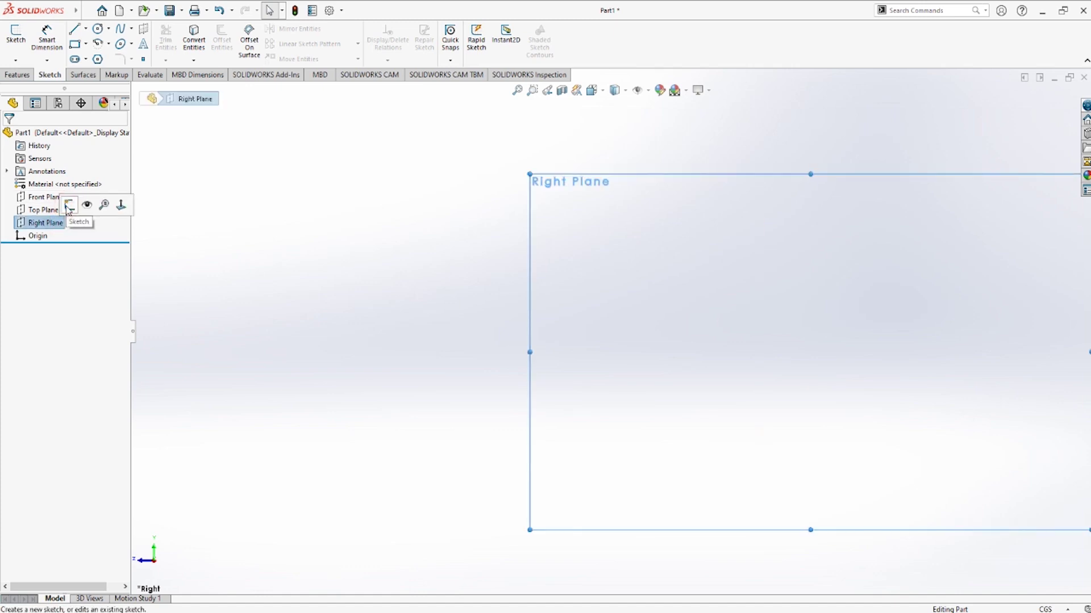
click(68, 206)
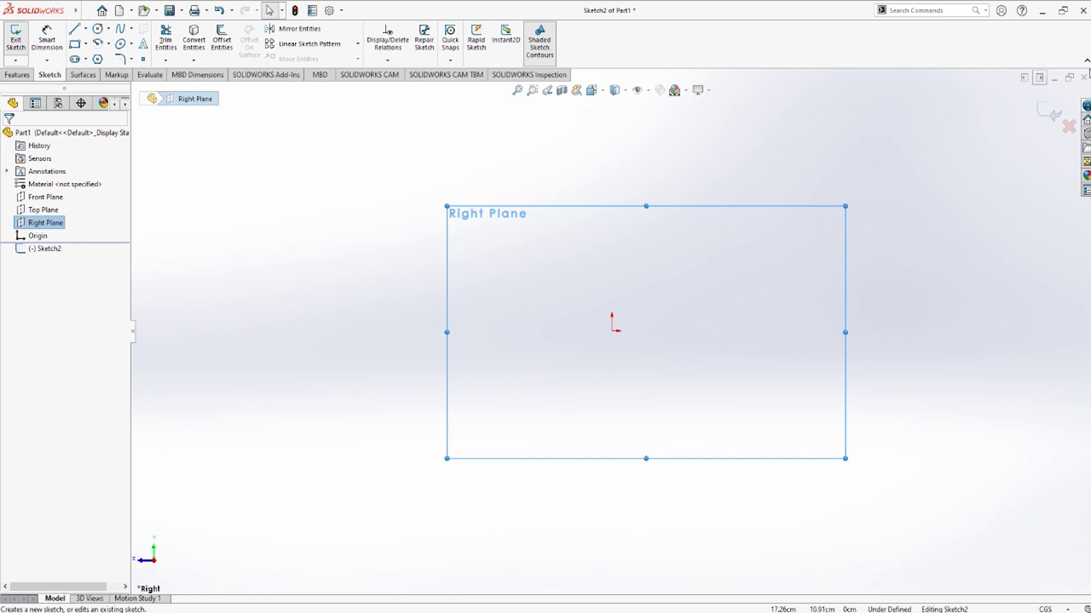
click(96, 29)
click(612, 331)
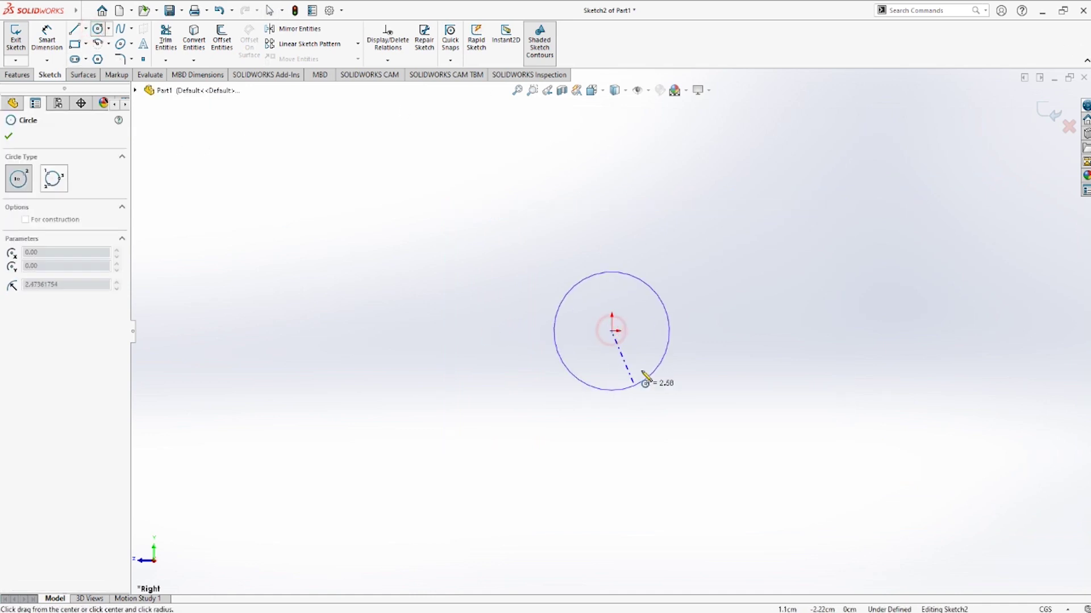
click(648, 340)
- Dimension the circle's diameter to 2.00
click(46, 37)
click(582, 321)
click(498, 328)
text(2)
key(Return)
- Draw lines running right from the circle's bottom, ending in a small stepped end
click(72, 29)
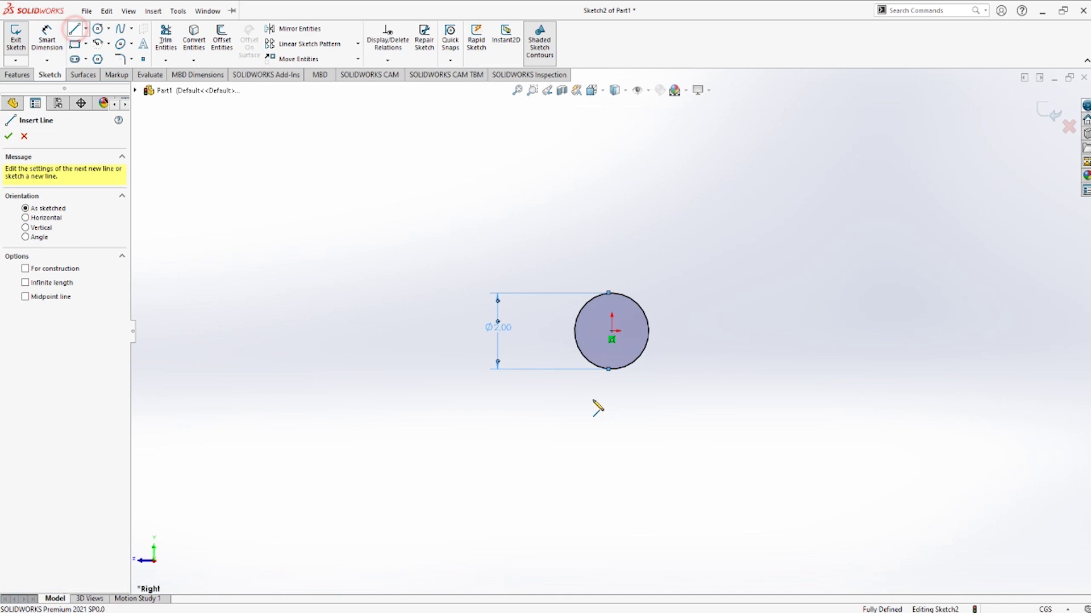
scroll(599, 392, down, 3)
click(623, 339)
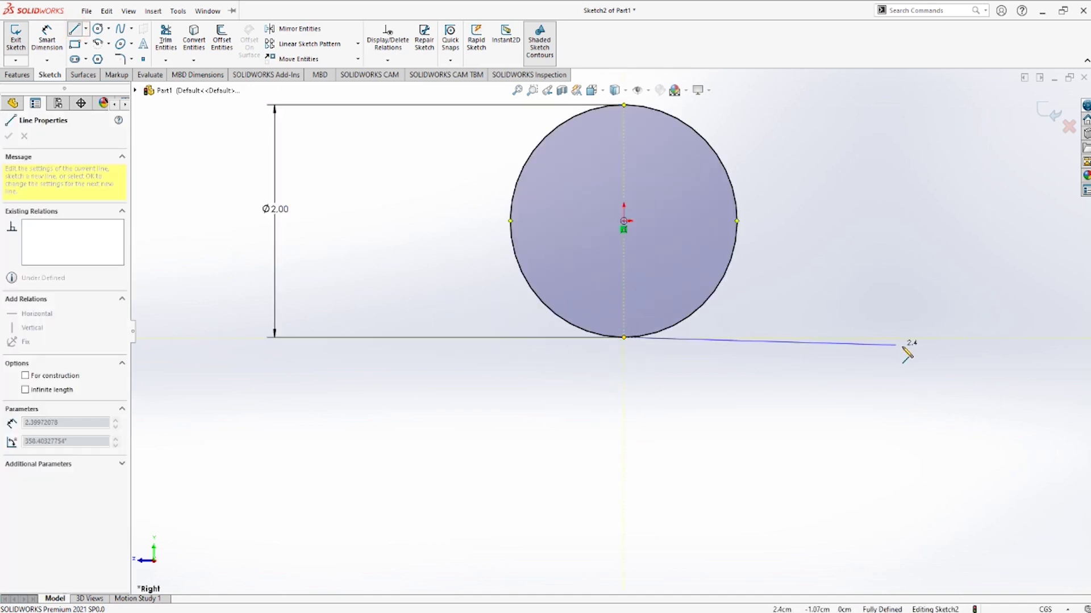
scroll(906, 355, up, 3)
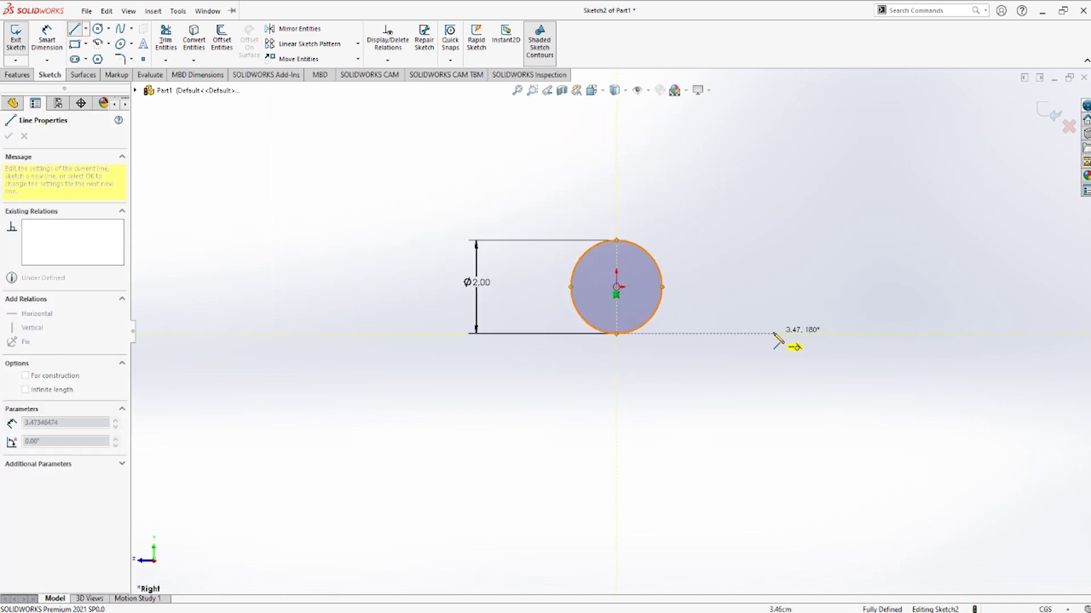
click(753, 333)
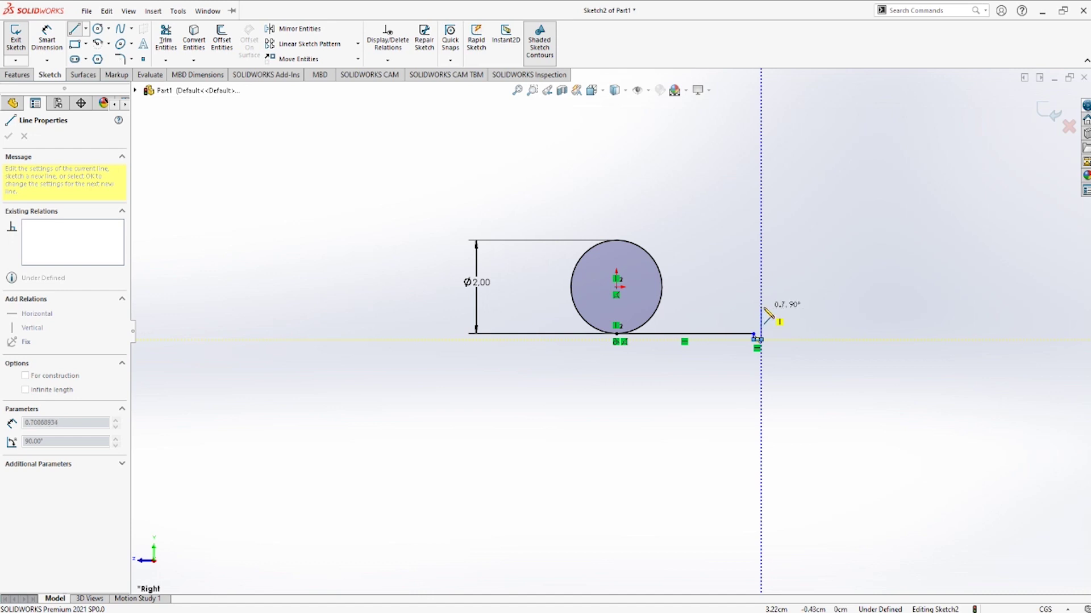
click(757, 305)
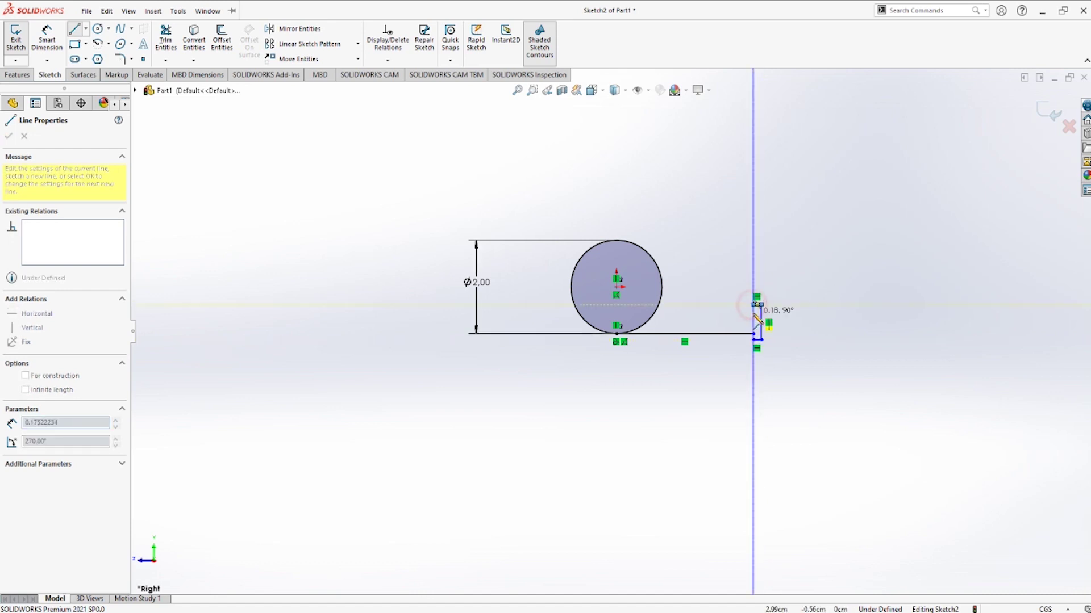
click(753, 313)
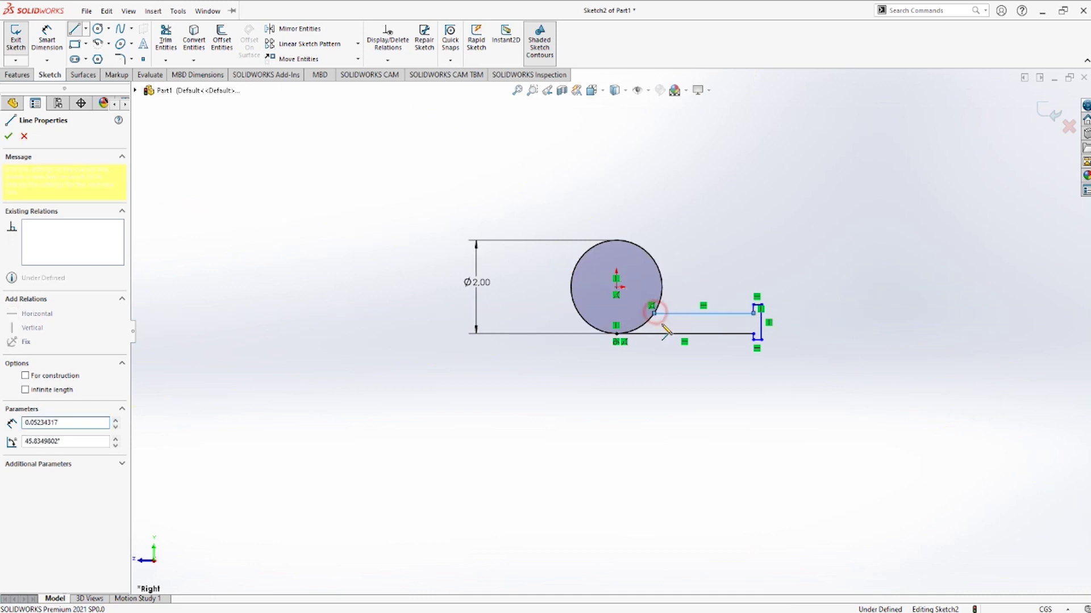
click(47, 37)
- Dimension the bottom line to 3.00, the lower step to 0.10 and the bottom lip to 0.10
click(710, 341)
click(704, 451)
key(Return)
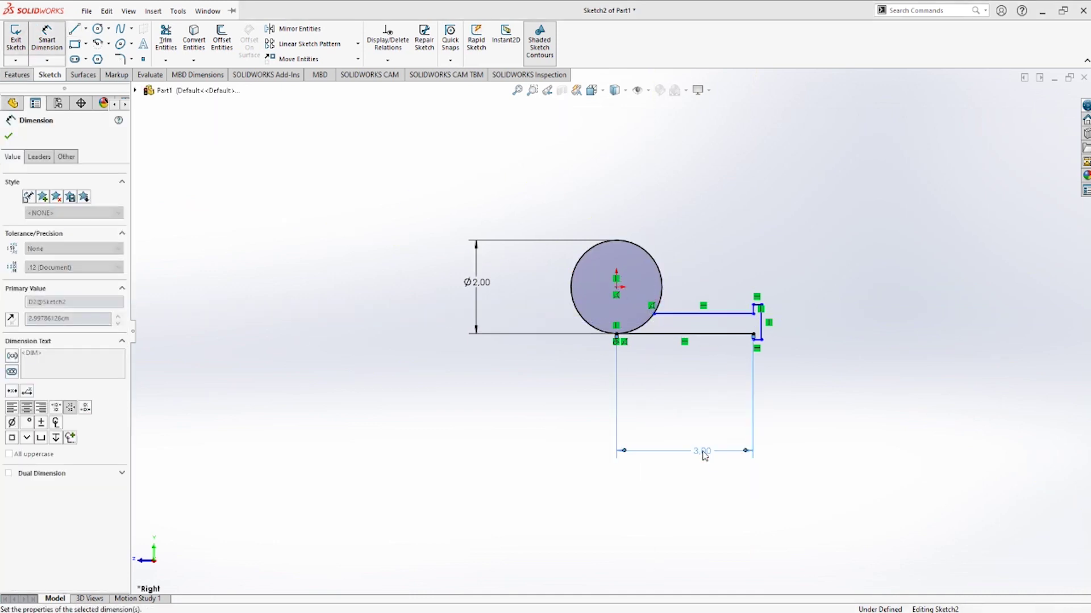
scroll(730, 365, down, 5)
scroll(650, 340, down, 3)
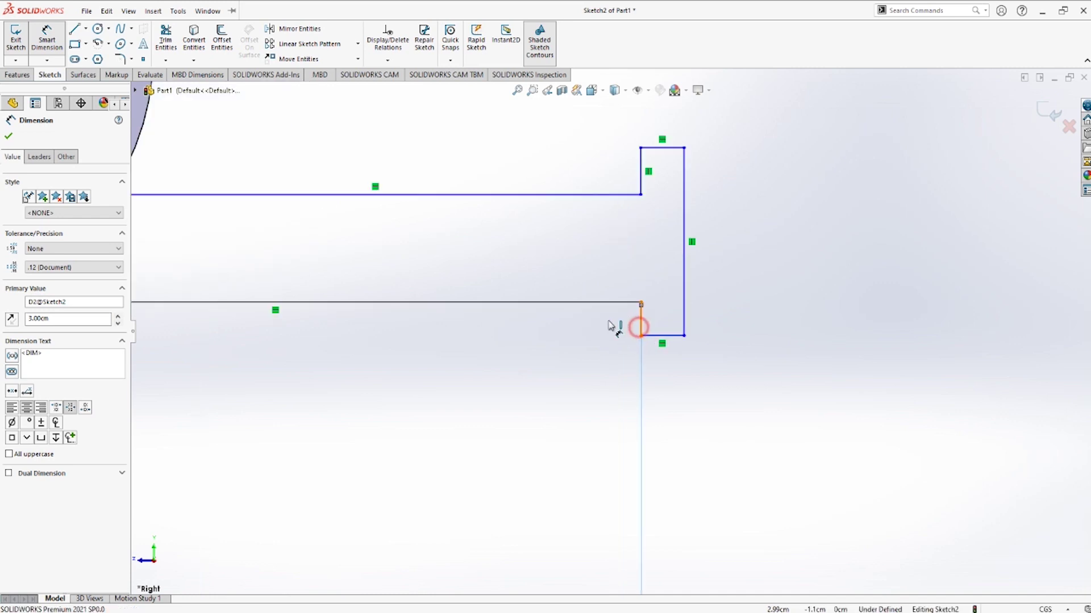
click(610, 326)
text(0.1)
key(Return)
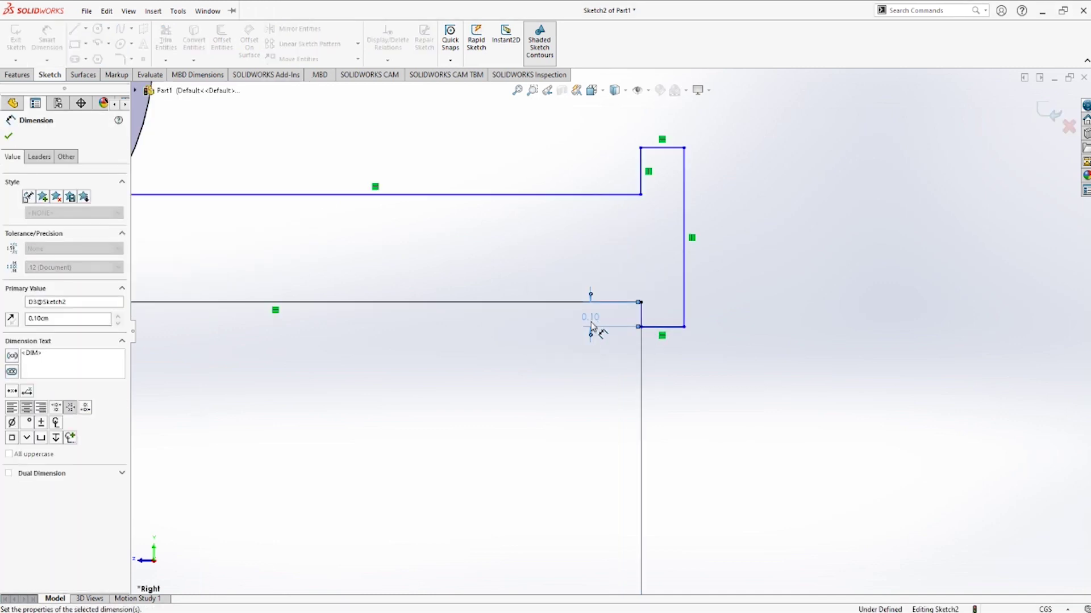
click(651, 336)
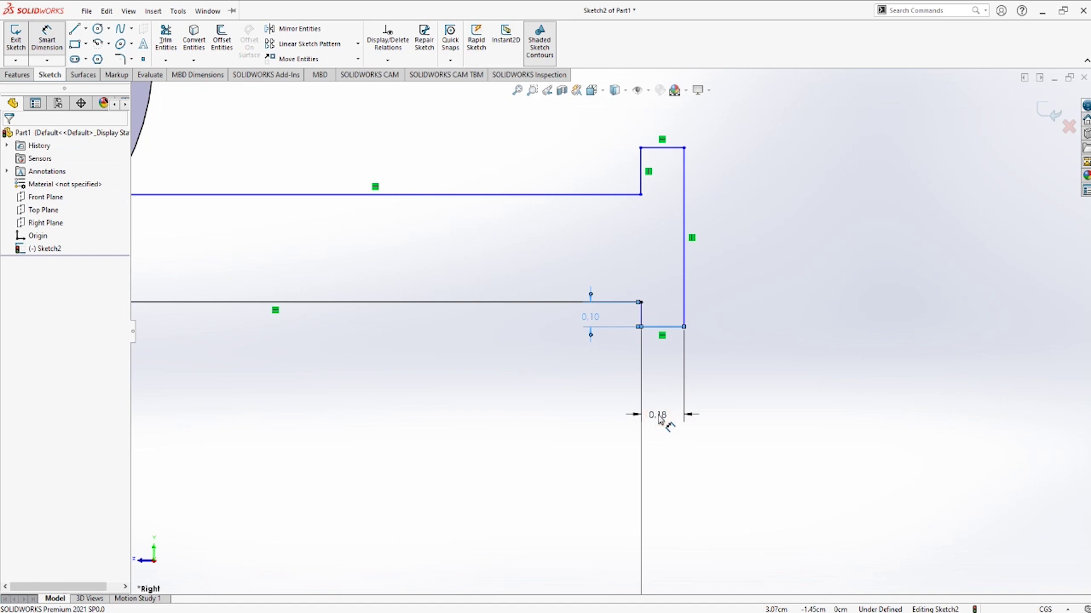
click(659, 419)
text(0.1)
key(Return)
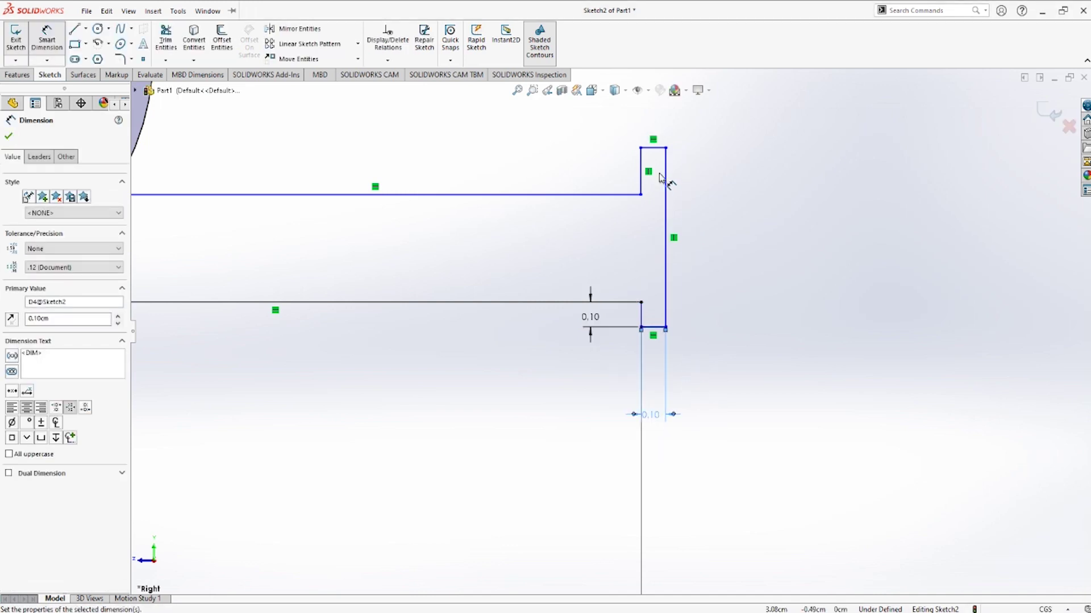
- Dimension the top lip and the upper step to 0.10 each
click(652, 152)
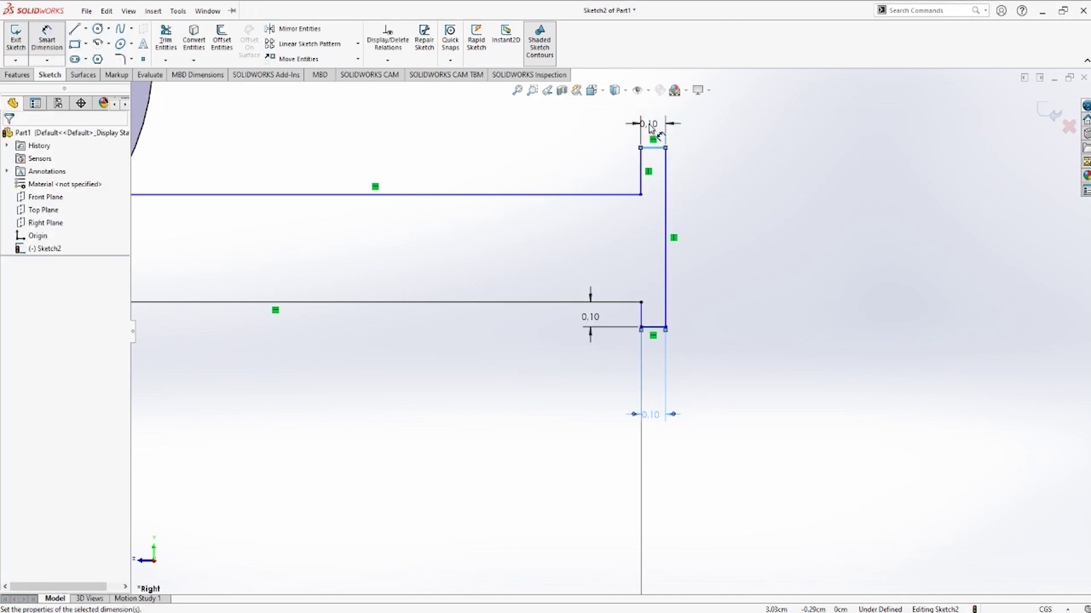
click(650, 122)
text(0.1)
key(Return)
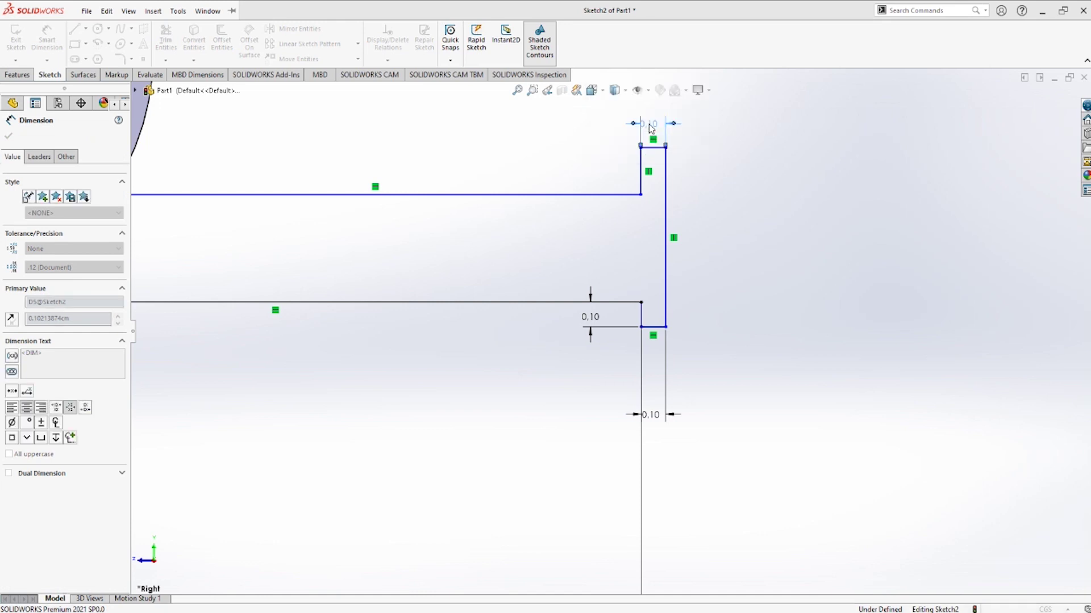
click(648, 170)
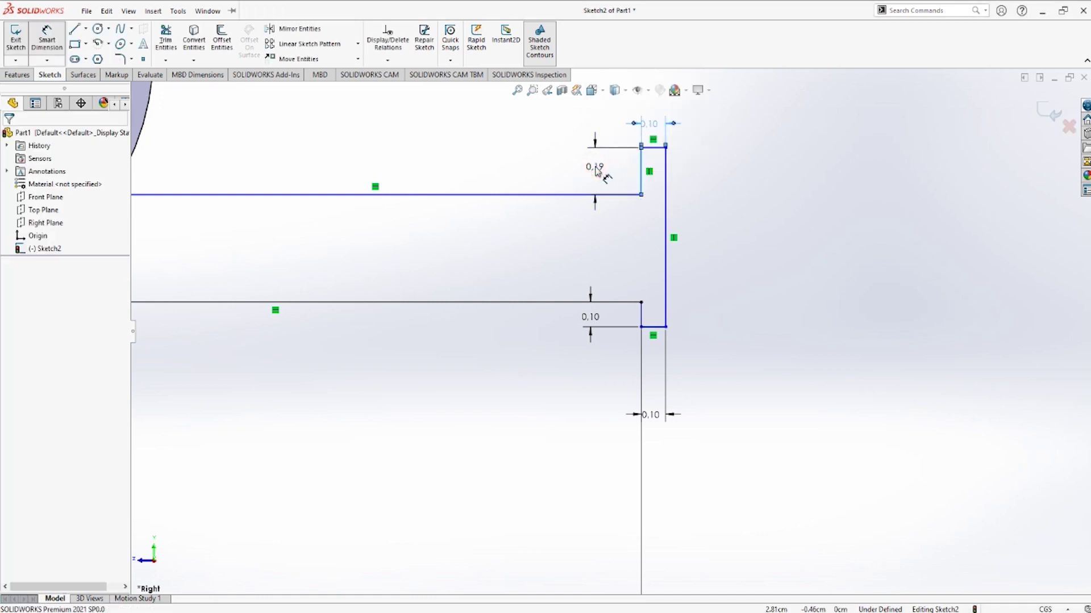
click(596, 171)
text(0.1)
key(Return)
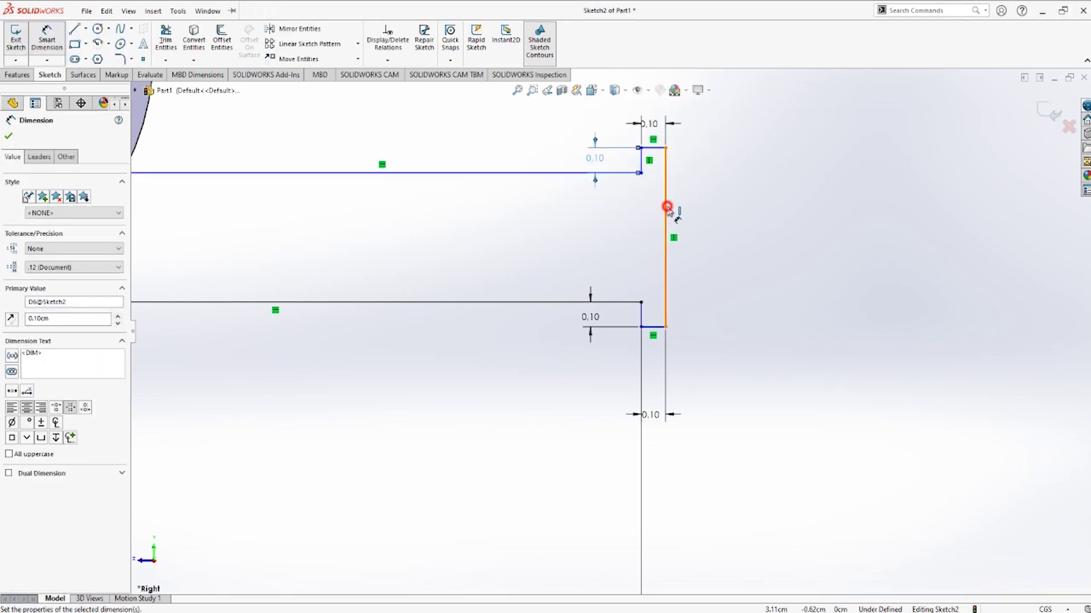
- Dimension the right end line's height, finally settling on 0.70
click(667, 207)
click(764, 235)
text(0.5)
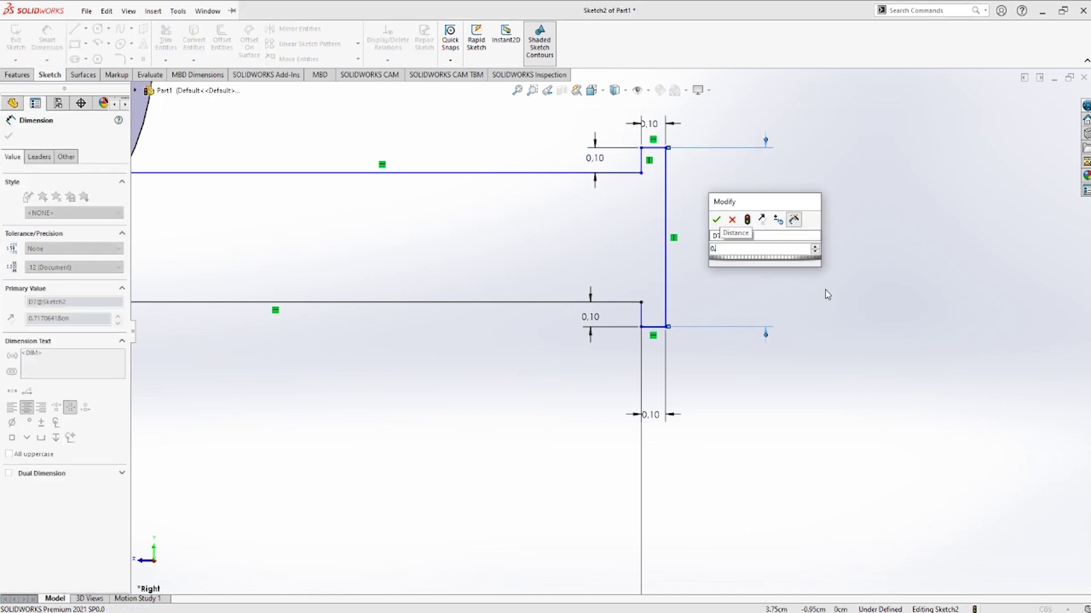
key(Return)
scroll(633, 311, up, 3)
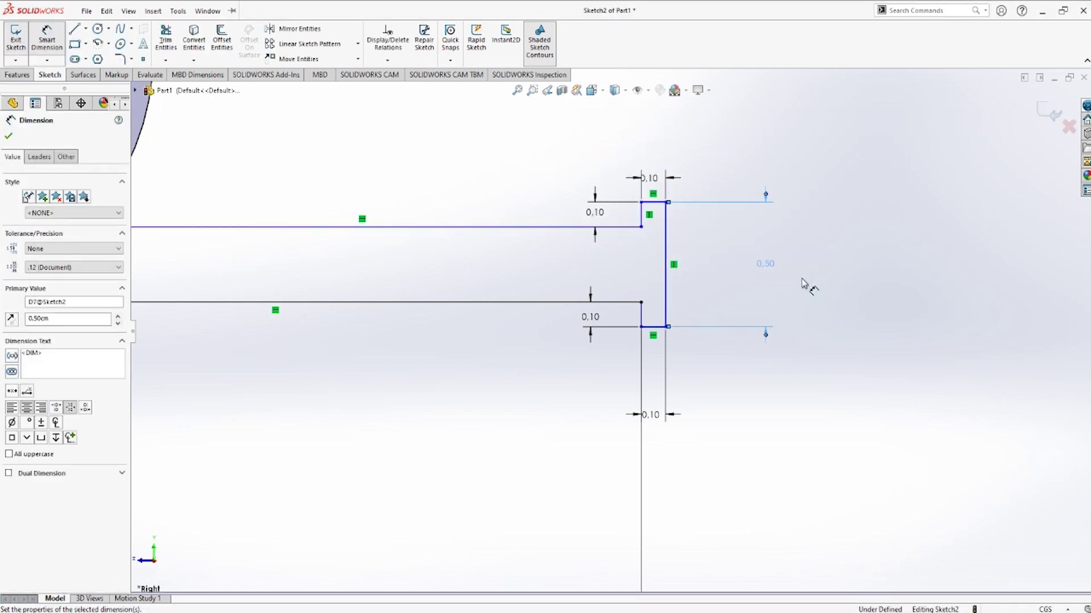
scroll(633, 311, up, 3)
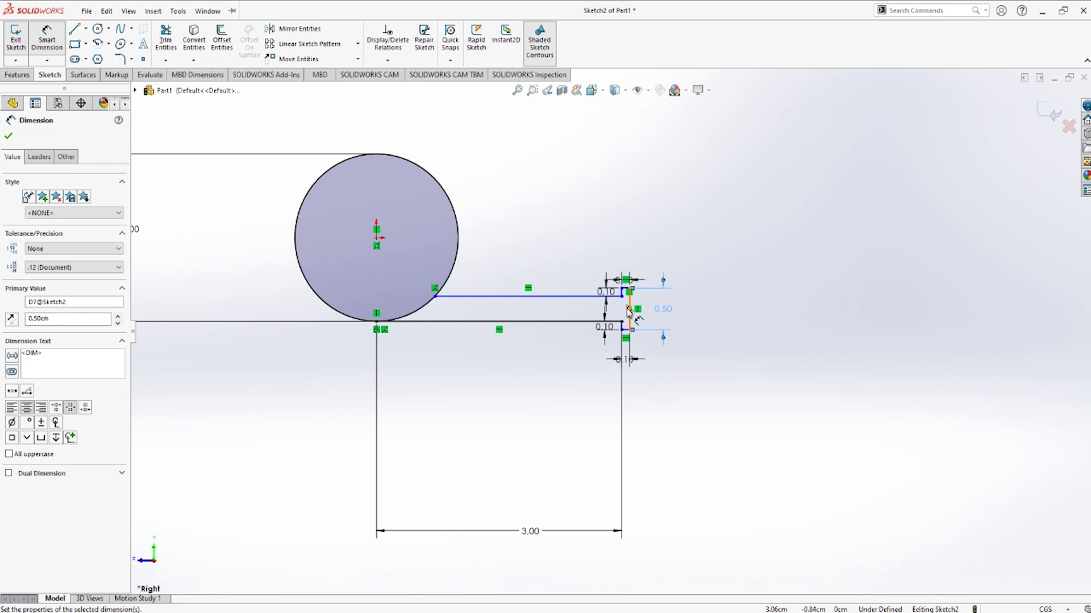
double_click(664, 309)
text(0.8)
key(Return)
scroll(612, 316, up, 3)
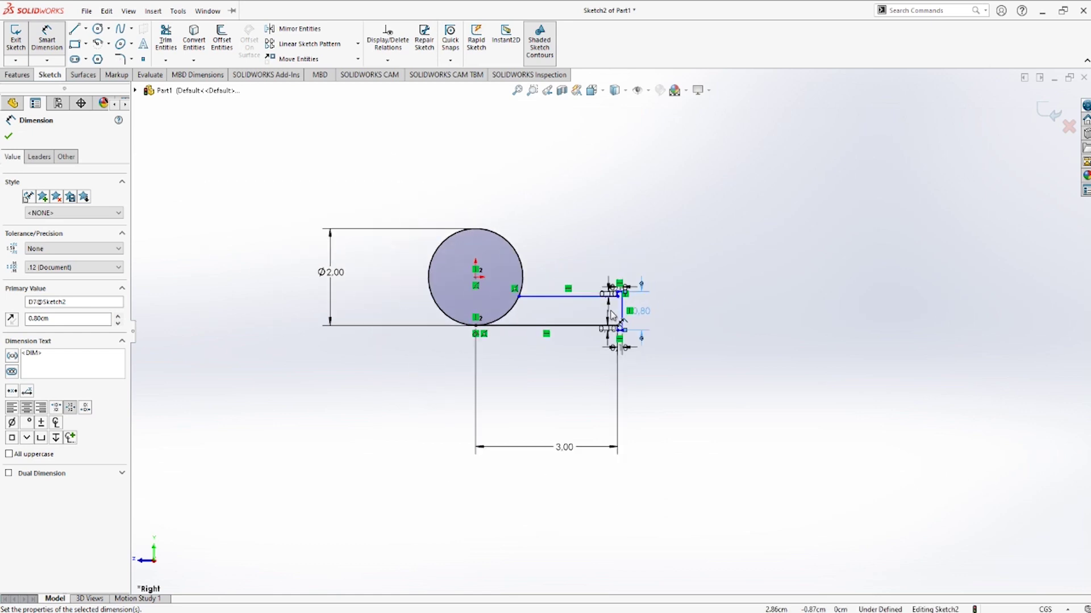
scroll(612, 316, down, 5)
double_click(701, 324)
text(0.7)
key(Return)
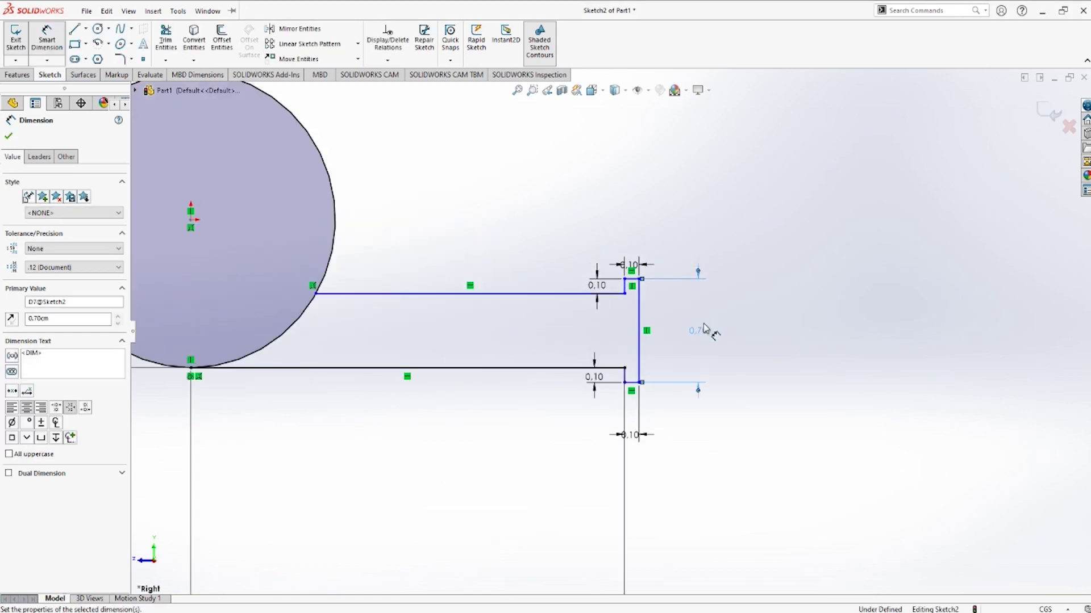
scroll(455, 270, up, 3)
scroll(455, 267, down, 1)
- Make the profile's bottom end point coincident with the circle
click(106, 11)
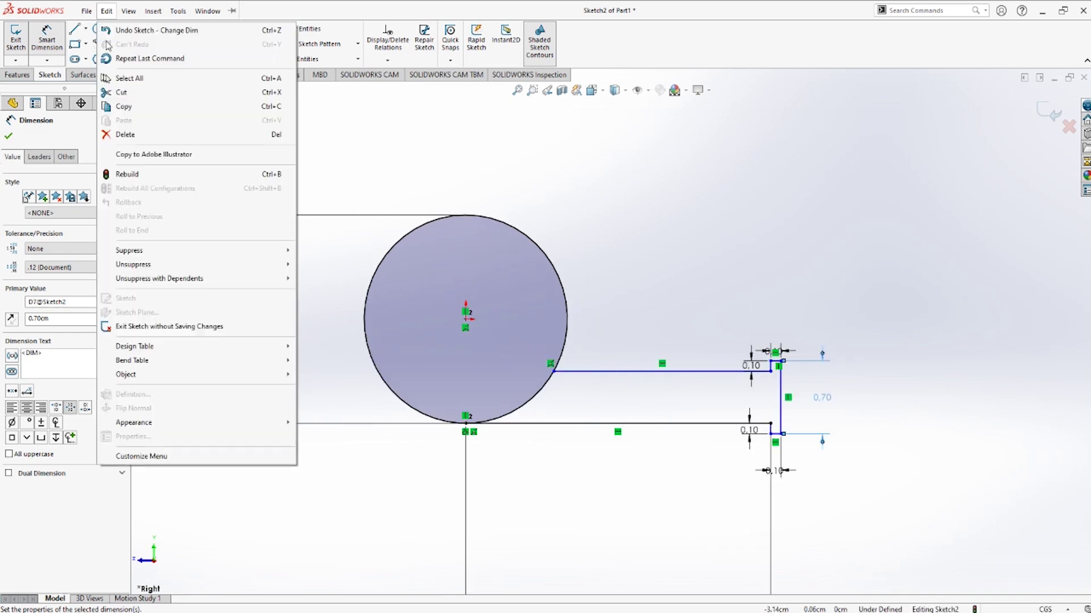
click(40, 138)
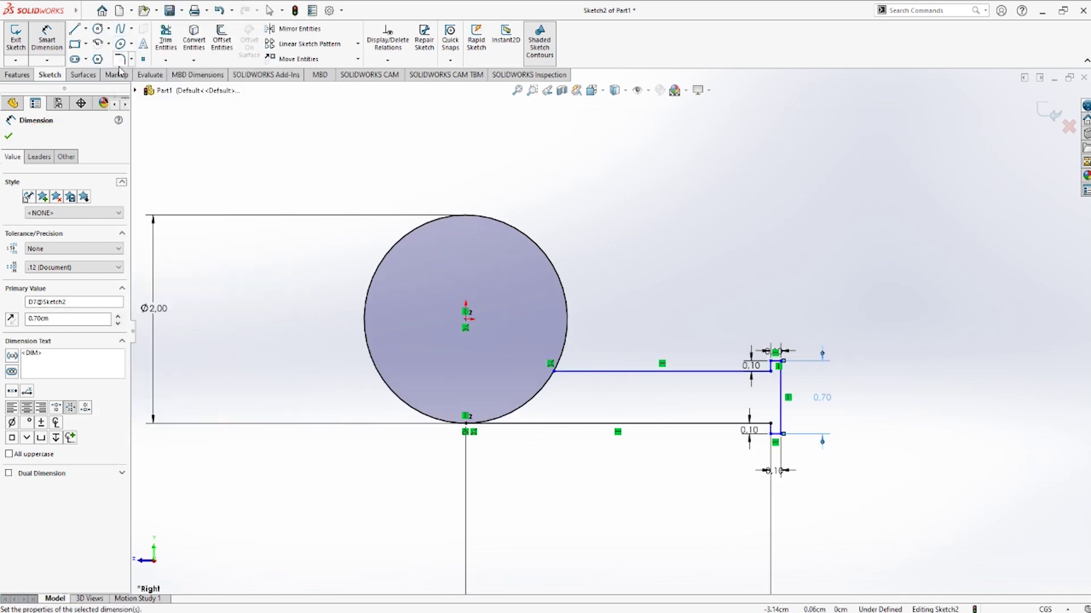
scroll(574, 336, down, 5)
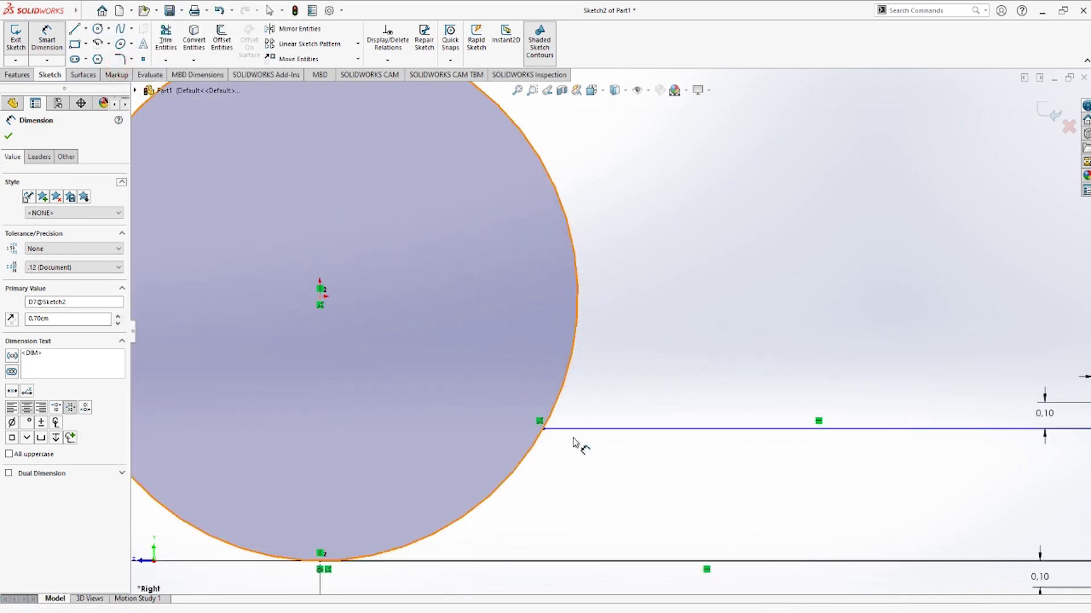
click(542, 423)
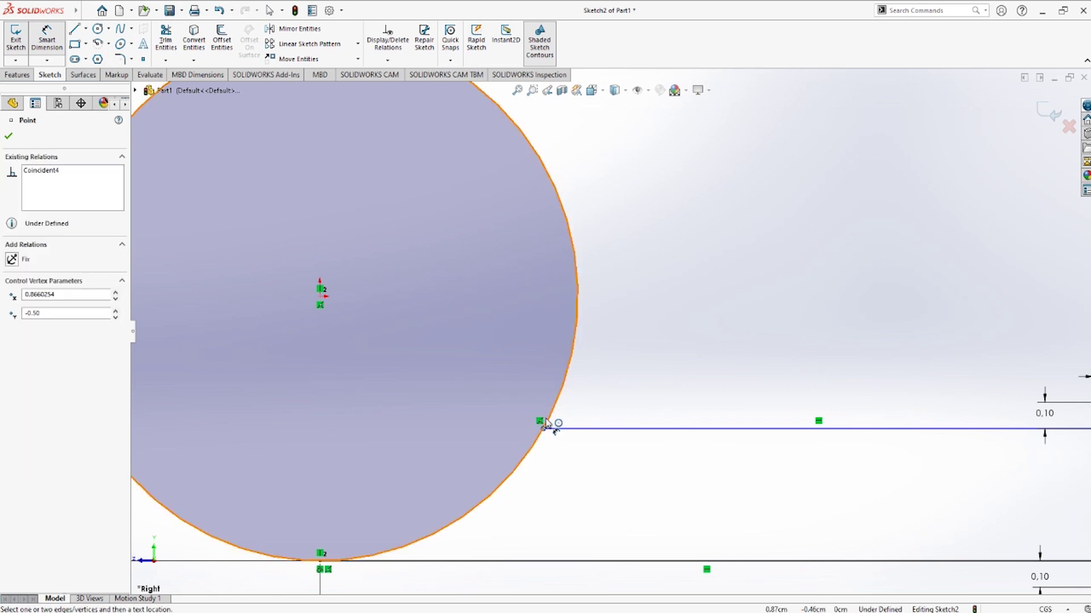
click(8, 137)
key(f)
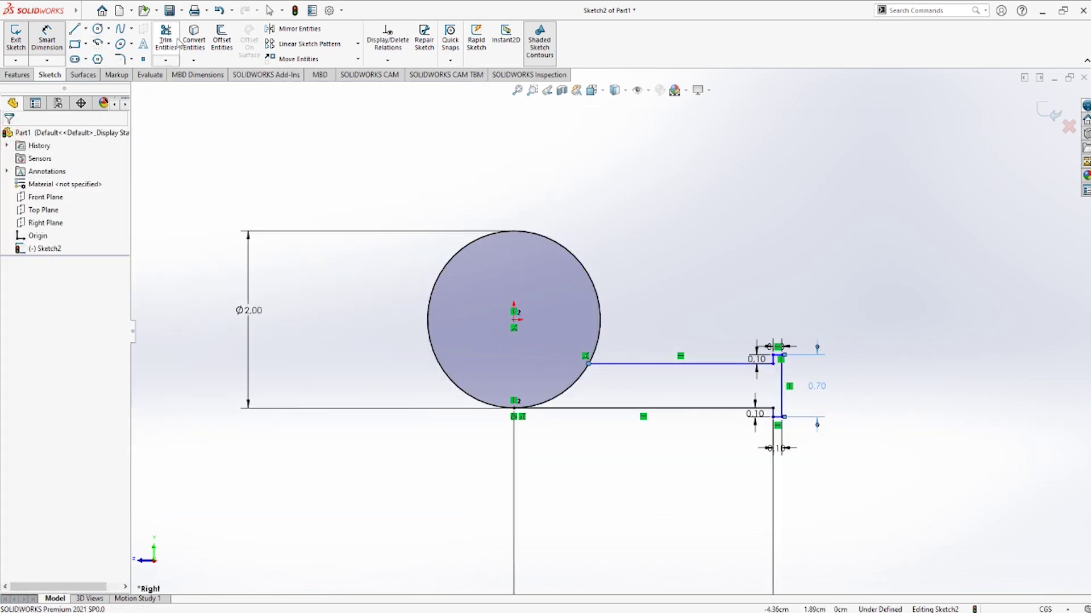
scroll(568, 330, up, 3)
scroll(572, 366, down, 3)
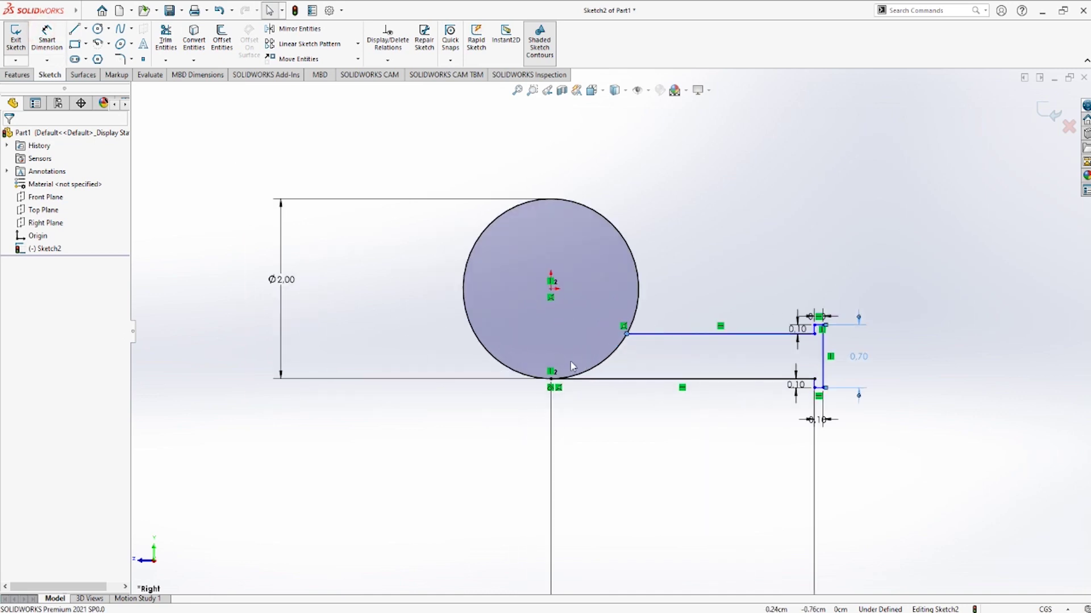
scroll(572, 367, down, 3)
scroll(562, 380, down, 3)
click(562, 275)
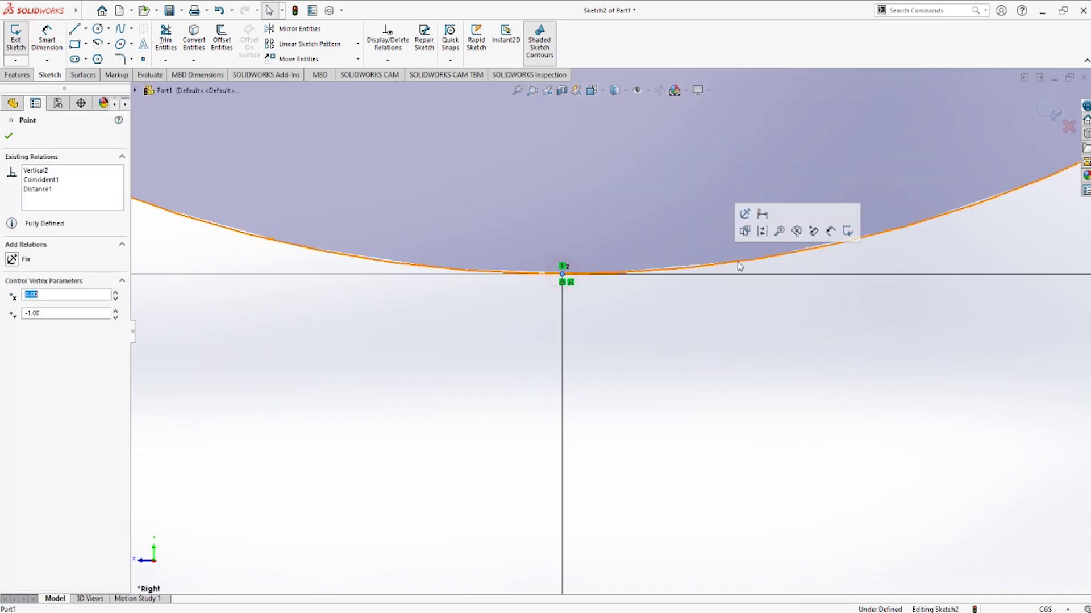
ctrl+click(739, 266)
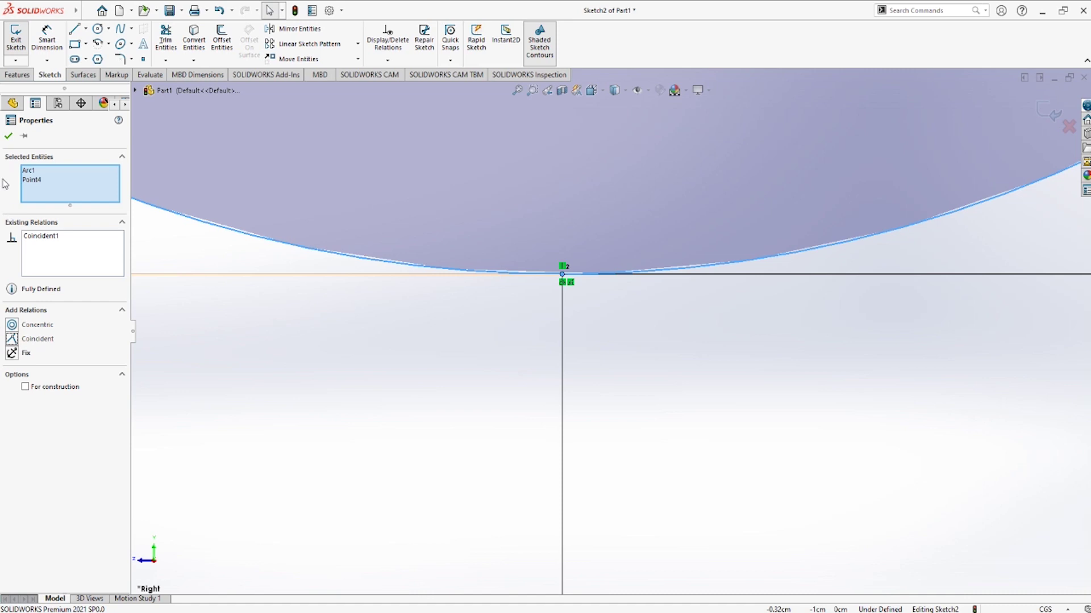
click(5, 138)
- Make the upper line's end point coincident with the circle's edge
scroll(669, 378, up, 3)
scroll(701, 282, up, 2)
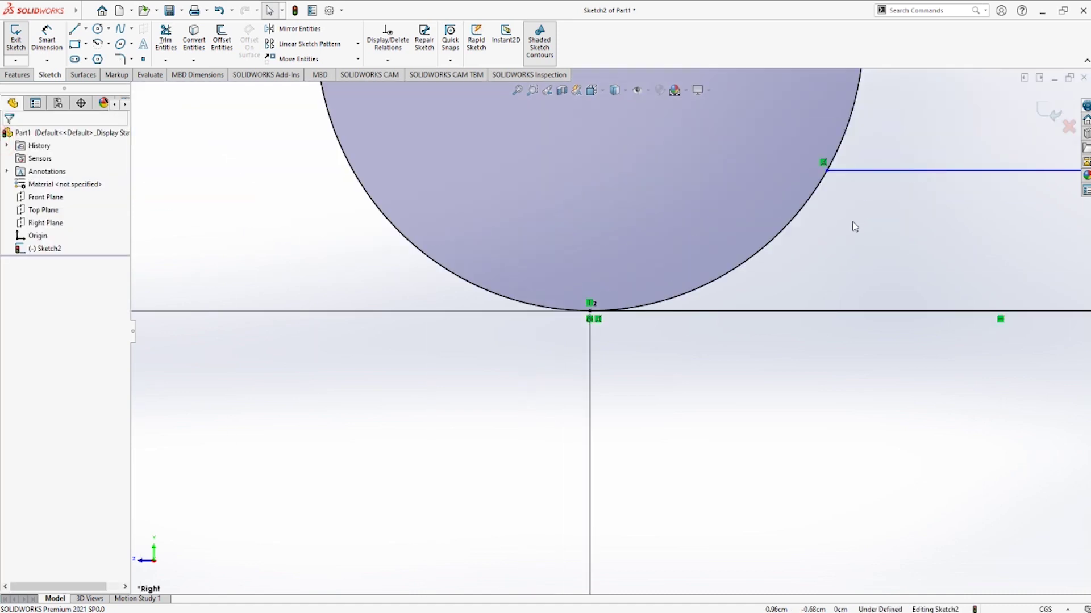
scroll(752, 282, up, 2)
scroll(512, 303, down, 2)
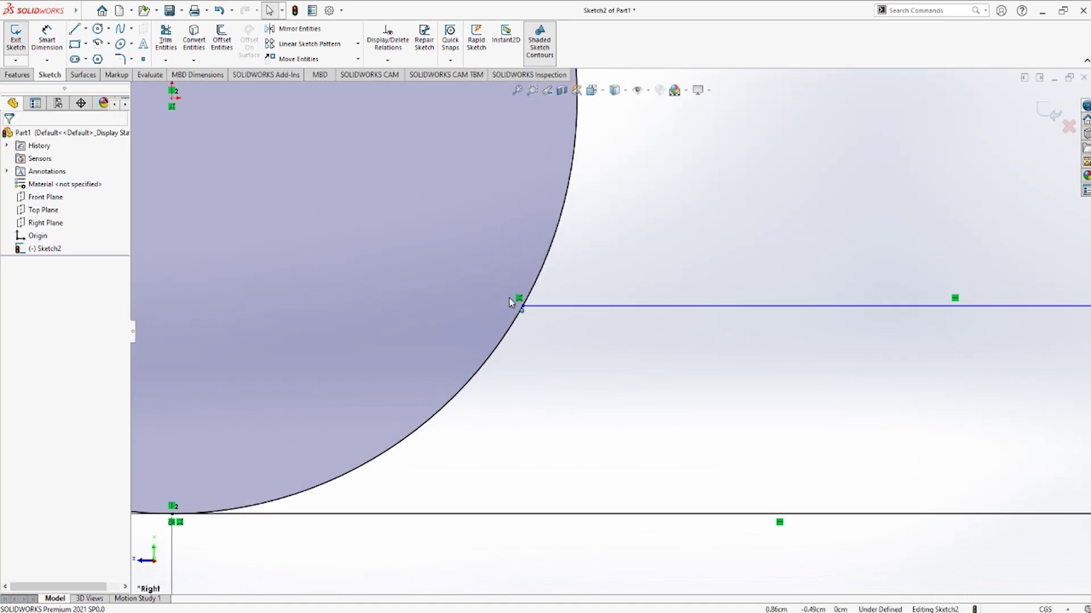
scroll(551, 323, down, 2)
click(551, 323)
ctrl+click(563, 297)
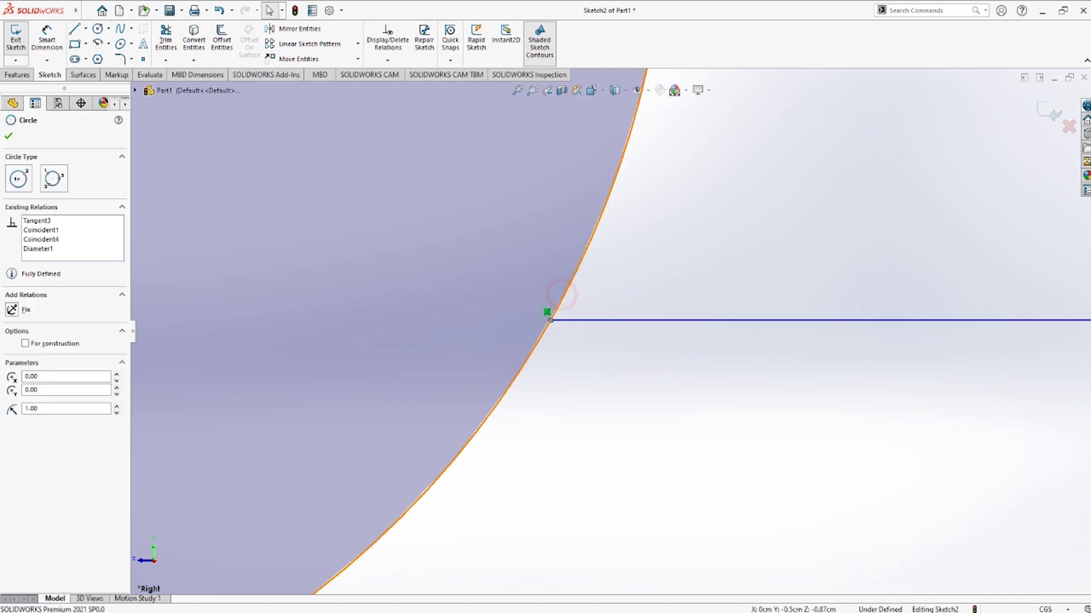
click(6, 137)
scroll(421, 393, down, 2)
scroll(421, 393, up, 2)
scroll(421, 393, up, 2)
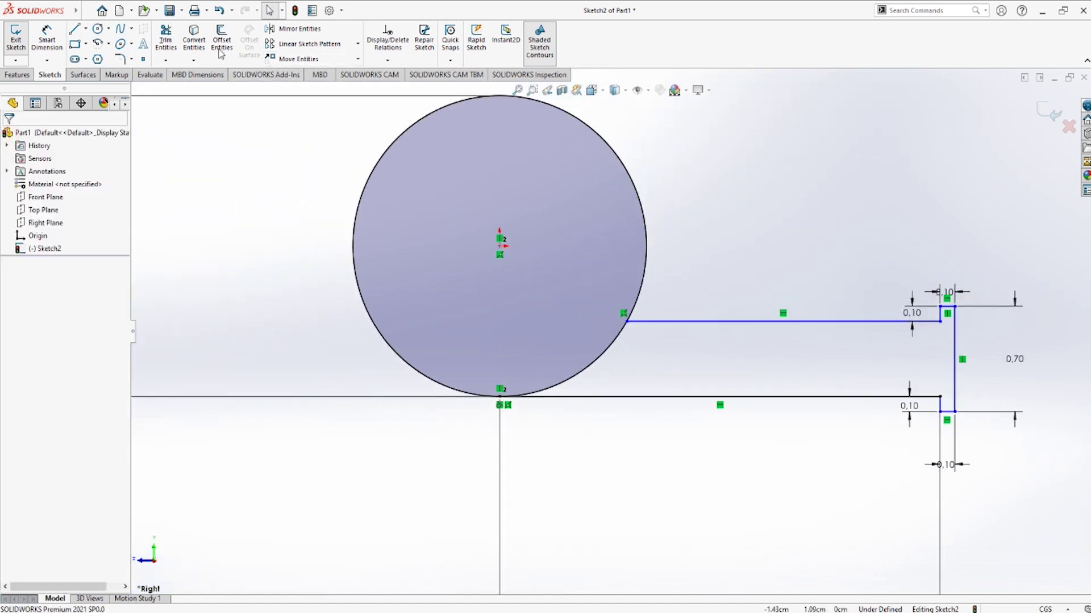
- Trim away the circle arc lying inside the arm
click(166, 39)
drag(644, 372, 562, 326)
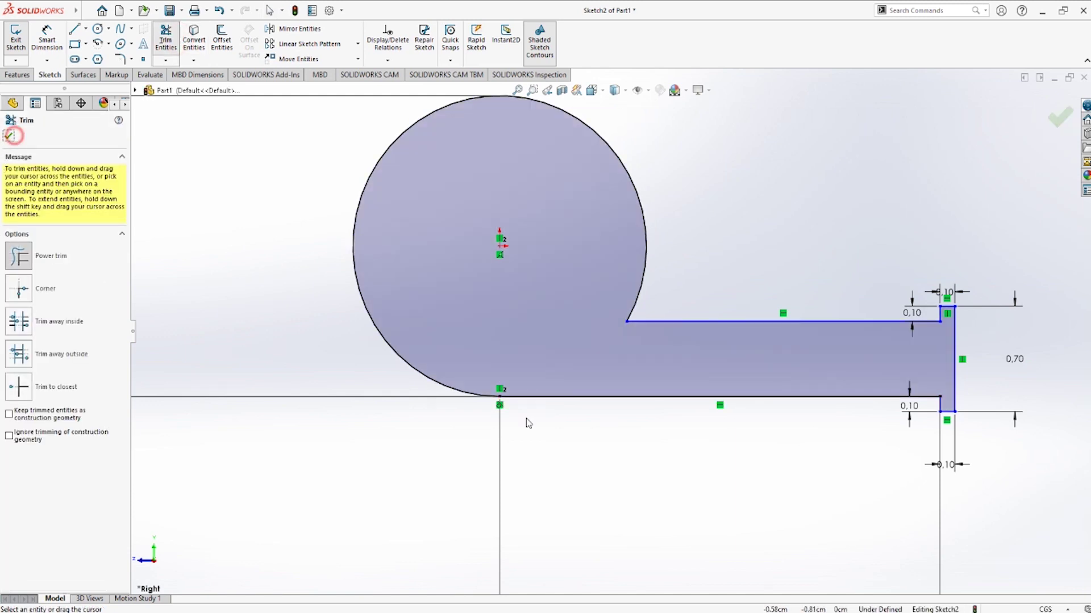
key(f)
click(8, 137)
- Round the corner between the circle and the upper line with a 0.15 sketch fillet
click(119, 59)
scroll(612, 326, down, 2)
scroll(612, 325, down, 2)
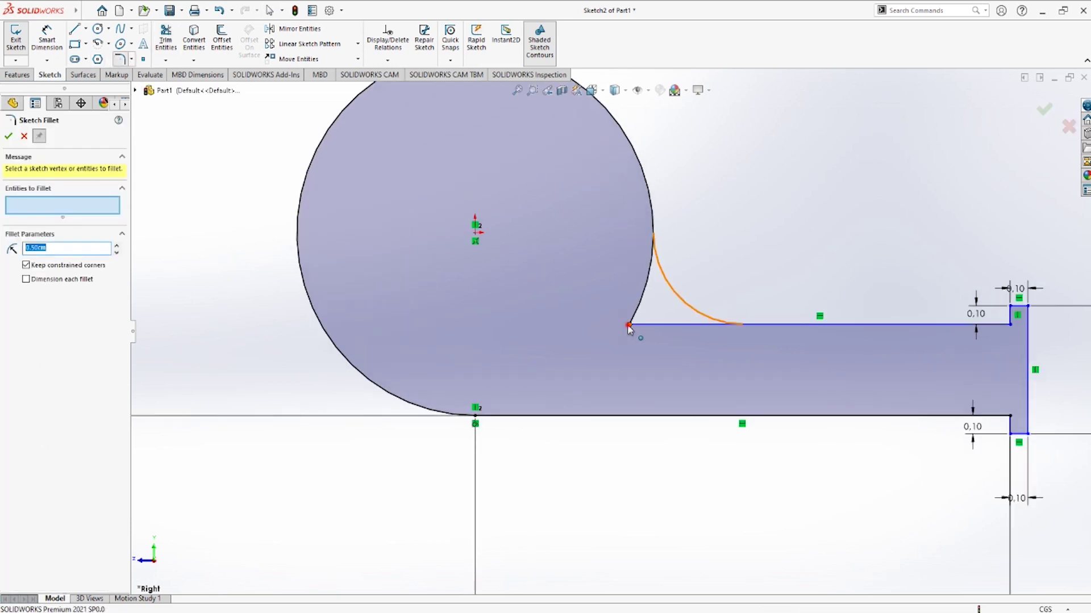
click(629, 326)
double_click(78, 248)
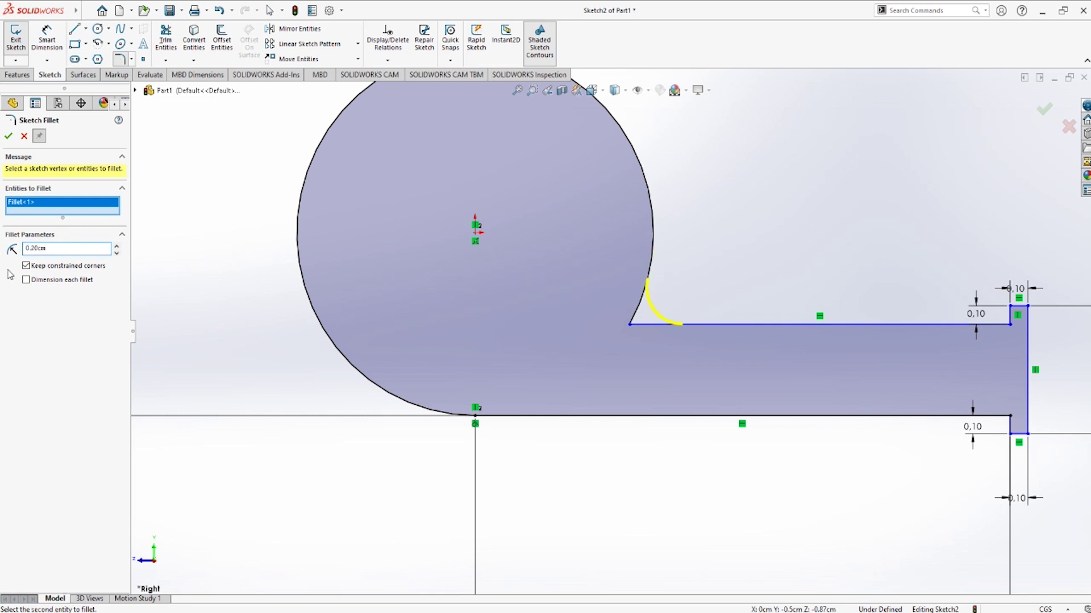
scroll(653, 326, up, 2)
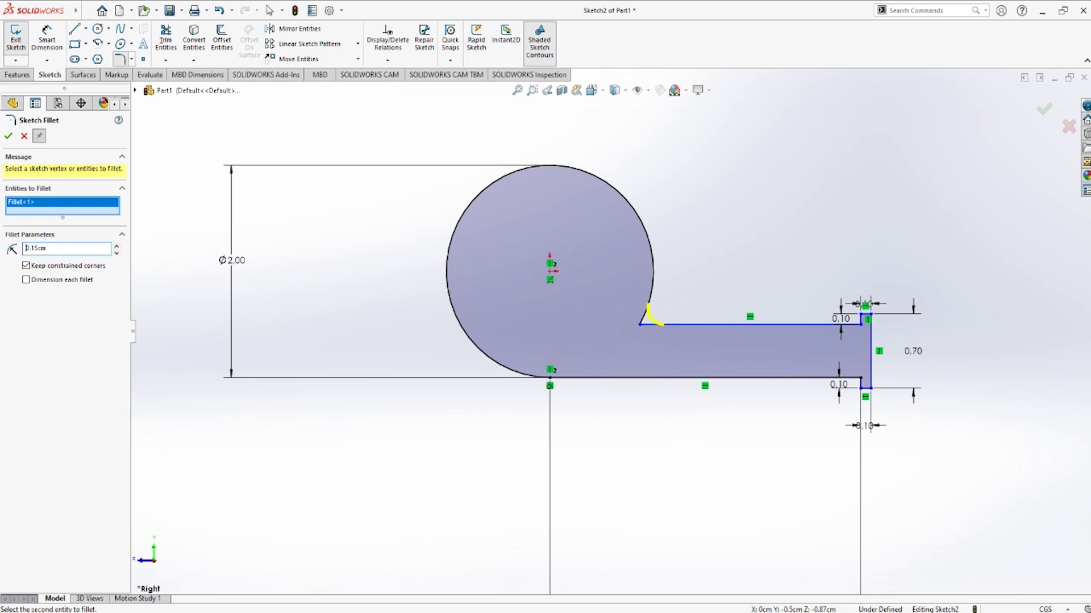
click(8, 137)
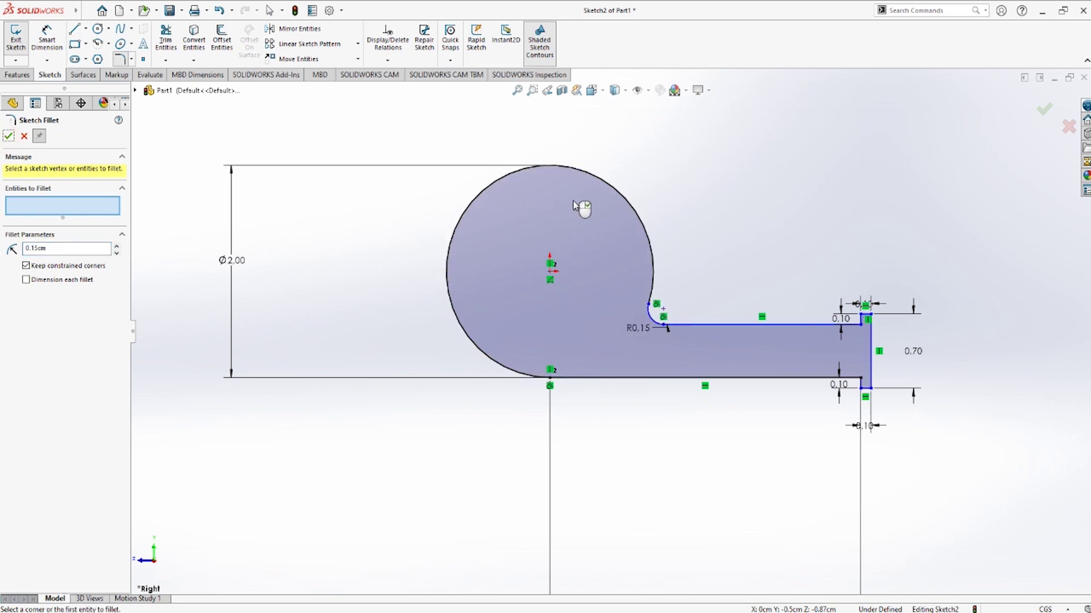
click(17, 74)
- Extrude the sketch 2.00 cm as a Mid Plane boss
click(9, 136)
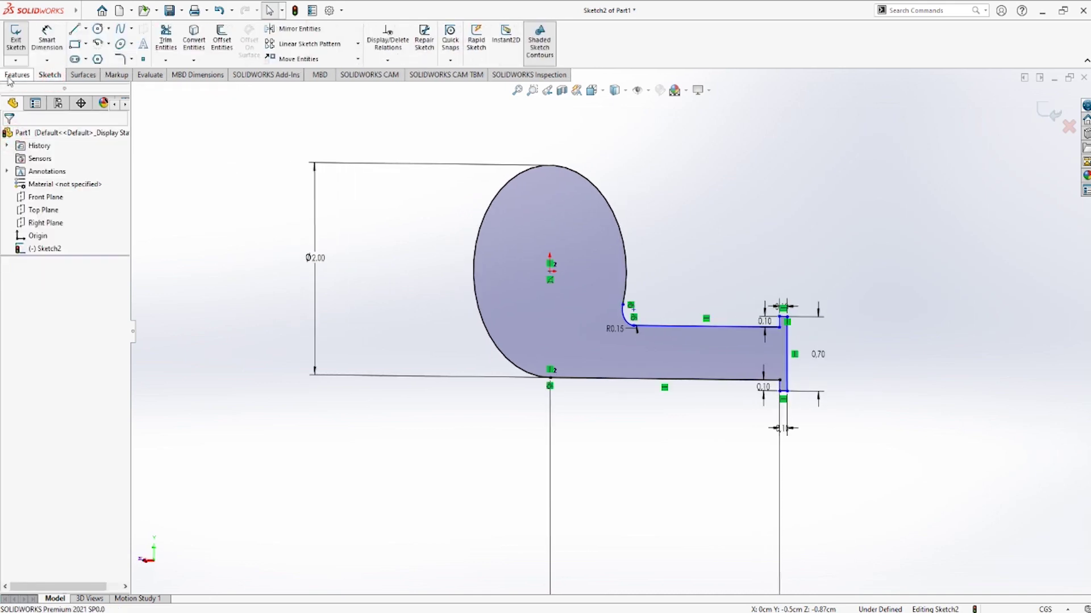
click(17, 74)
click(19, 35)
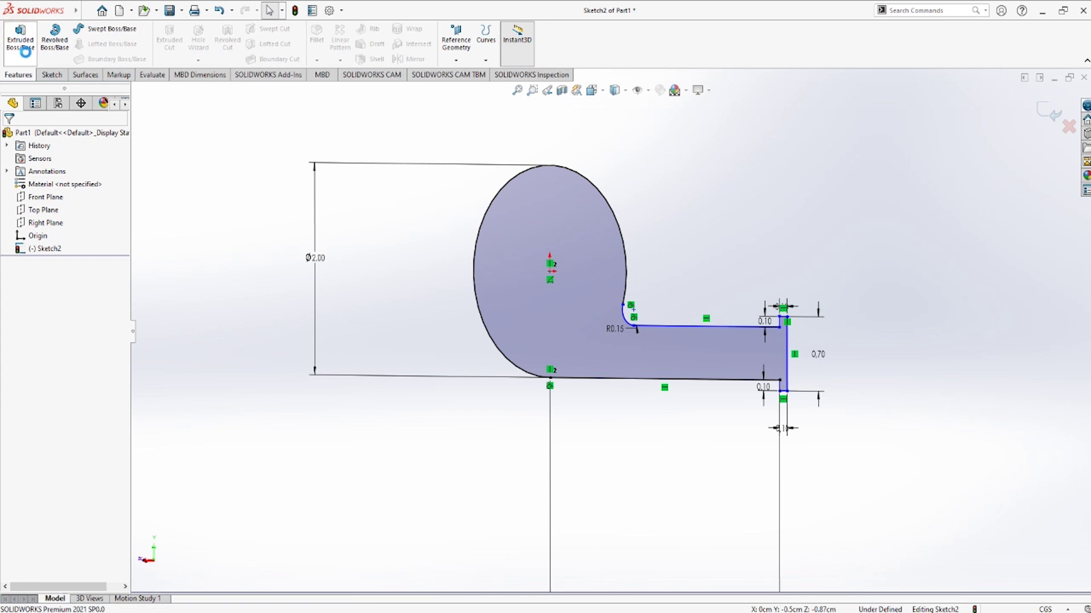
click(69, 206)
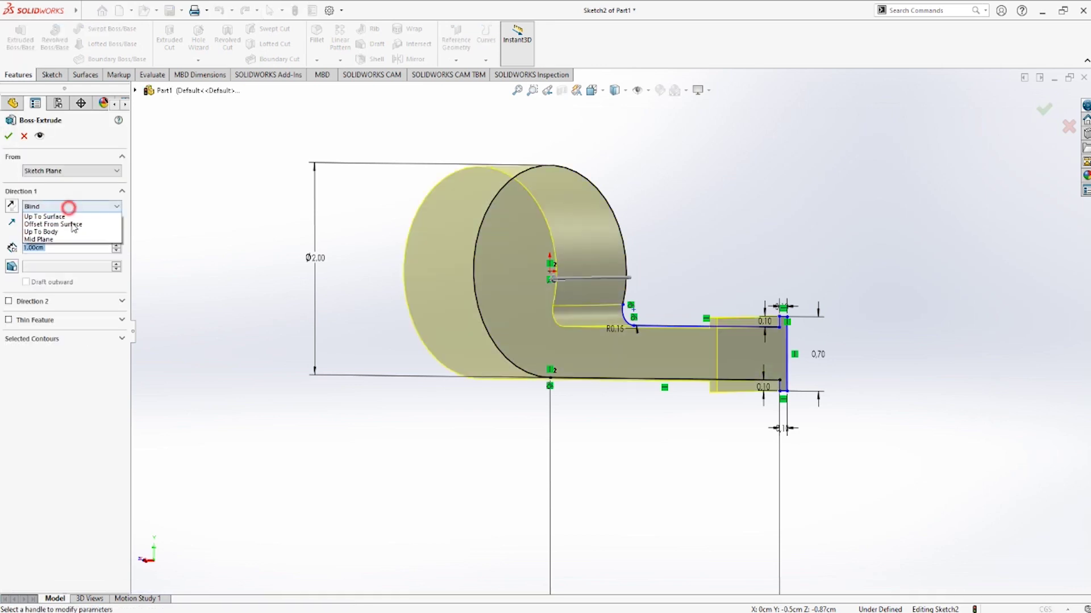
click(72, 252)
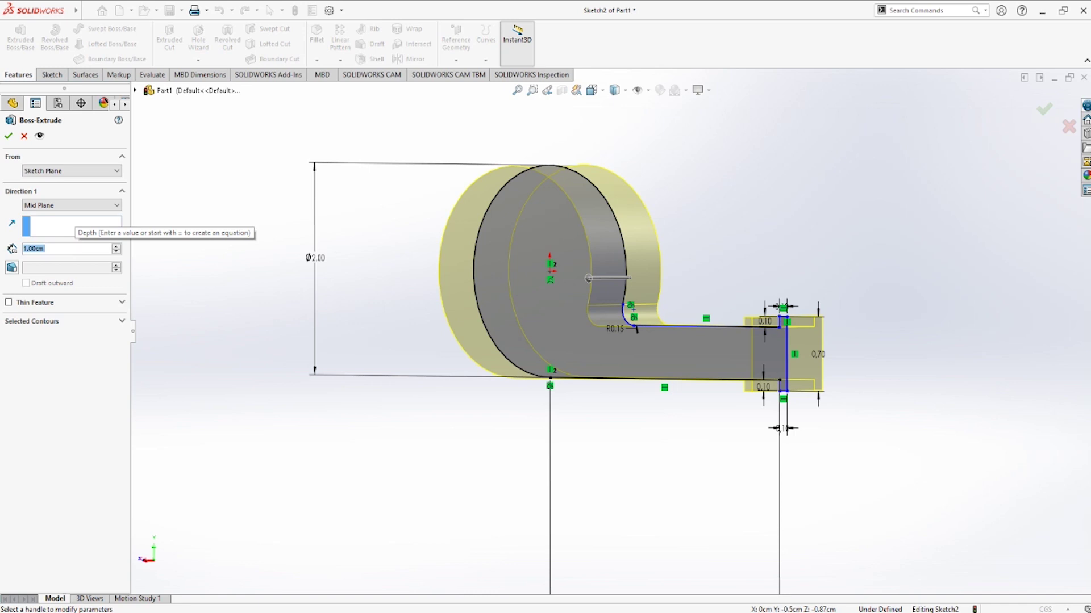
scroll(69, 248, up, 1)
key(Return)
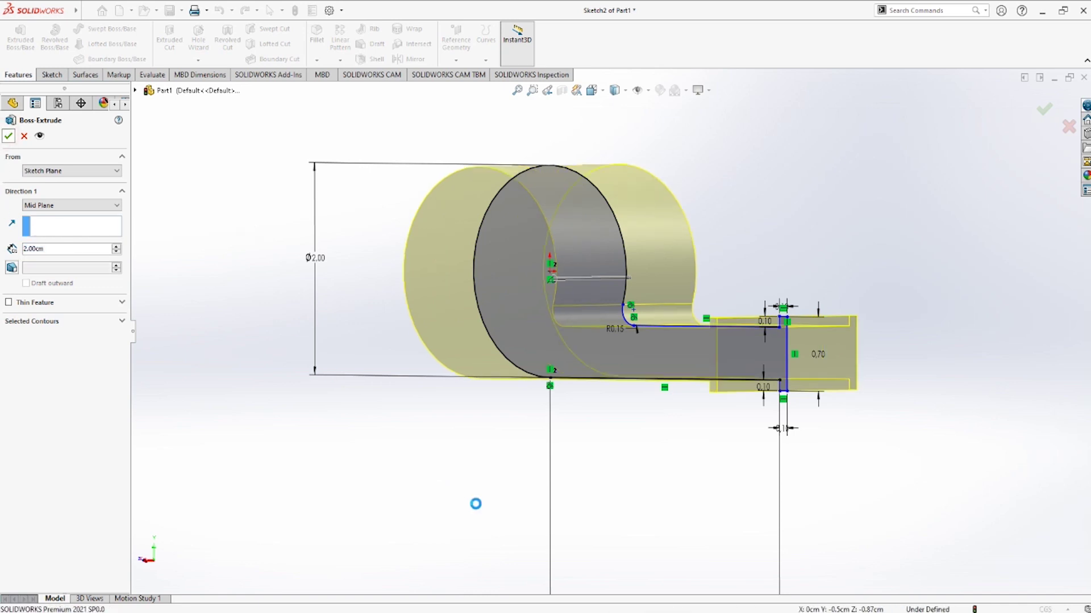
- Orbit the model and select the arm's end face
mouse_move(385, 494)
middle_down()
mouse_move(439, 487)
mouse_move(383, 489)
mouse_move(453, 534)
mouse_move(488, 518)
mouse_move(591, 513)
mouse_move(579, 477)
mouse_move(341, 390)
mouse_move(591, 419)
mouse_move(514, 414)
mouse_move(730, 339)
middle_up()
click(747, 334)
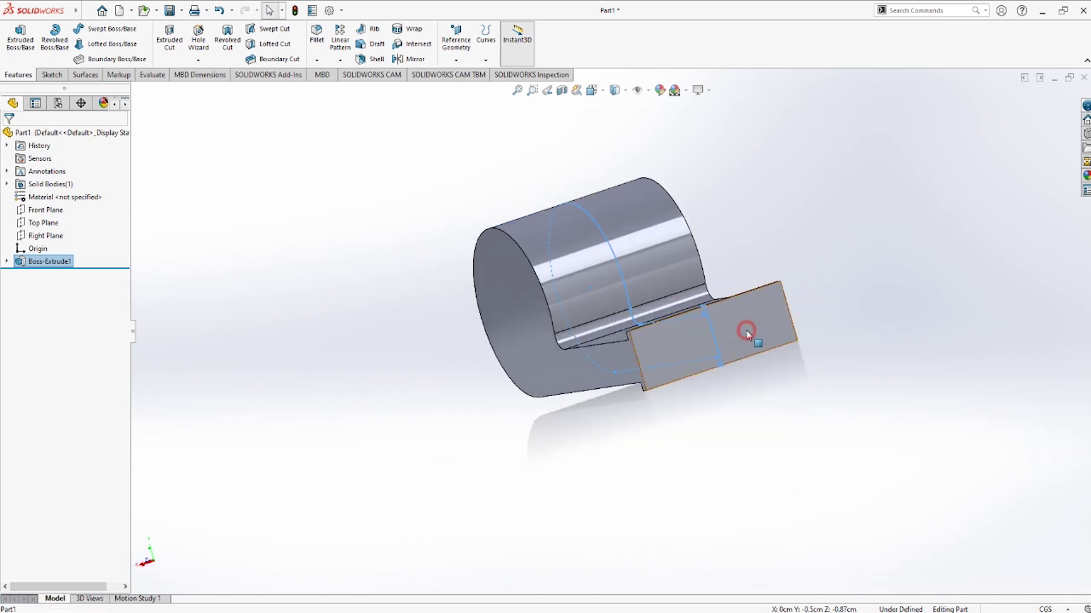
click(494, 438)
mouse_move(494, 438)
middle_down()
mouse_move(510, 472)
mouse_move(704, 407)
middle_up()
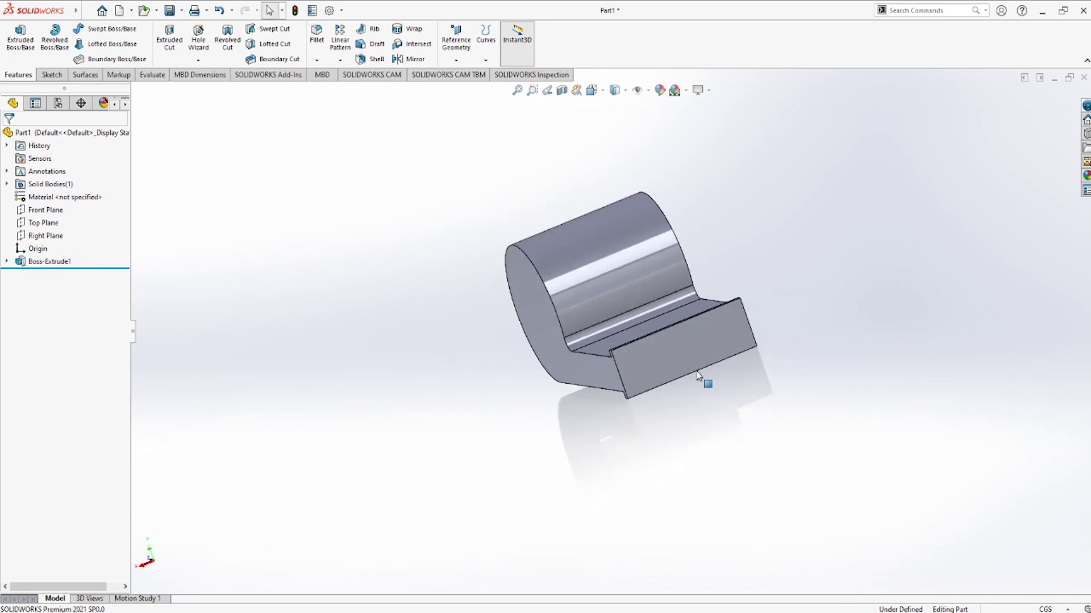
click(706, 408)
mouse_move(519, 414)
middle_down()
mouse_move(518, 340)
mouse_move(498, 286)
mouse_move(504, 360)
mouse_move(490, 391)
middle_up()
- Shell the whistle to a 0.10 cm wall with the arm's end face removed
click(370, 59)
middle_drag(343, 321, 426, 275)
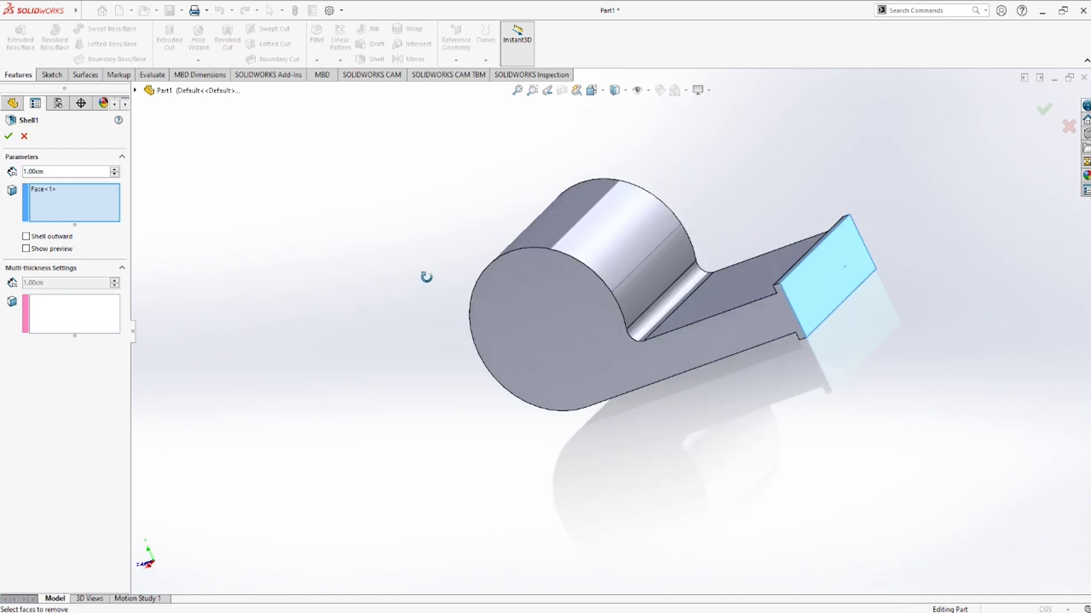
mouse_move(345, 341)
middle_down()
mouse_move(360, 294)
mouse_move(375, 295)
middle_up()
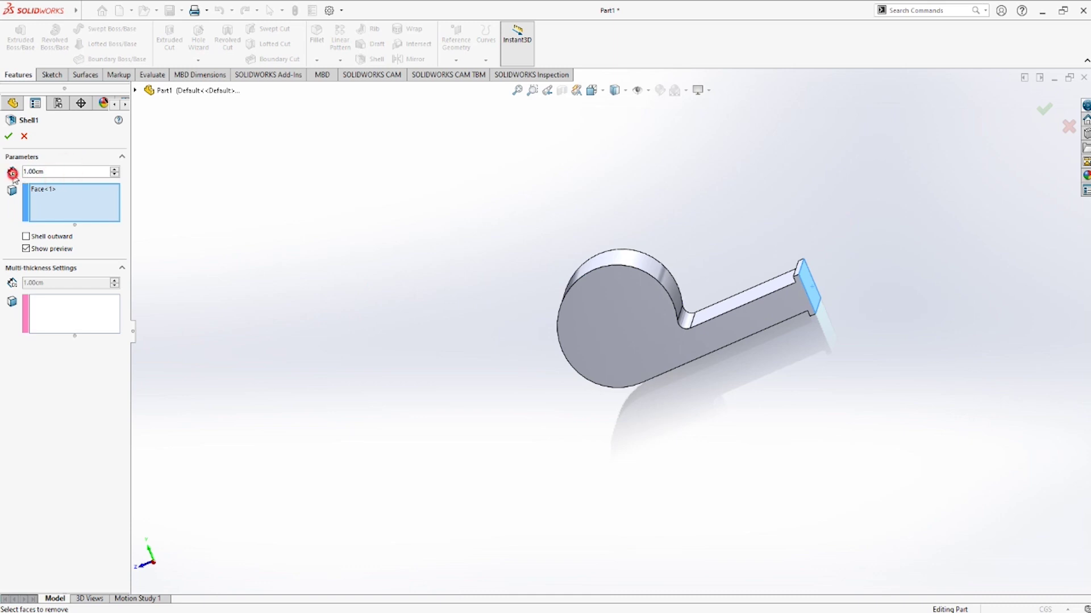
text(0.1)
key(Return)
mouse_move(482, 347)
middle_down()
mouse_move(428, 462)
mouse_move(462, 302)
middle_up()
click(7, 136)
mouse_move(711, 305)
middle_down()
mouse_move(577, 365)
mouse_move(582, 329)
mouse_move(598, 329)
mouse_move(618, 382)
mouse_move(570, 346)
mouse_move(596, 348)
middle_up()
middle_drag(638, 453, 122, 580)
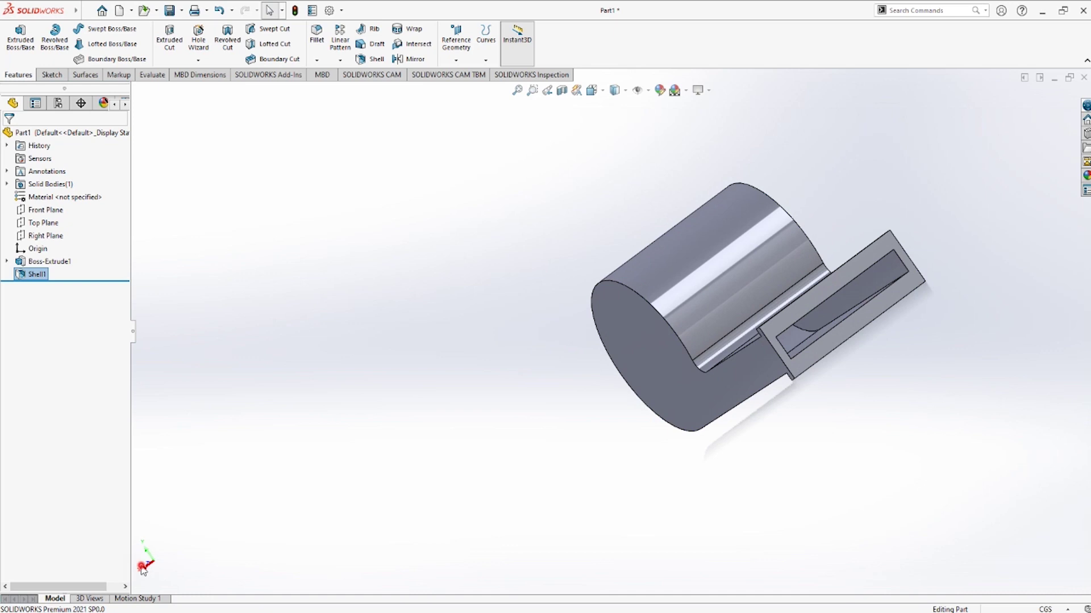
- Switch to the Right view, then zoom, pan and orbit to frame the hollow whistle
click(143, 569)
scroll(759, 432, down, 1)
scroll(725, 401, up, 2)
mouse_move(697, 389)
ctrl+middle_down()
mouse_move(660, 339)
mouse_move(513, 336)
mouse_move(624, 348)
ctrl+middle_up()
scroll(632, 346, down, 1)
scroll(623, 348, up, 3)
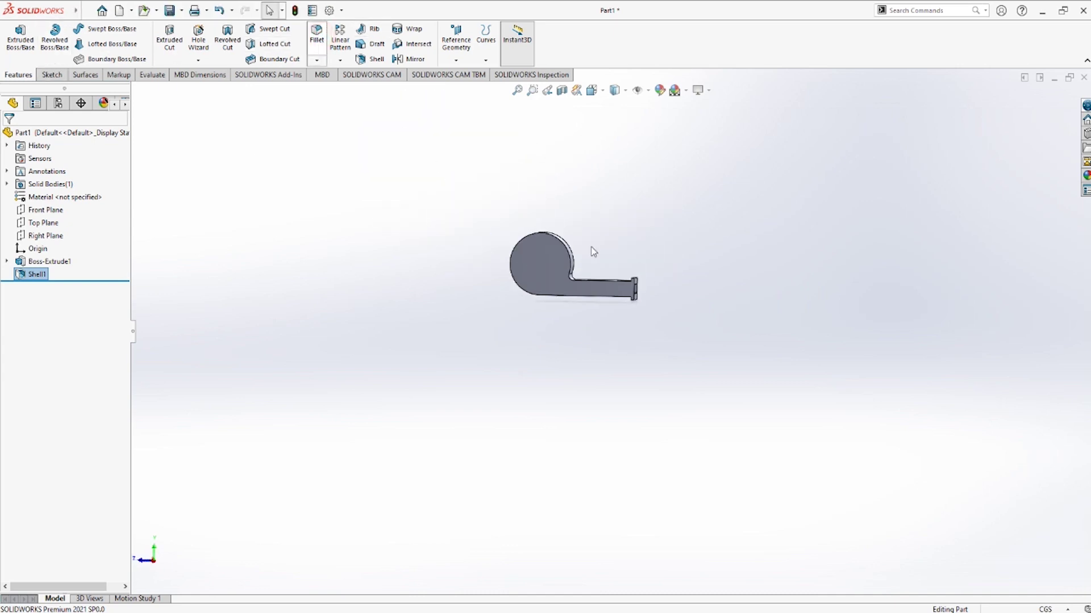
scroll(608, 230, down, 4)
middle_drag(608, 263, 613, 324)
scroll(653, 411, down, 2)
scroll(645, 407, down, 2)
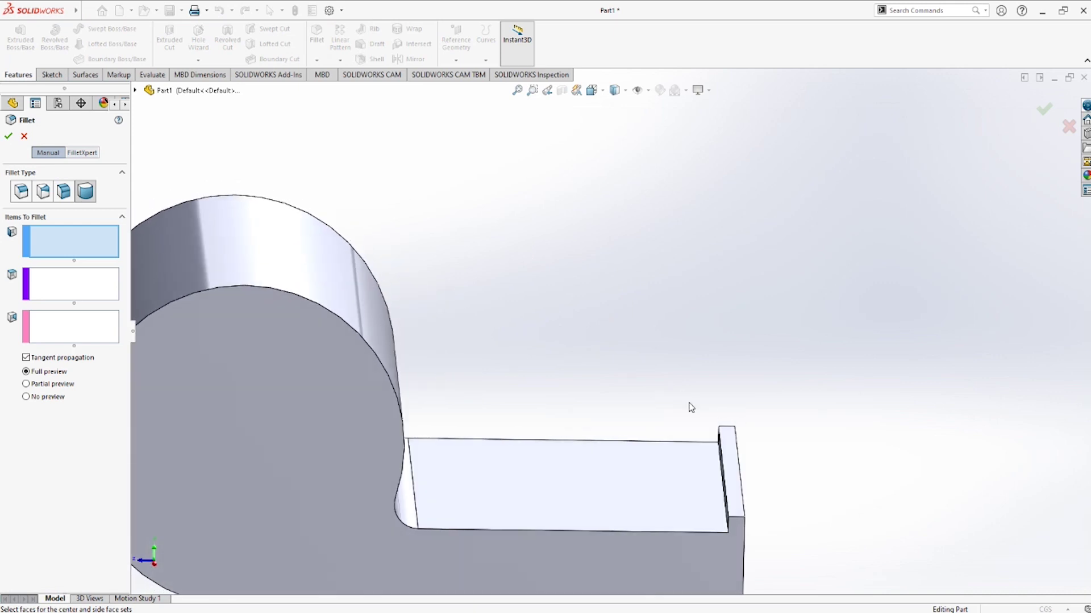
- Preview a 1.00 cm constant-size fillet on the lip edge, then cancel it
middle_drag(690, 408, 705, 426)
click(710, 451)
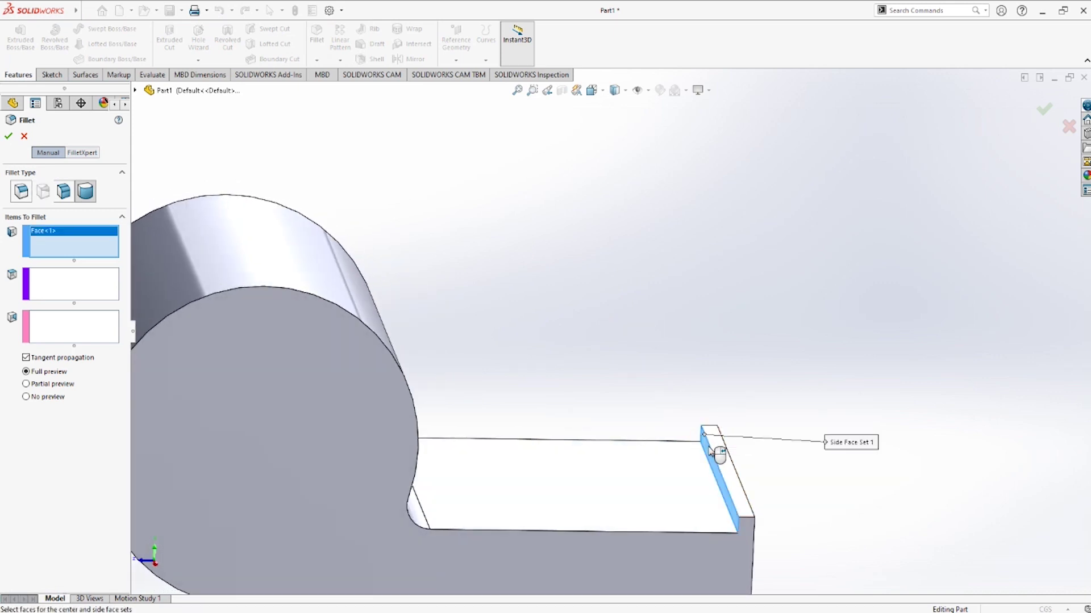
click(711, 450)
scroll(711, 451, down, 5)
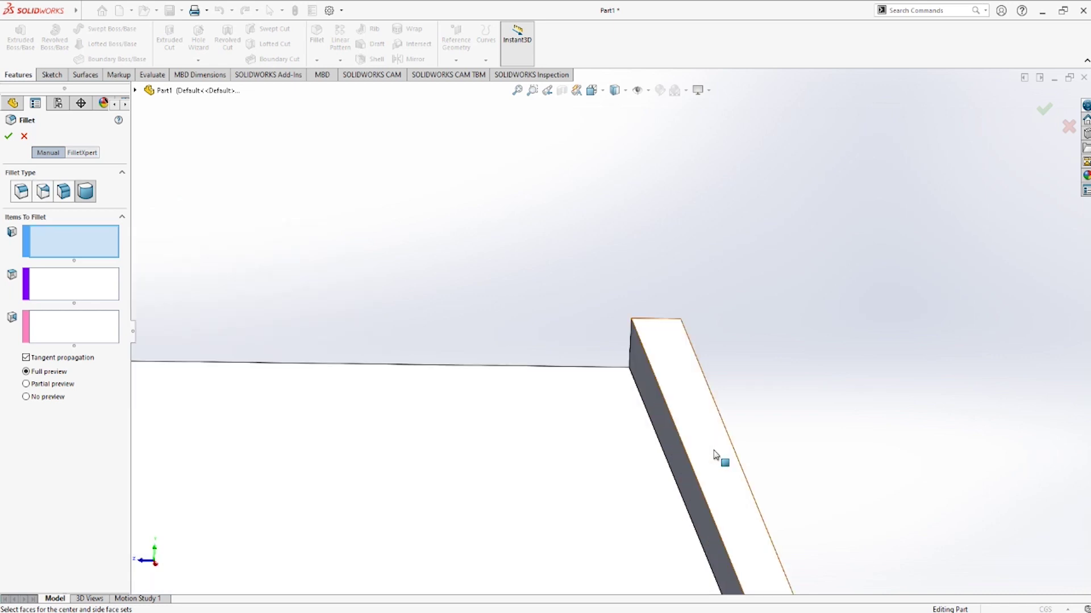
scroll(718, 455, down, 5)
click(21, 191)
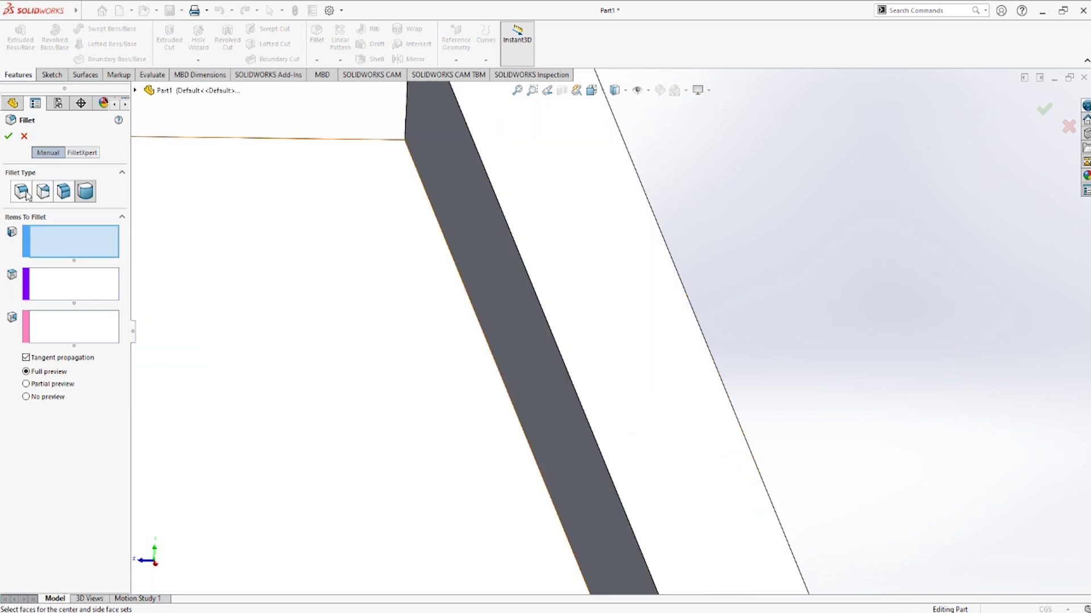
click(540, 298)
scroll(546, 307, up, 3)
mouse_move(539, 310)
middle_down()
mouse_move(752, 347)
mouse_move(681, 341)
middle_up()
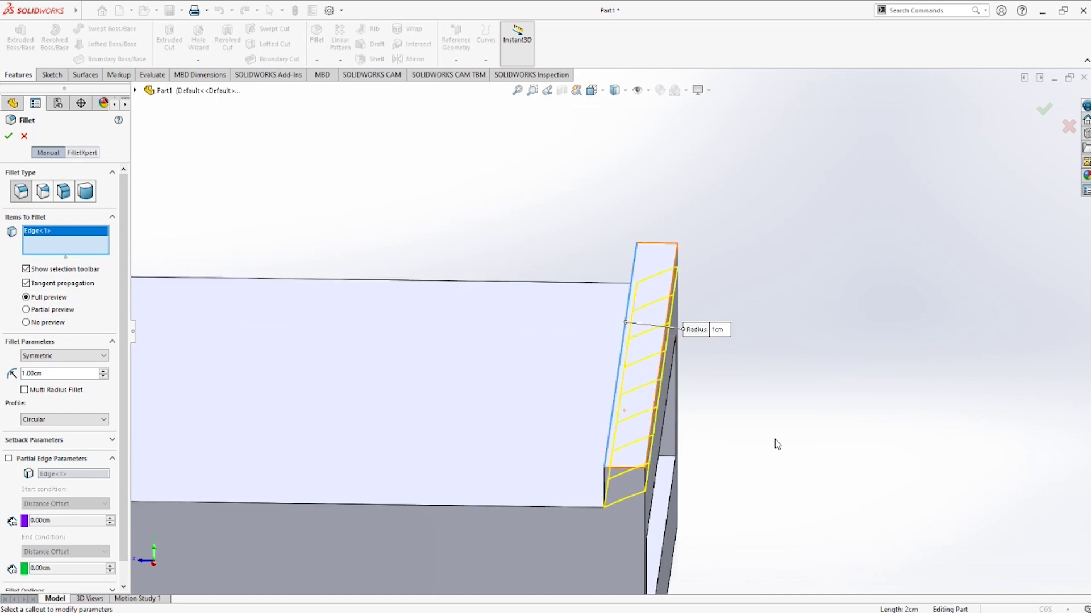
key(ctrl+1)
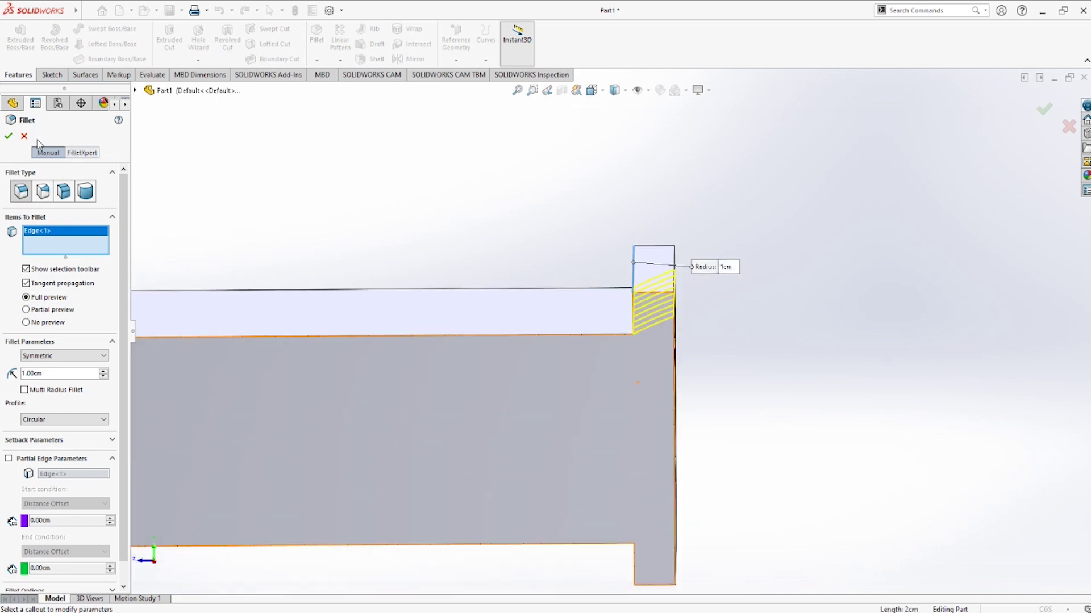
click(24, 136)
- Start a constant-size fillet and select the lip's wall-top edge
click(316, 59)
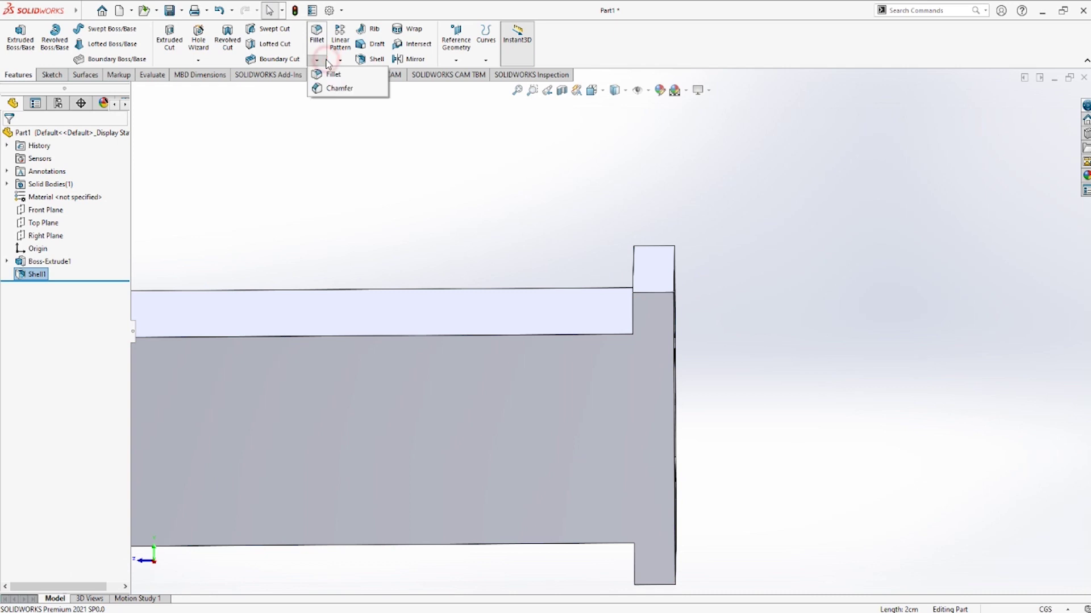
click(331, 74)
key(ctrl+shift+z)
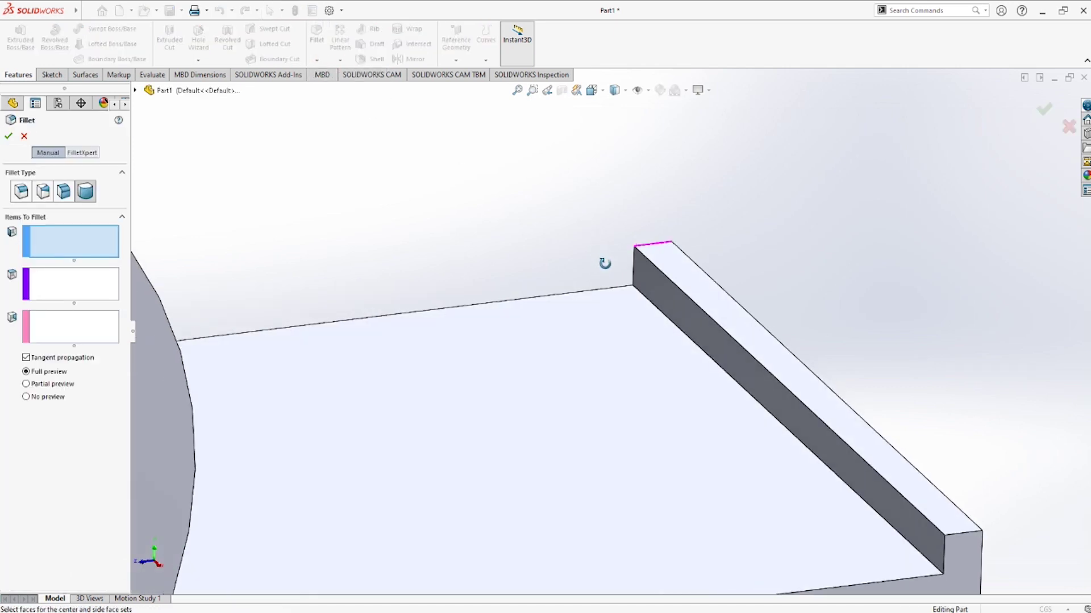
click(21, 192)
click(670, 276)
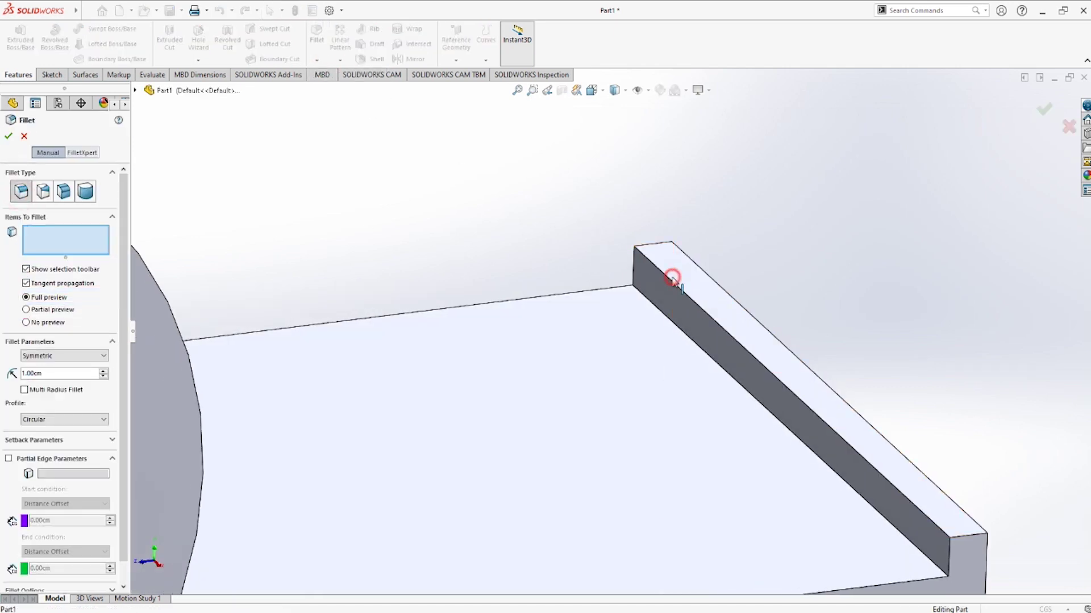
click(672, 280)
click(676, 287)
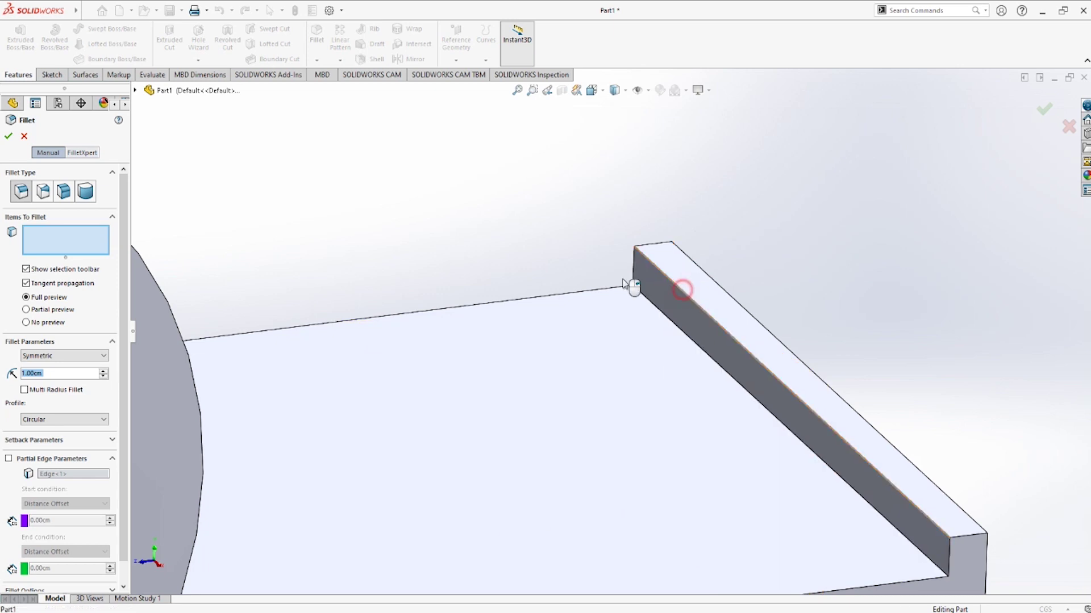
mouse_move(405, 176)
middle_down()
mouse_move(384, 163)
mouse_move(330, 200)
middle_up()
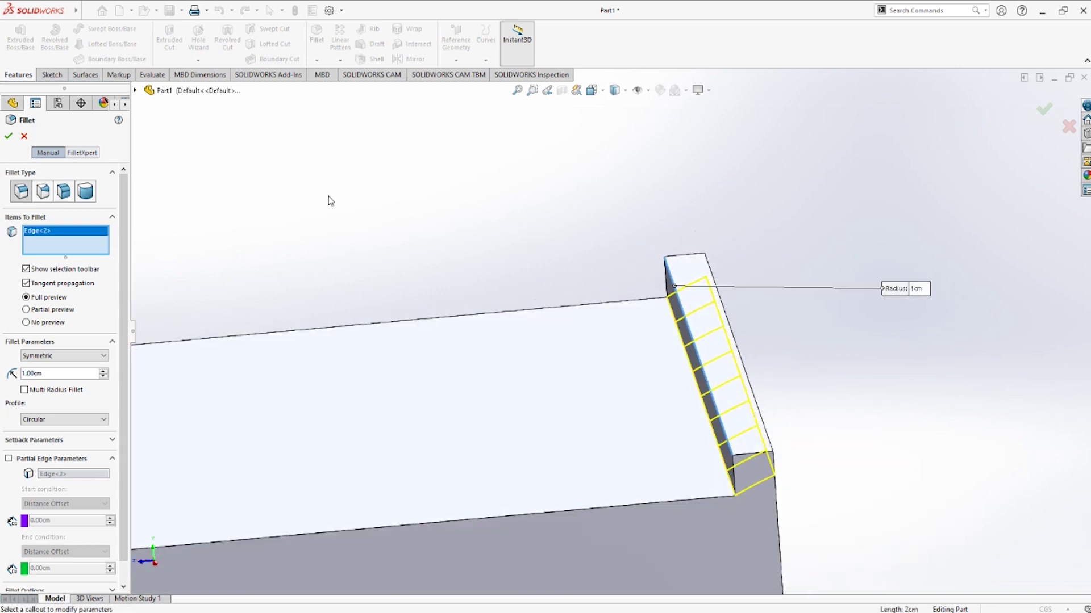
- Set the fillet radius to 0.5 cm with Circular profile, then reduce it to 0.1 cm
double_click(61, 374)
text(0.5)
key(Return)
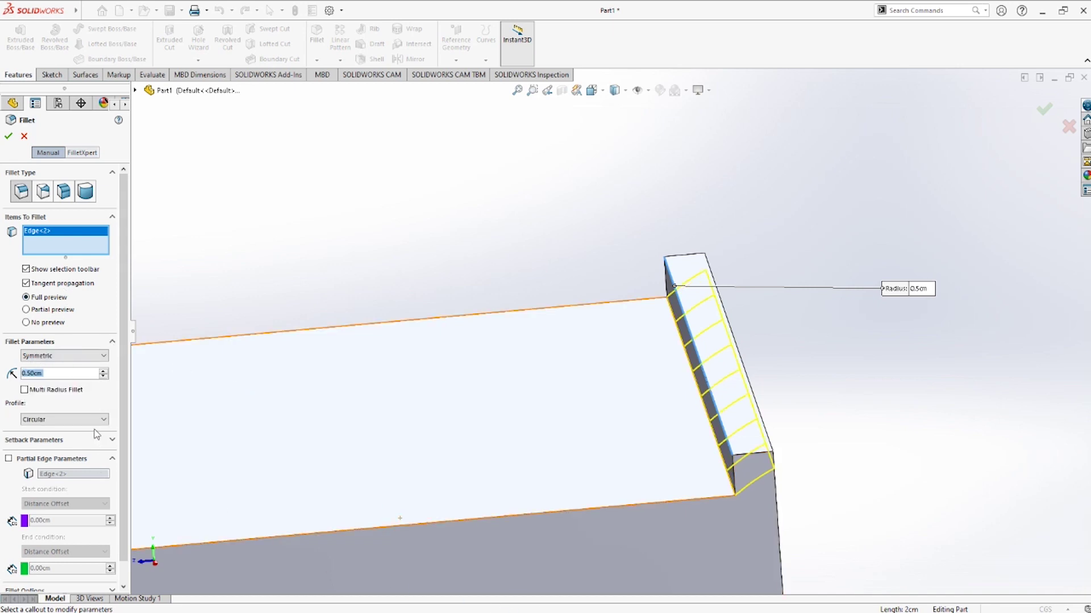
click(61, 420)
click(65, 430)
double_click(54, 373)
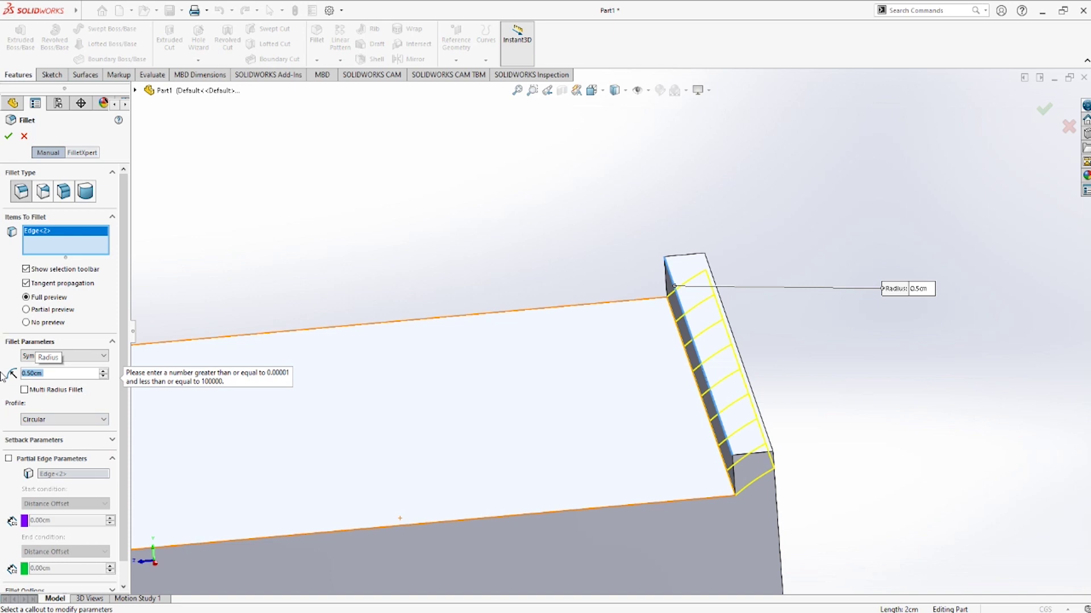
text(0.1)
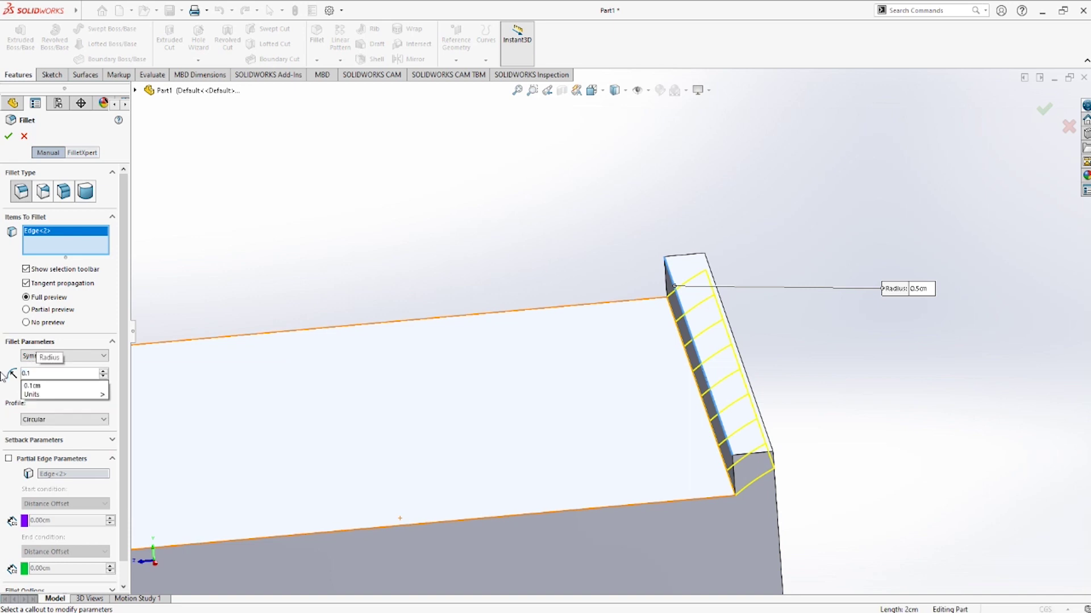
key(Return)
middle_drag(615, 341, 596, 307)
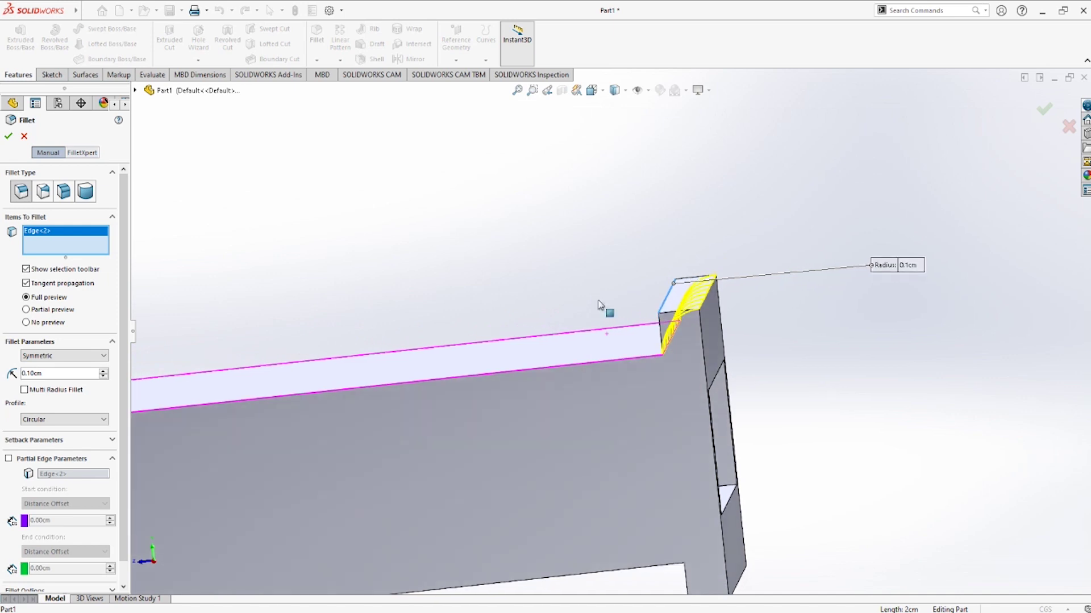
- Add the neighbouring lip edge and lower and outer wall edges at a 0.05 cm radius
click(703, 307)
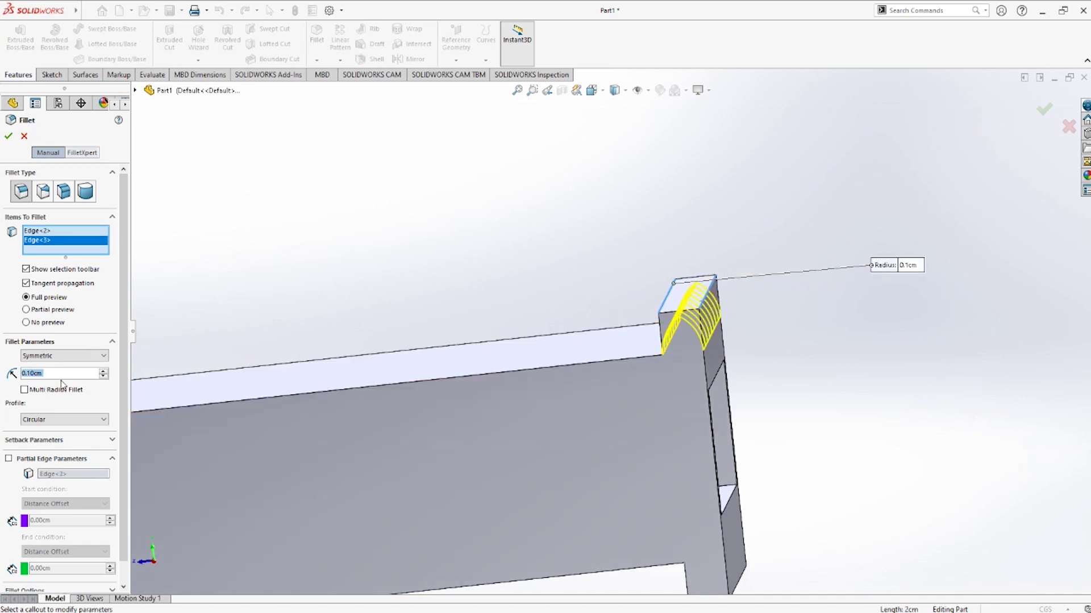
text(0.05)
key(Return)
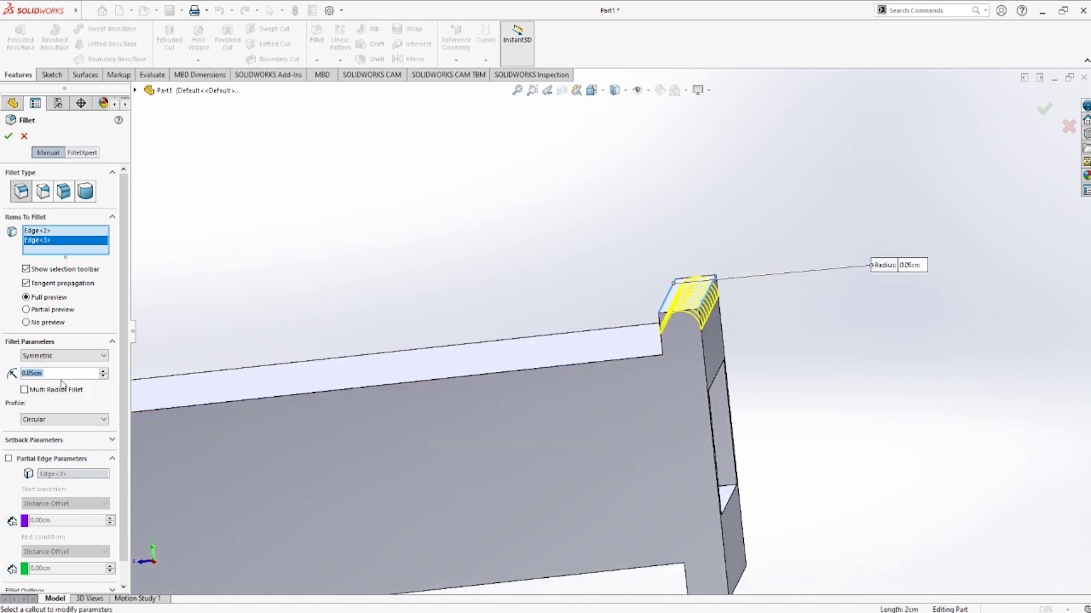
mouse_move(414, 348)
middle_down()
mouse_move(435, 360)
mouse_move(426, 382)
mouse_move(433, 267)
mouse_move(658, 342)
middle_up()
click(828, 384)
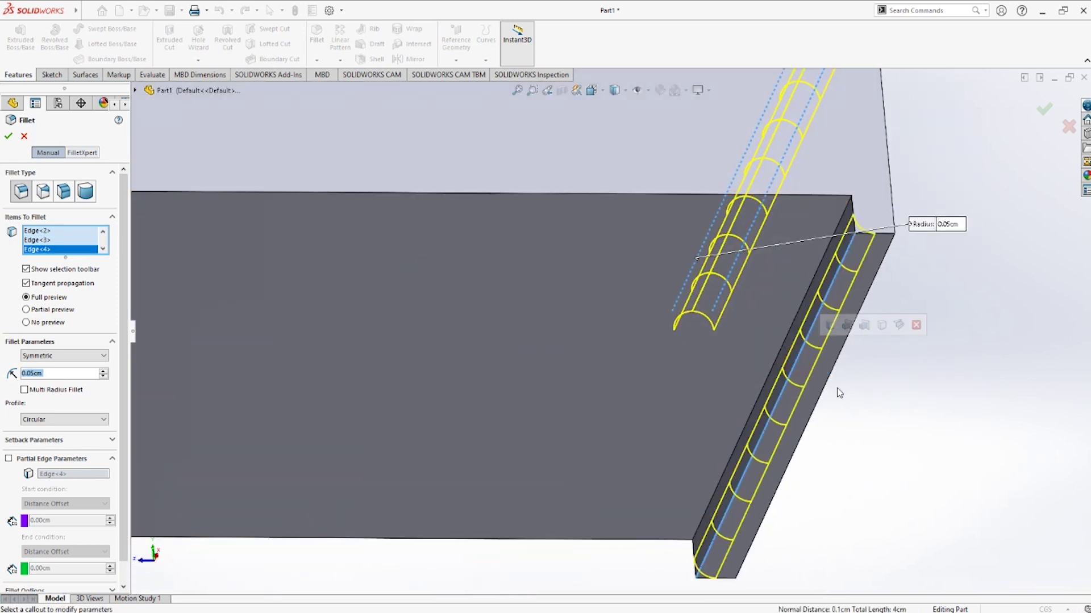
click(829, 385)
scroll(852, 392, up, 3)
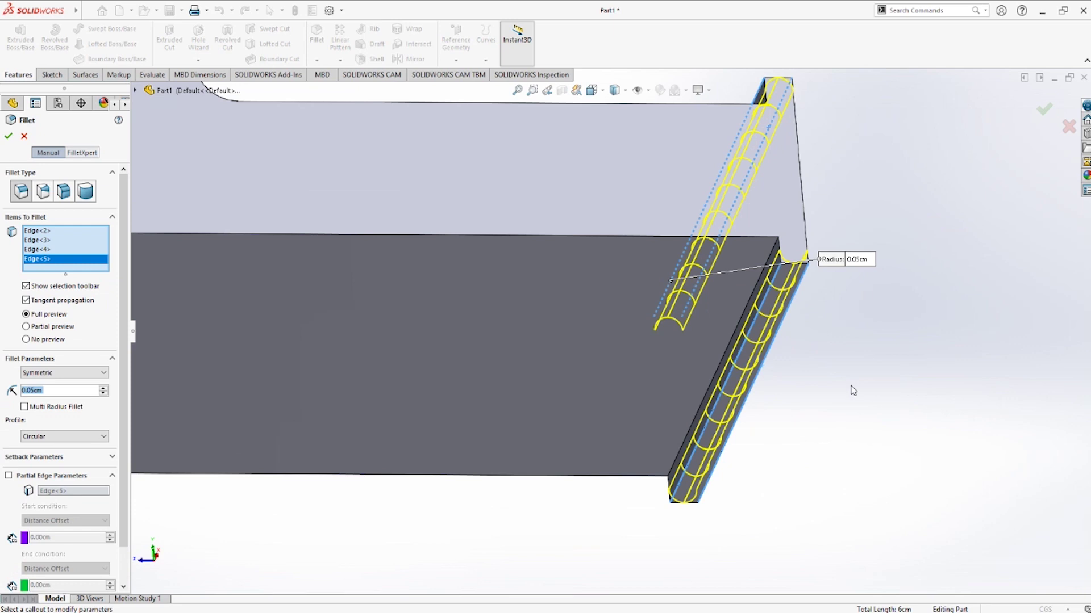
- Add the top face, slot-end edge and remaining lip edge, then accept Fillet1
click(733, 307)
click(725, 303)
scroll(645, 404, up, 3)
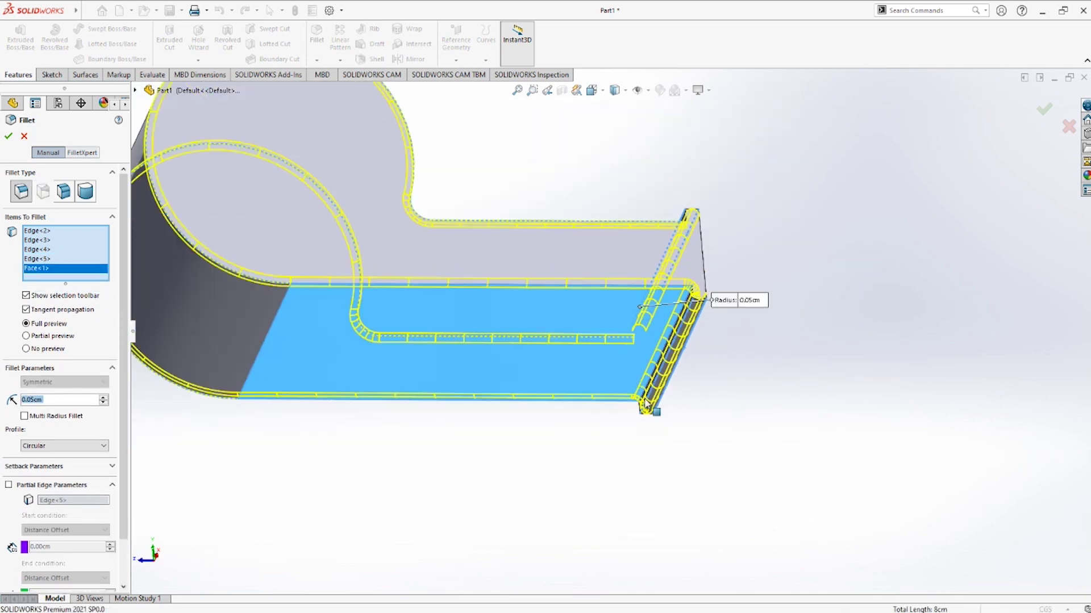
scroll(645, 403, up, 2)
mouse_move(629, 365)
middle_down()
mouse_move(693, 508)
mouse_move(769, 487)
mouse_move(782, 518)
mouse_move(567, 462)
mouse_move(560, 471)
middle_up()
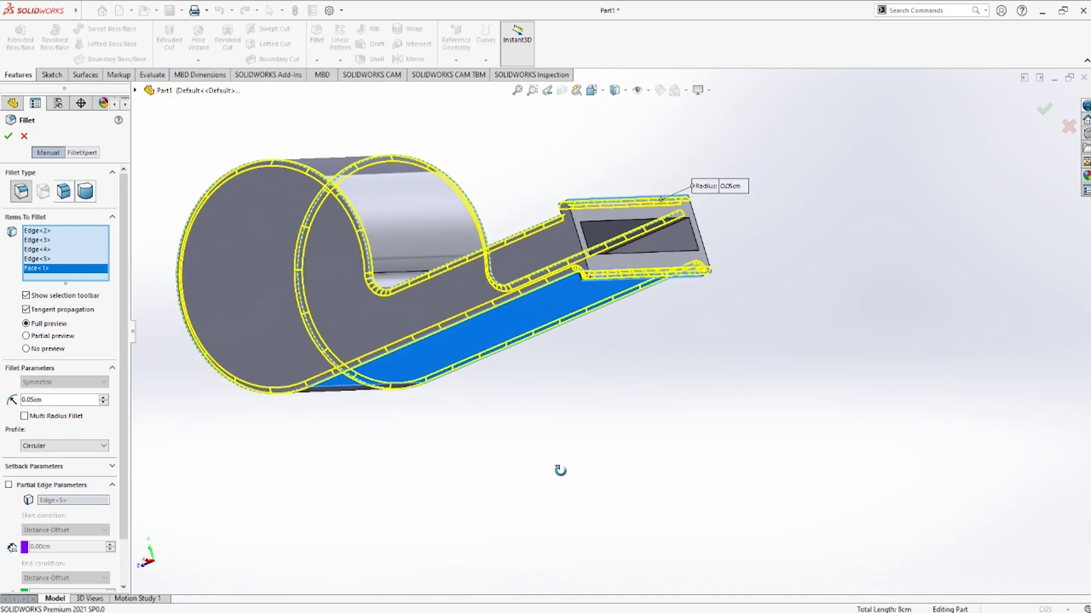
scroll(540, 358, down, 4)
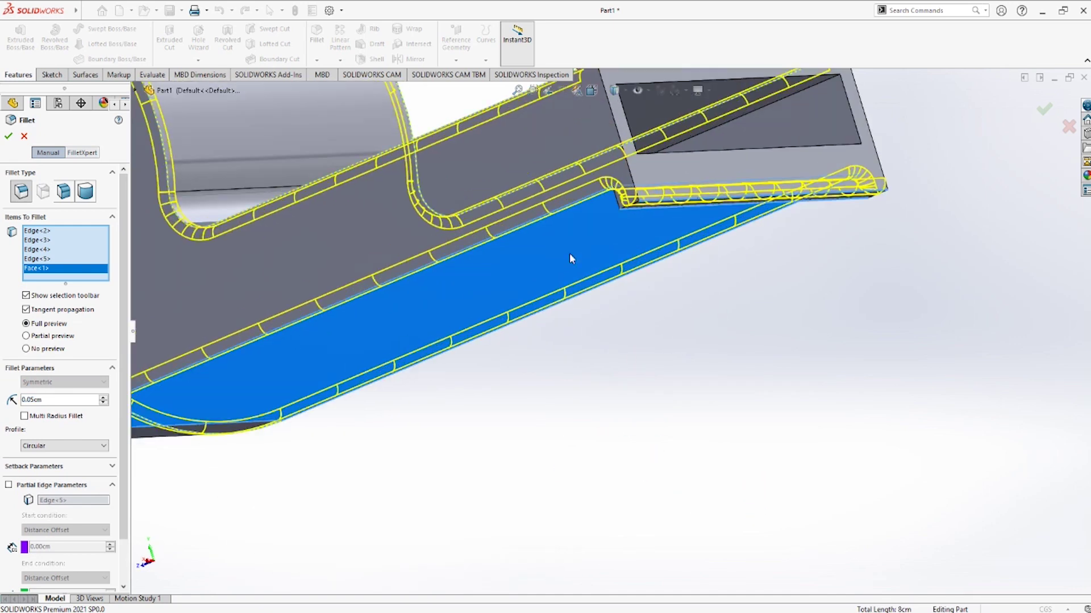
click(615, 122)
mouse_move(657, 285)
middle_down()
mouse_move(650, 372)
mouse_move(582, 453)
mouse_move(633, 414)
mouse_move(583, 335)
middle_up()
click(636, 305)
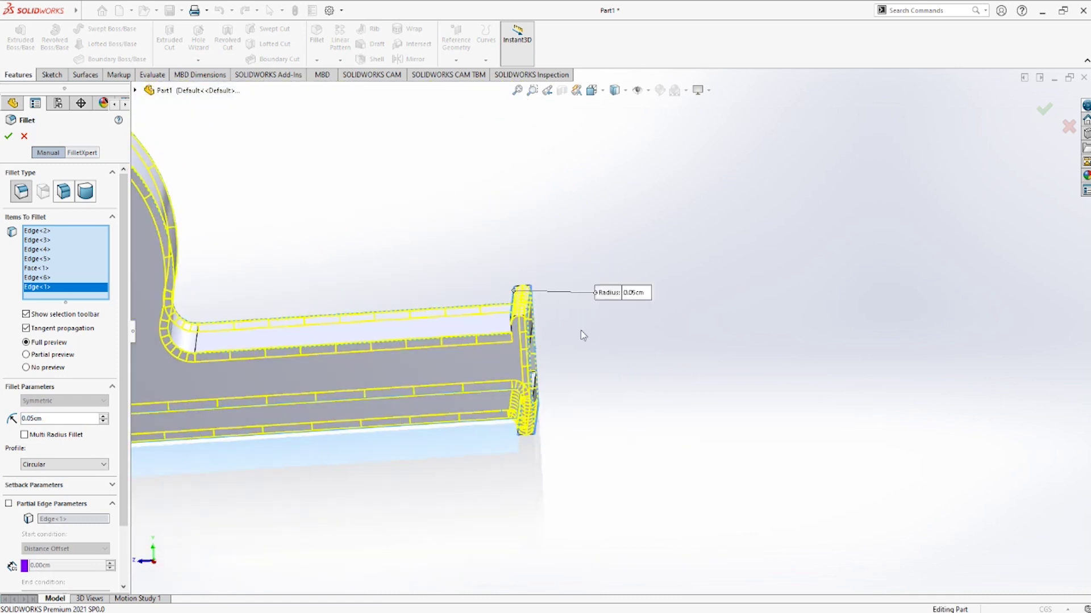
click(8, 134)
mouse_move(470, 468)
middle_down()
mouse_move(390, 465)
mouse_move(440, 455)
mouse_move(389, 467)
mouse_move(448, 420)
mouse_move(568, 516)
mouse_move(133, 567)
middle_up()
click(165, 565)
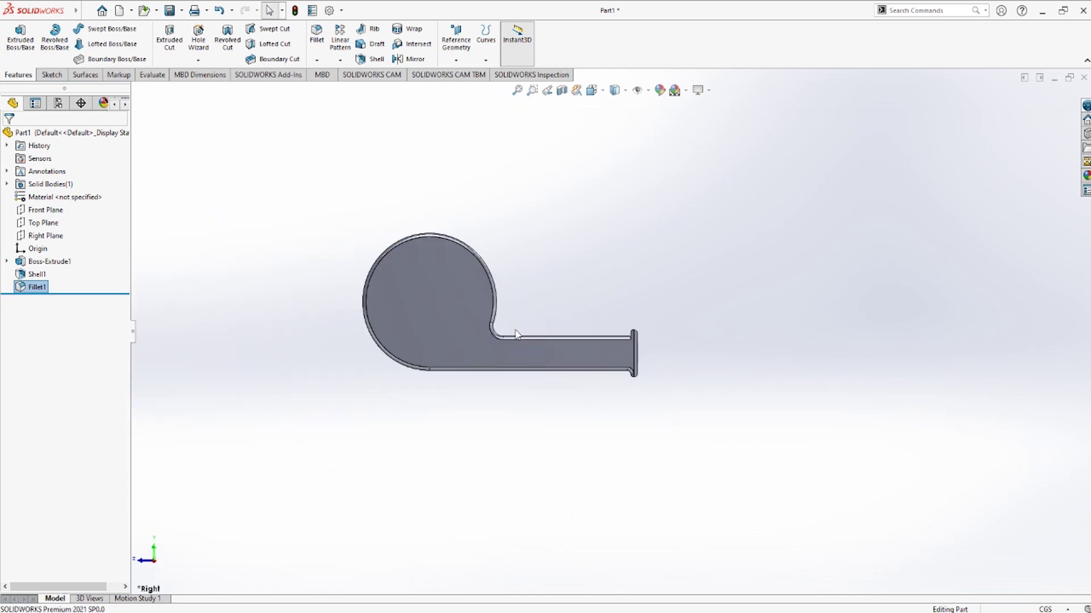
scroll(519, 280, up, 5)
scroll(519, 280, down, 5)
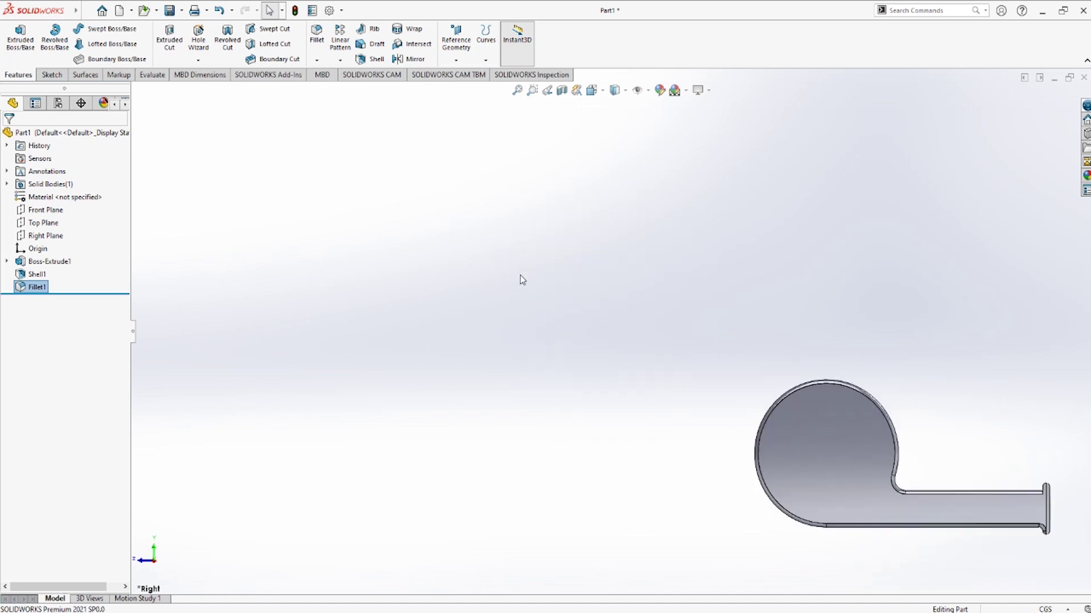
scroll(531, 280, up, 4)
mouse_move(531, 280)
middle_down()
mouse_move(560, 364)
mouse_move(565, 341)
middle_up()
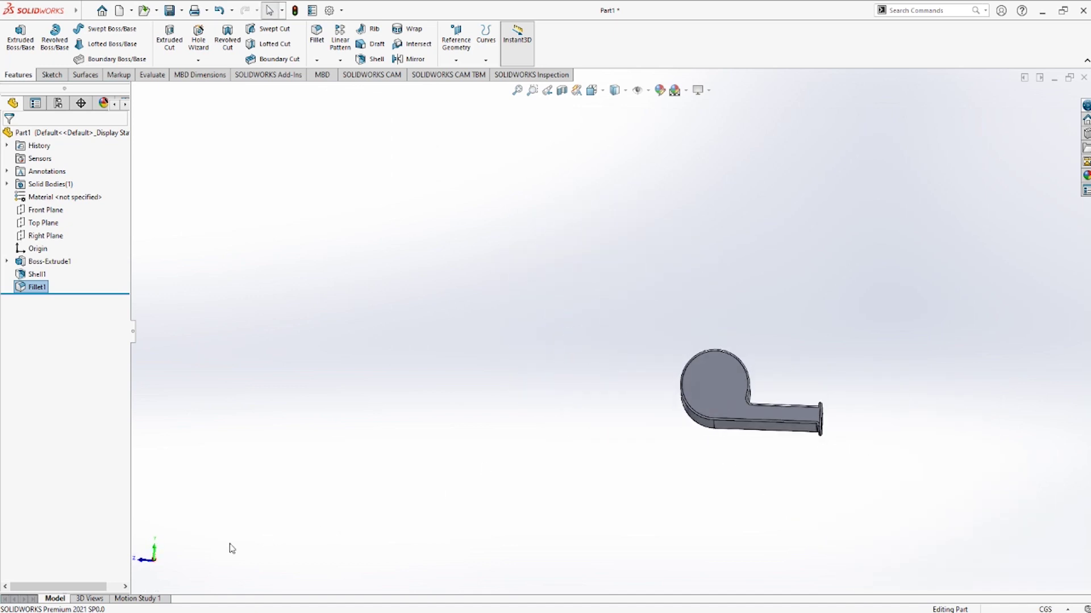
click(152, 563)
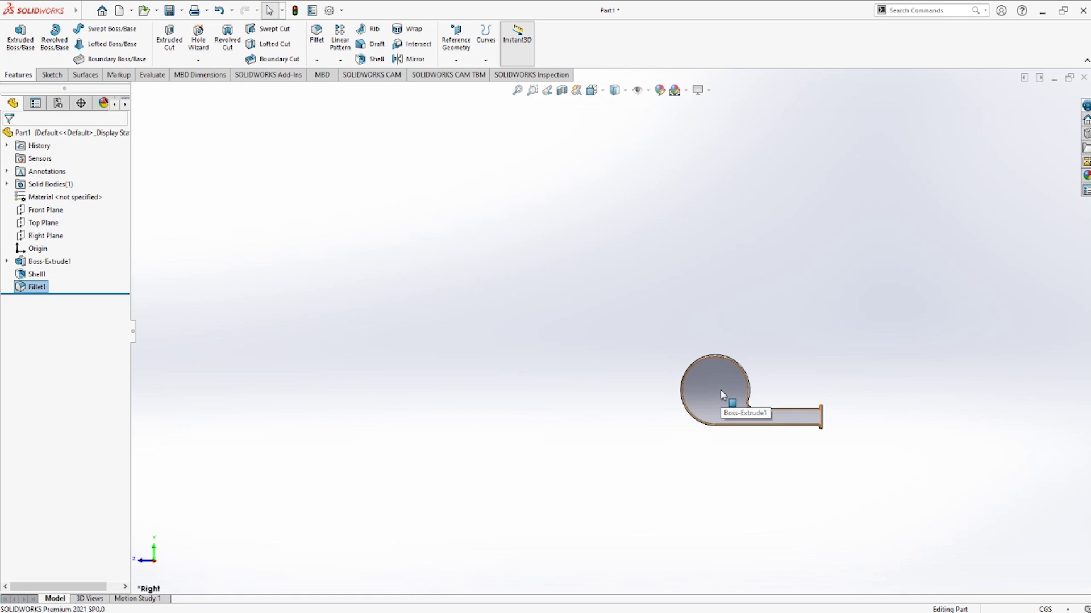
scroll(739, 410, down, 2)
scroll(772, 473, down, 3)
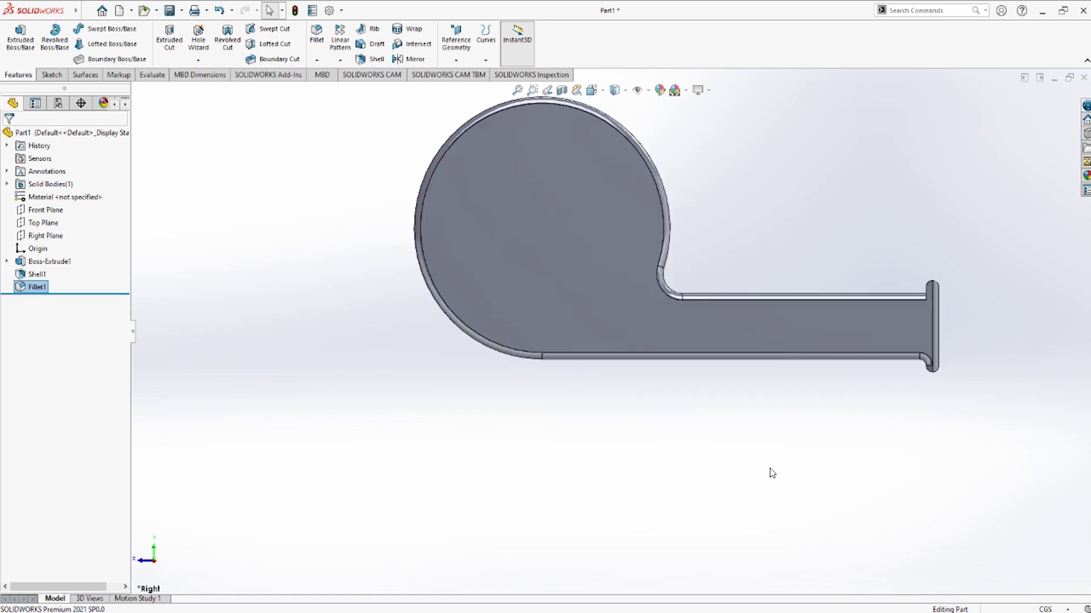
middle_drag(788, 441, 823, 500)
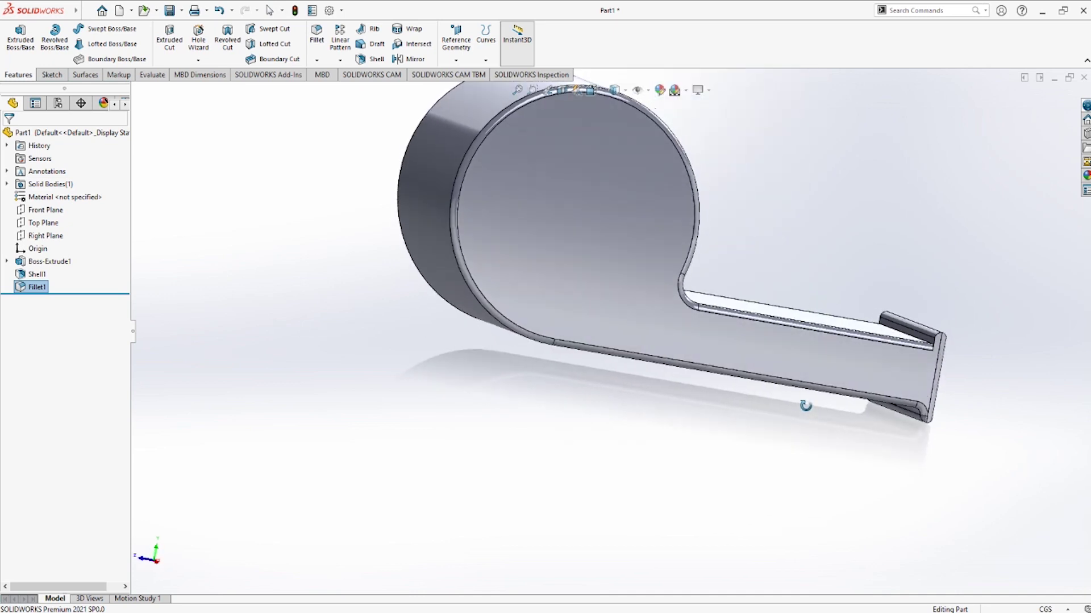
middle_drag(823, 500, 584, 384)
scroll(584, 385, down, 3)
scroll(584, 384, up, 5)
middle_drag(613, 450, 569, 284)
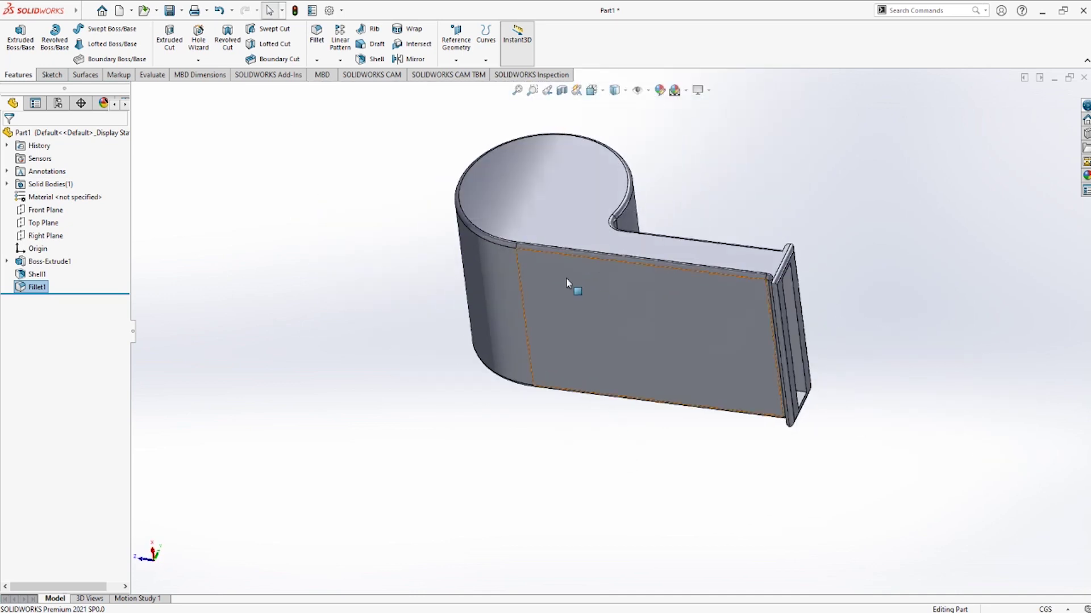
middle_drag(580, 408, 622, 343)
scroll(622, 343, down, 3)
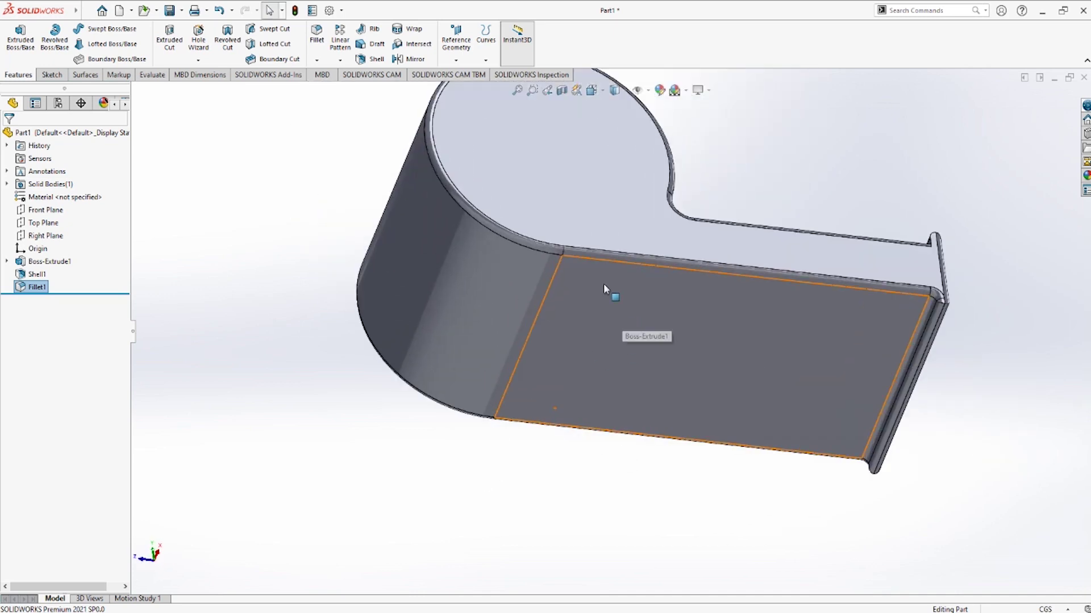
scroll(633, 355, up, 2)
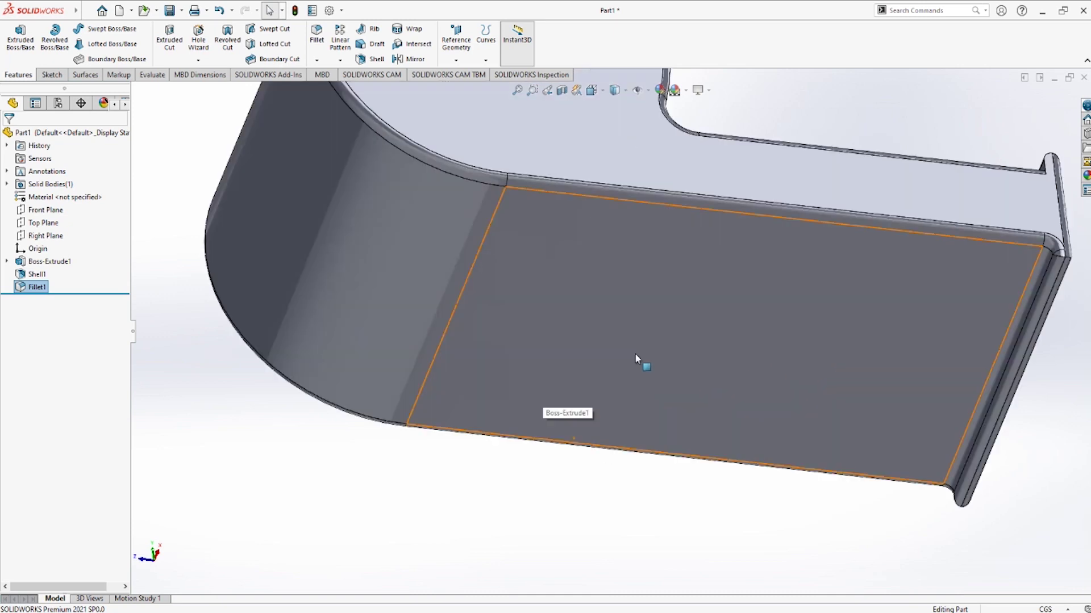
scroll(636, 318, up, 2)
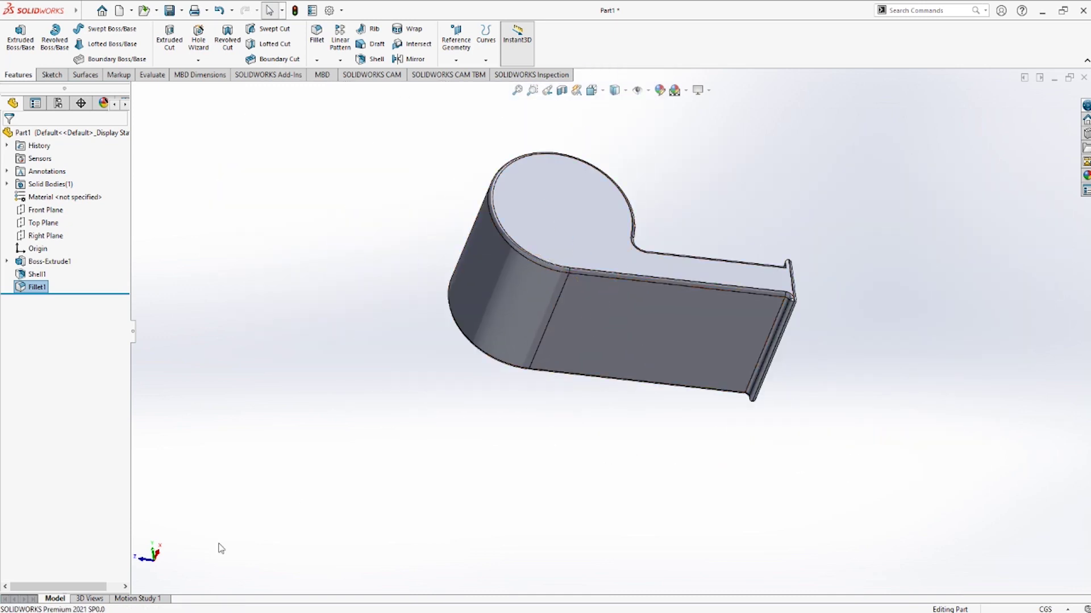
click(159, 554)
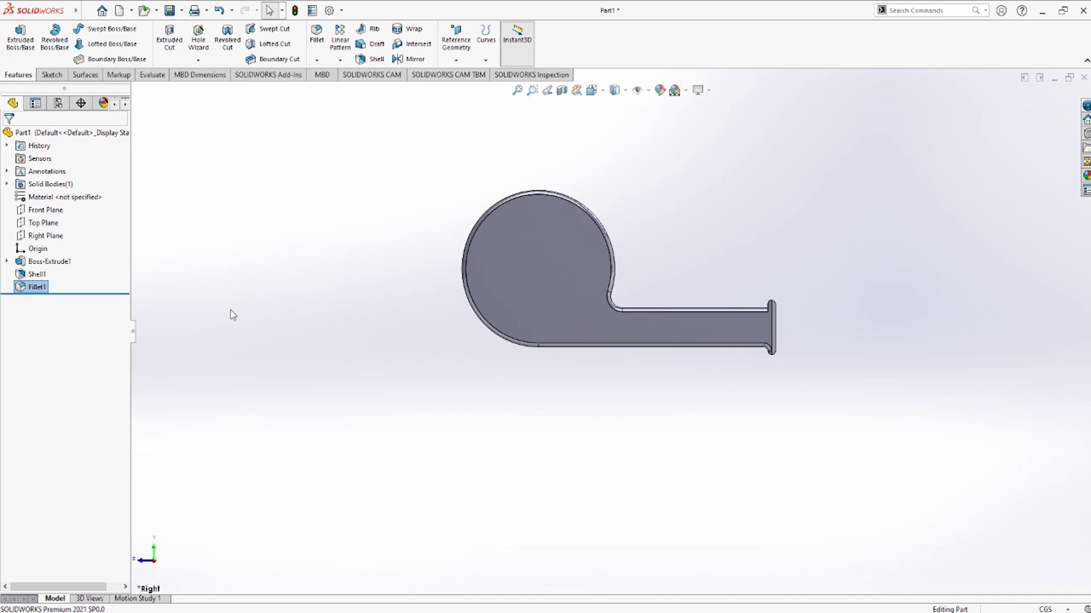
mouse_move(596, 94)
middle_down()
mouse_move(403, 97)
mouse_move(443, 141)
mouse_move(428, 246)
middle_up()
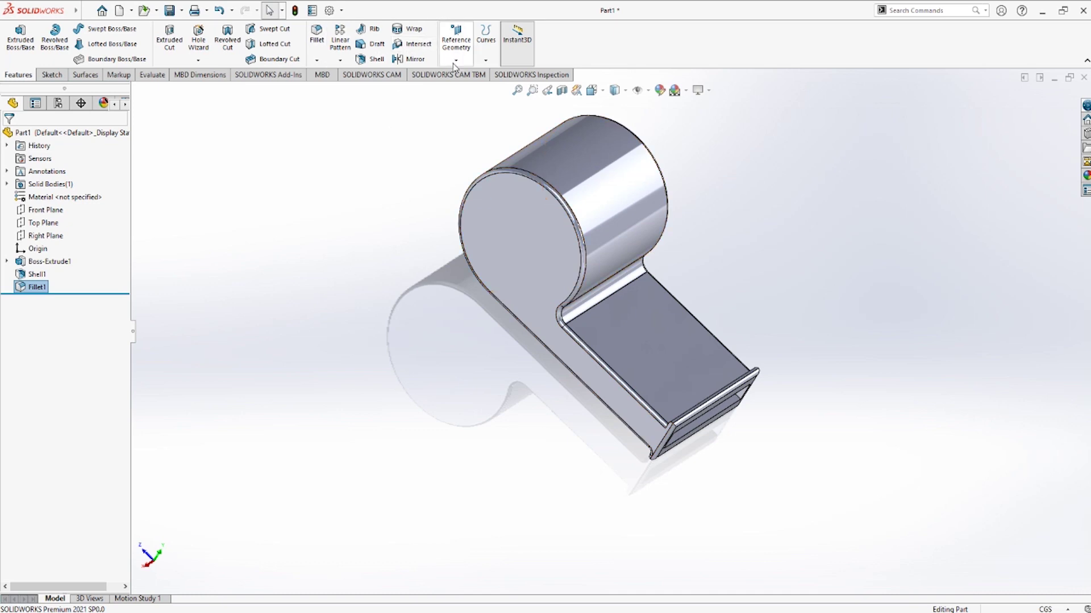
- View the whistle normal to the Right Plane, briefly toggling a section view of its hollow wall
click(45, 235)
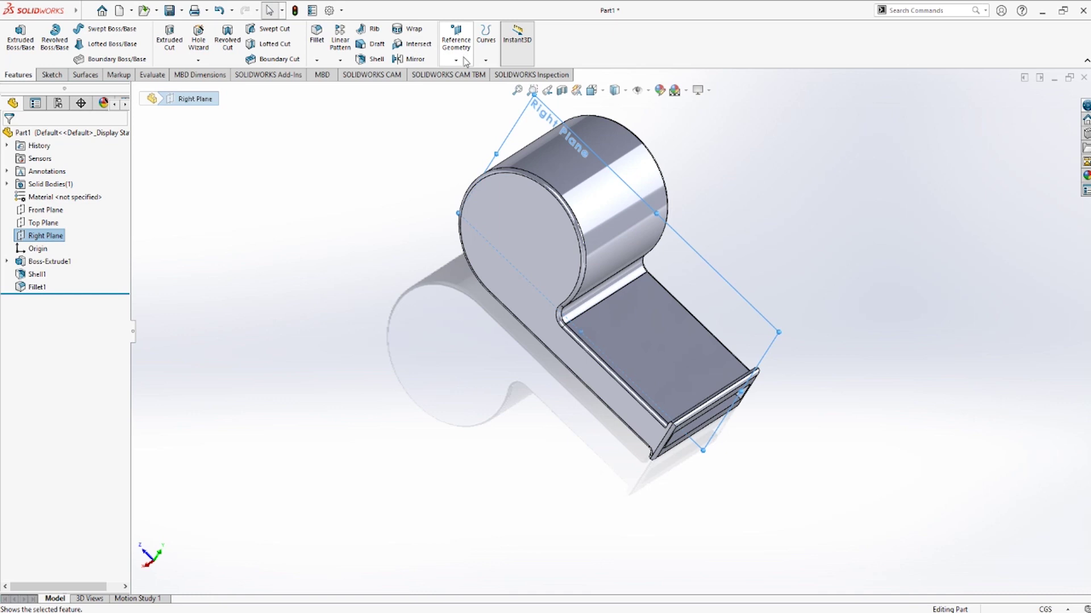
mouse_move(329, 231)
middle_down()
mouse_move(256, 235)
mouse_move(306, 264)
middle_up()
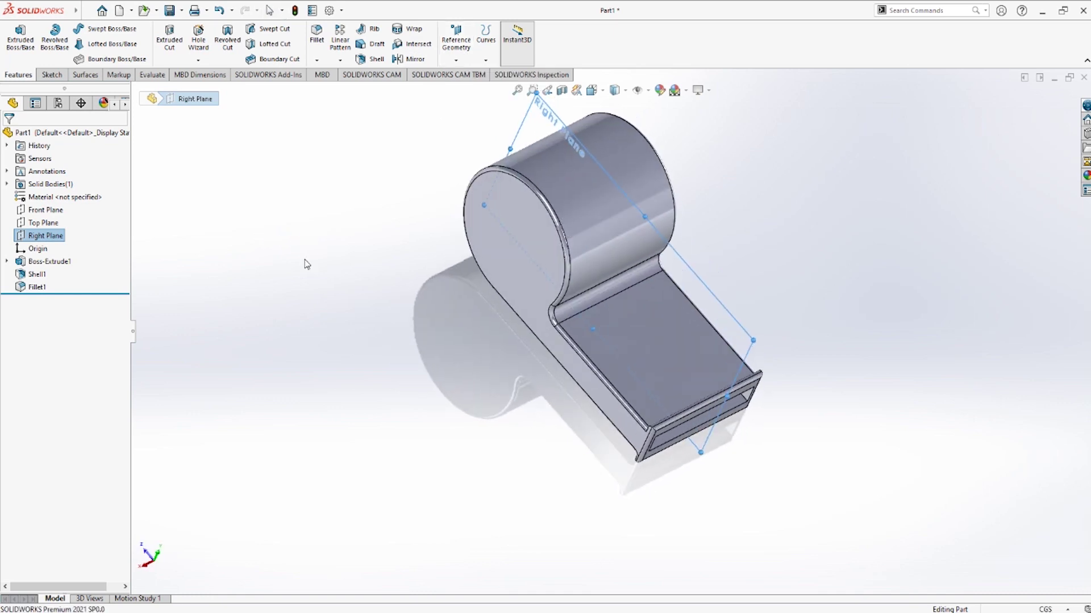
key(ctrl+8)
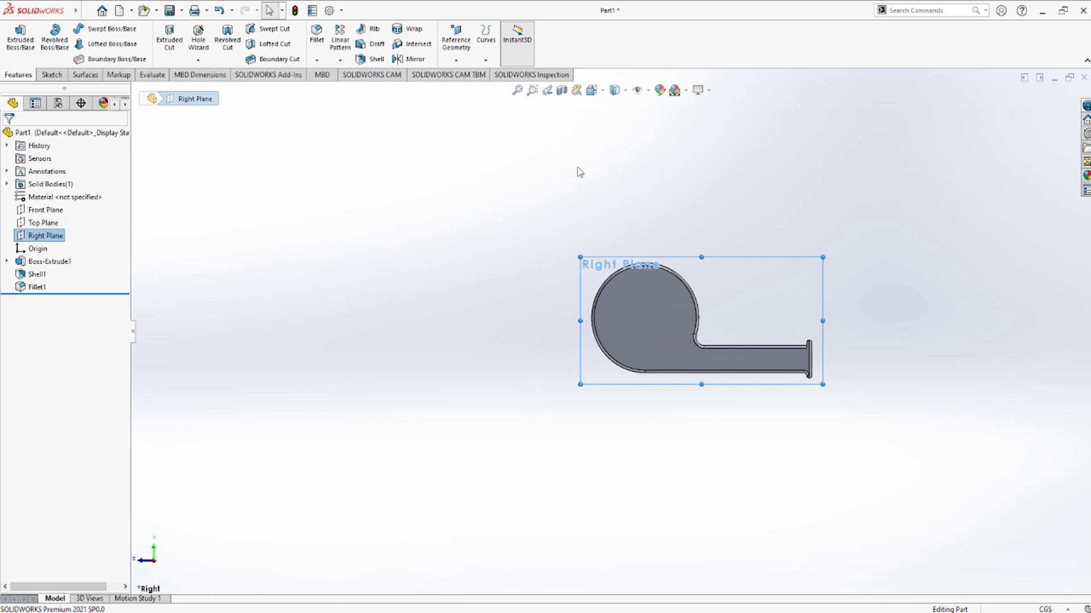
click(564, 96)
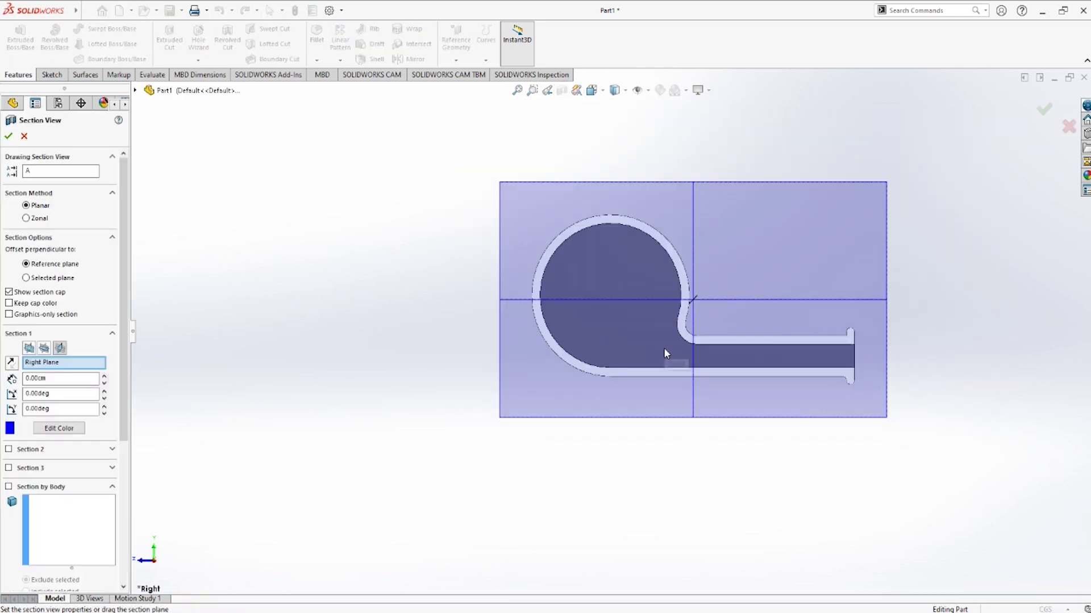
click(8, 136)
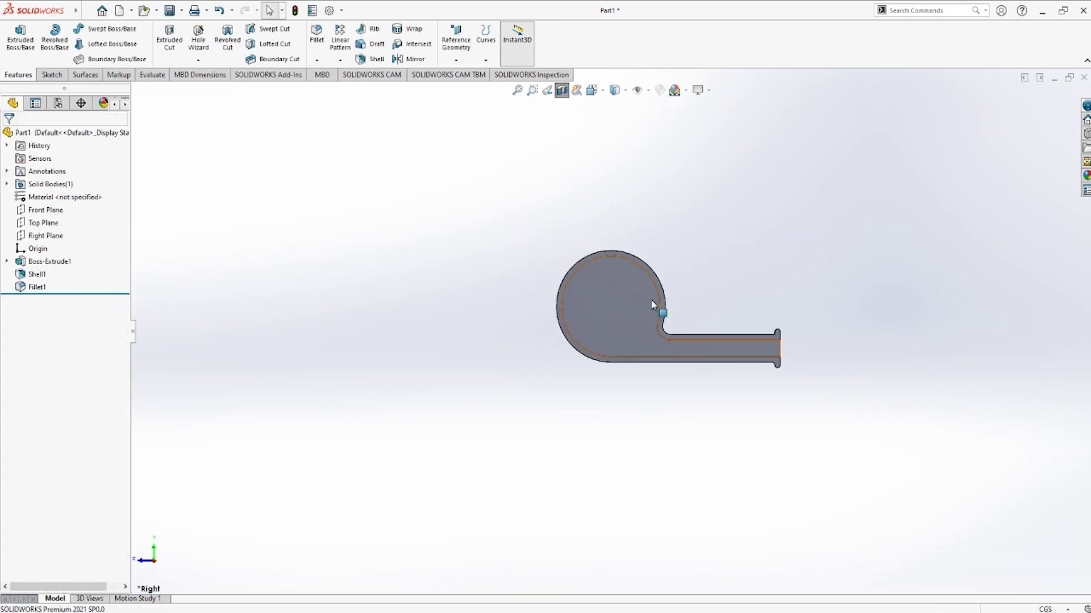
click(44, 214)
- Open Sketch3 on the Right Plane, starting and then cancelling a line
click(45, 235)
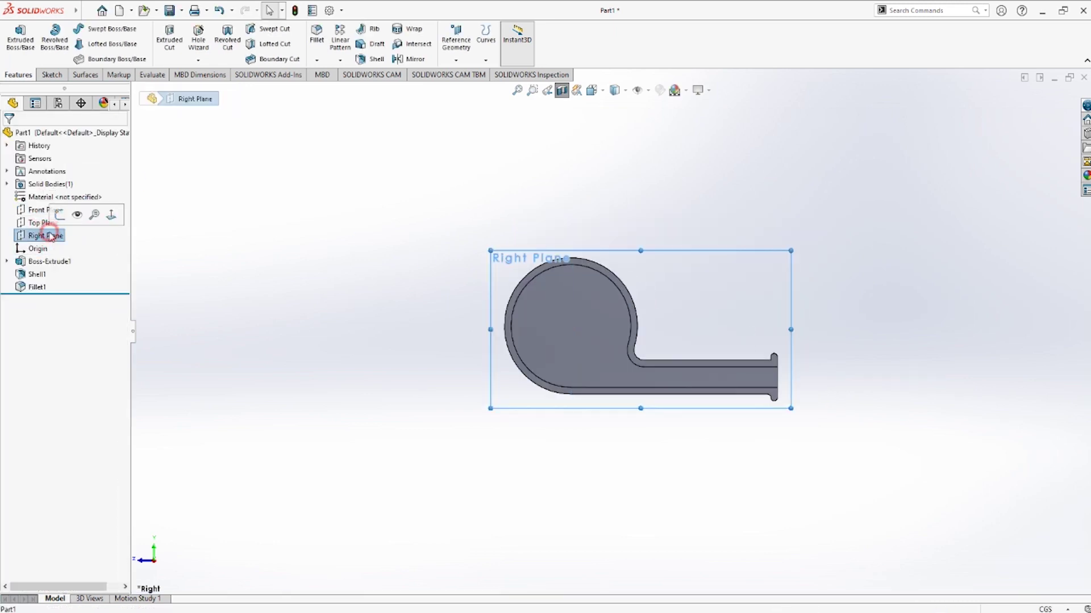
click(50, 75)
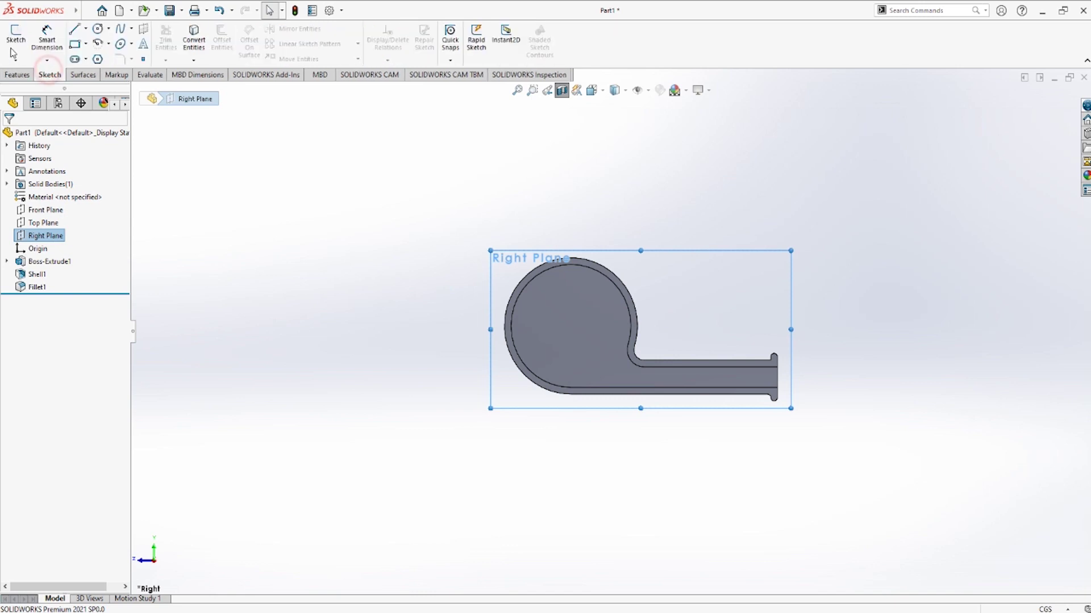
click(16, 35)
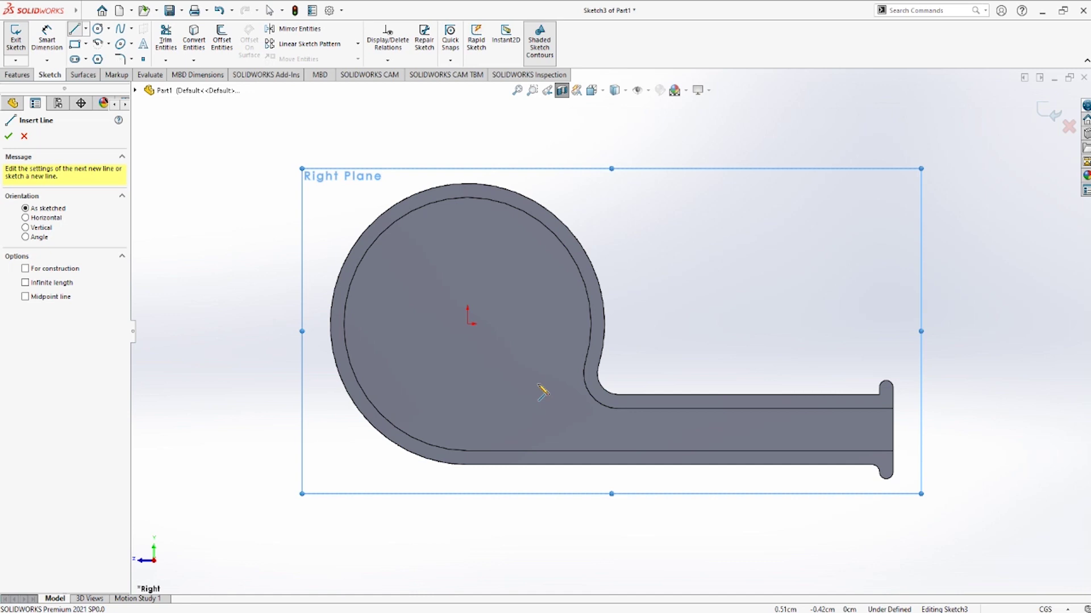
click(591, 459)
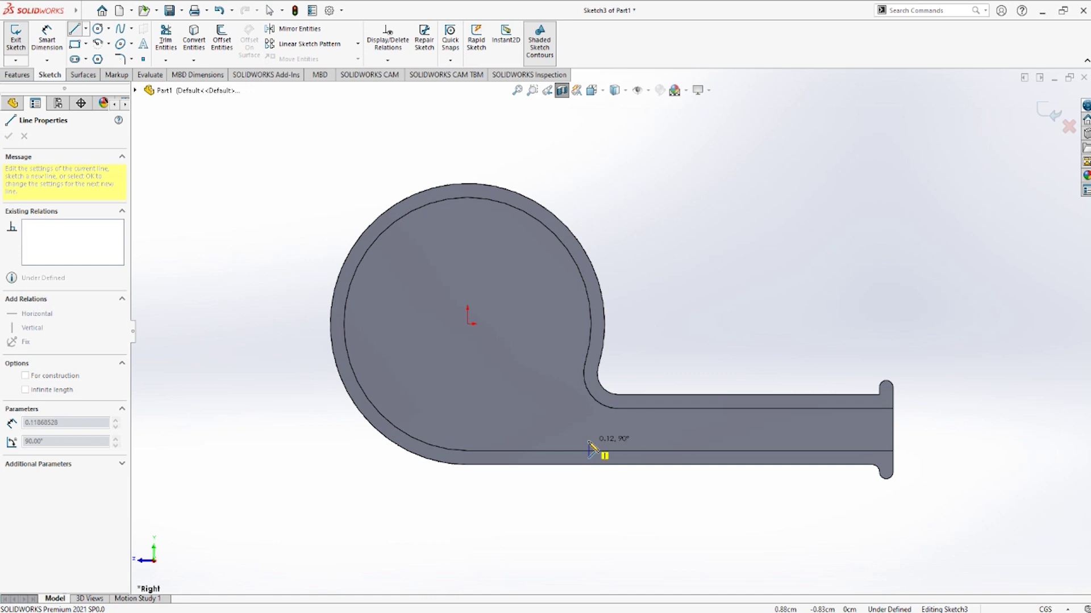
click(74, 28)
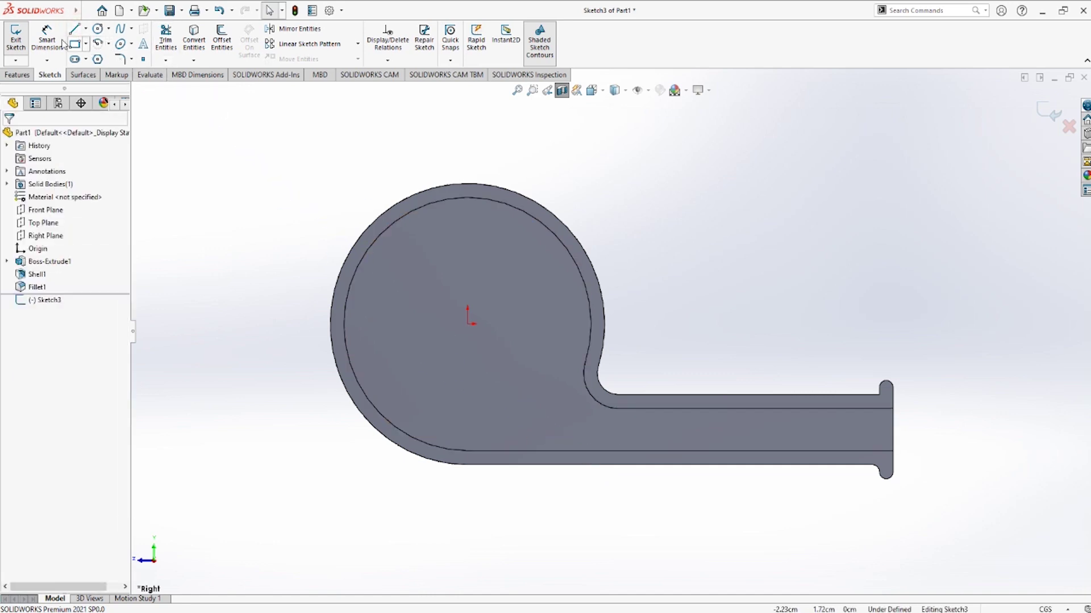
- Place a point on the spout's bottom edge and draw a closed trapezoid from it
click(143, 59)
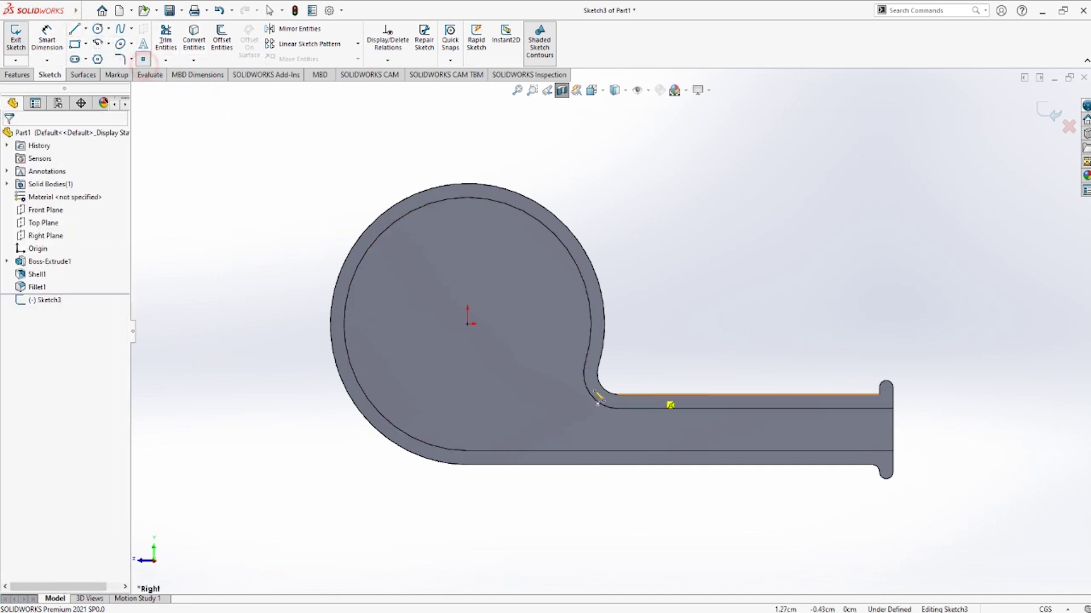
click(580, 451)
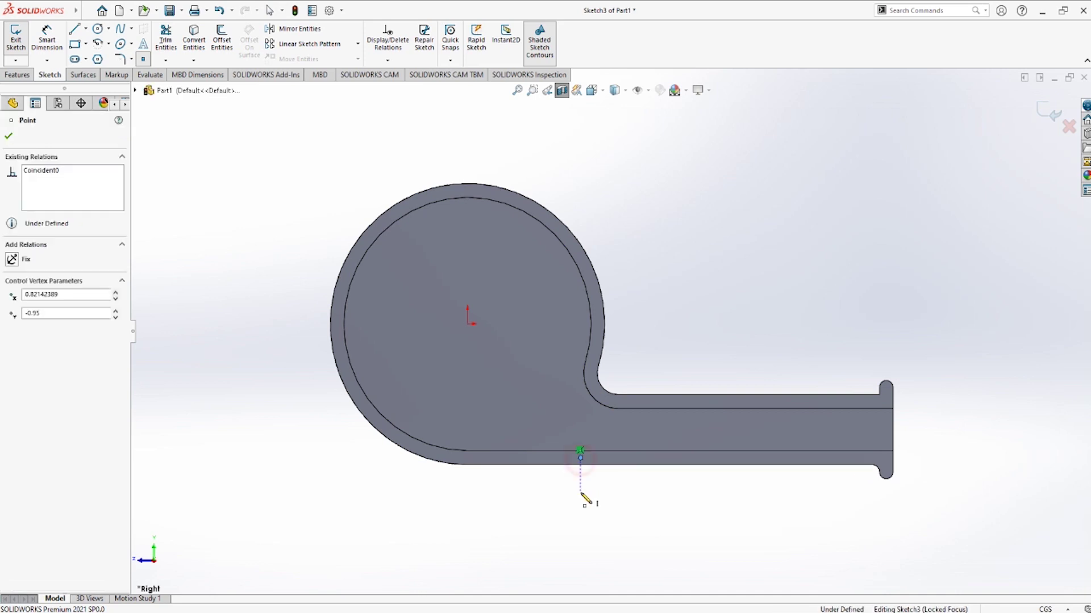
scroll(625, 523, down, 2)
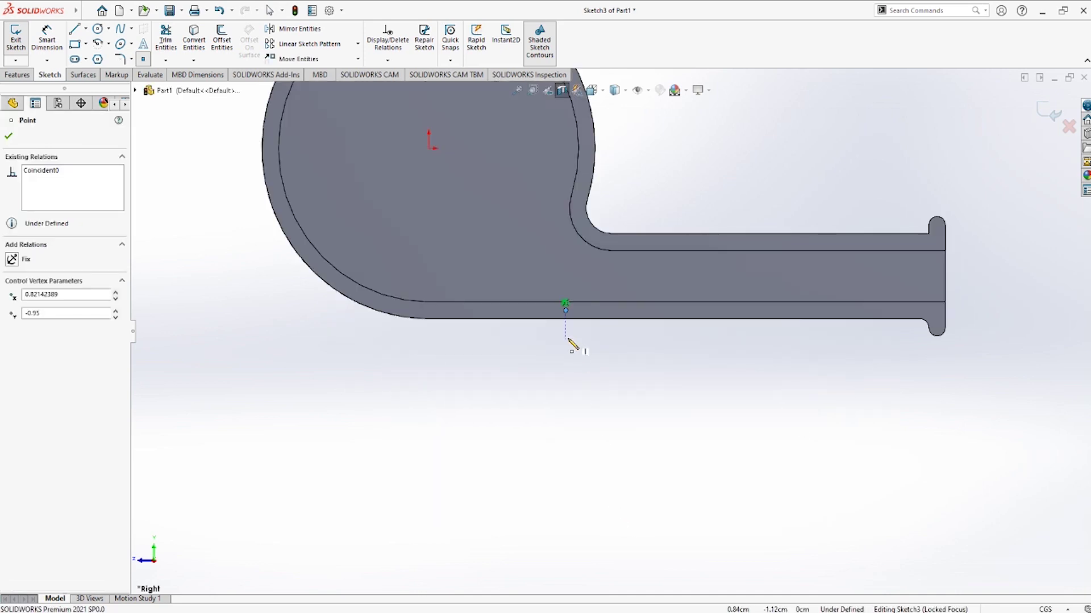
scroll(579, 339, down, 2)
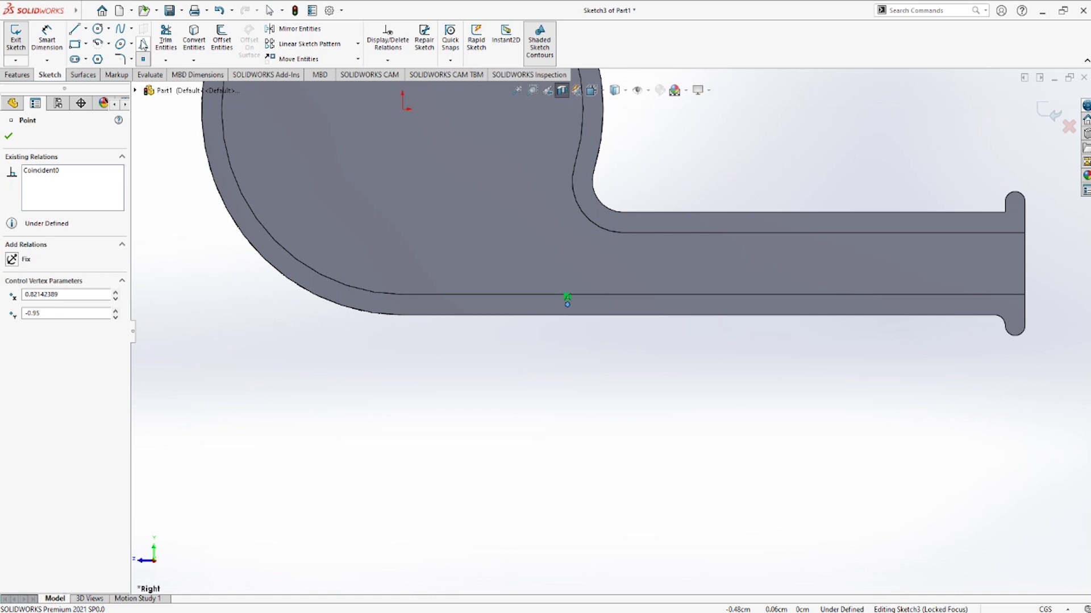
click(74, 28)
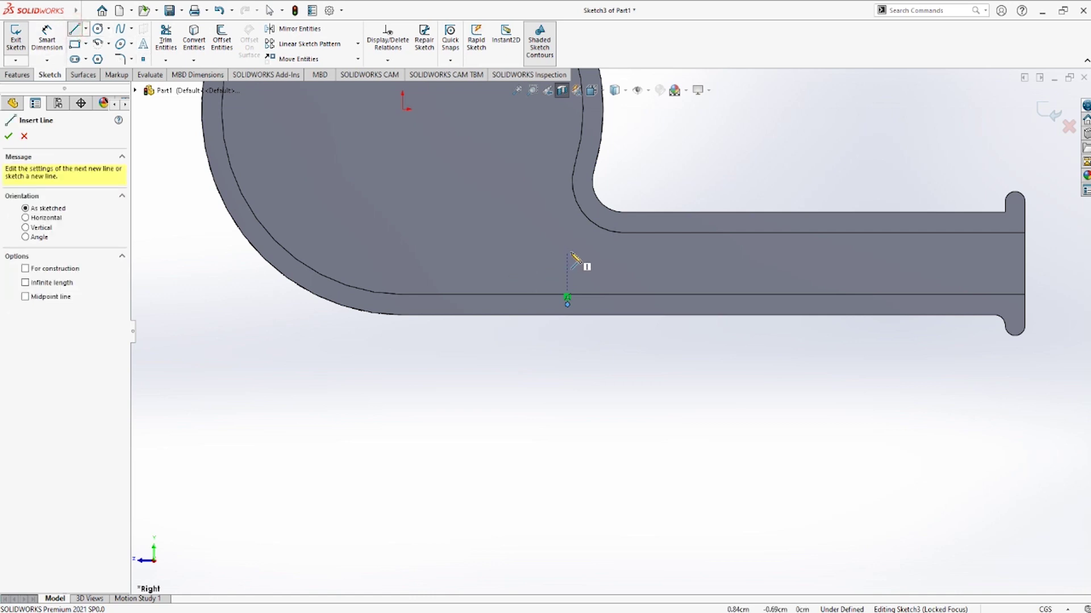
click(568, 278)
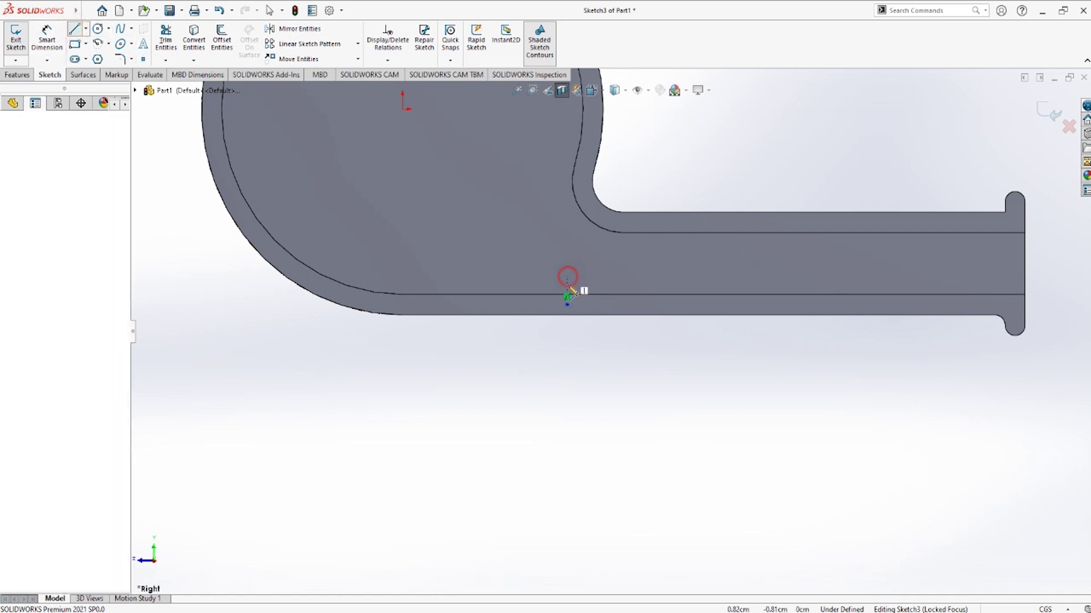
click(567, 333)
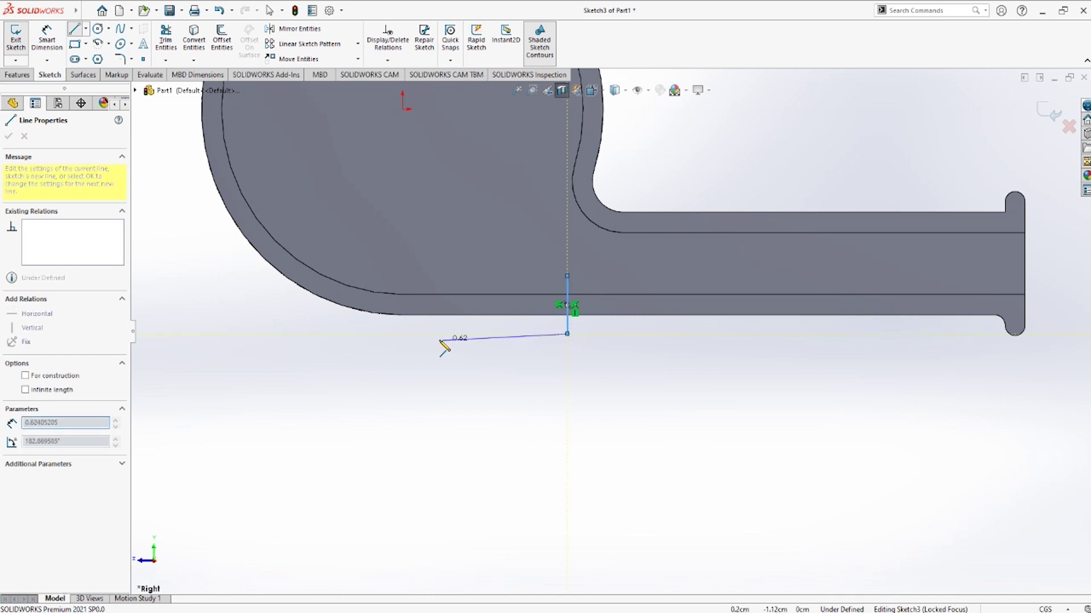
click(403, 333)
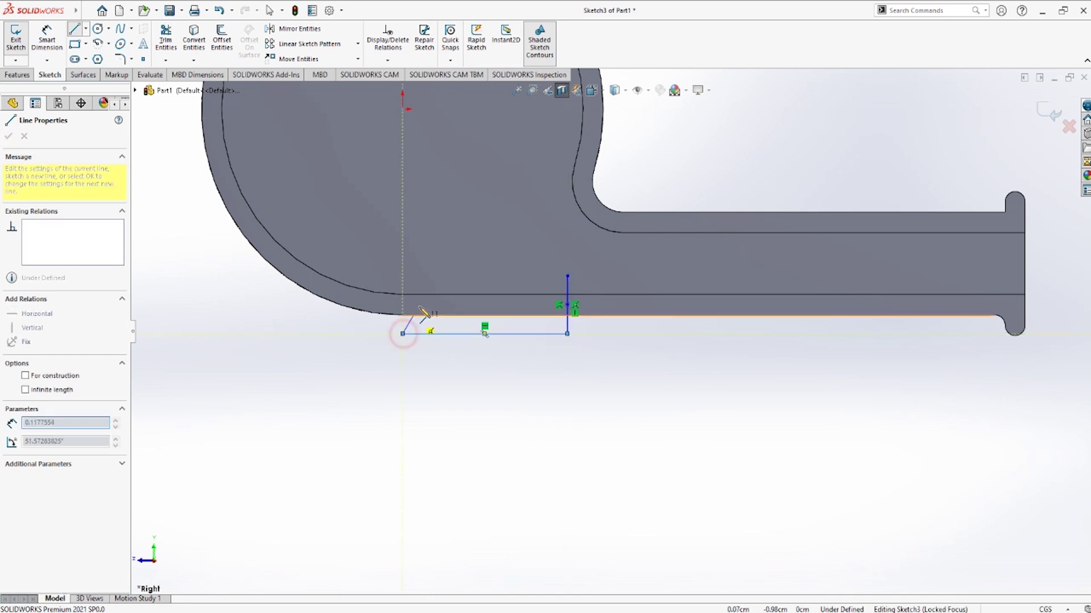
click(422, 276)
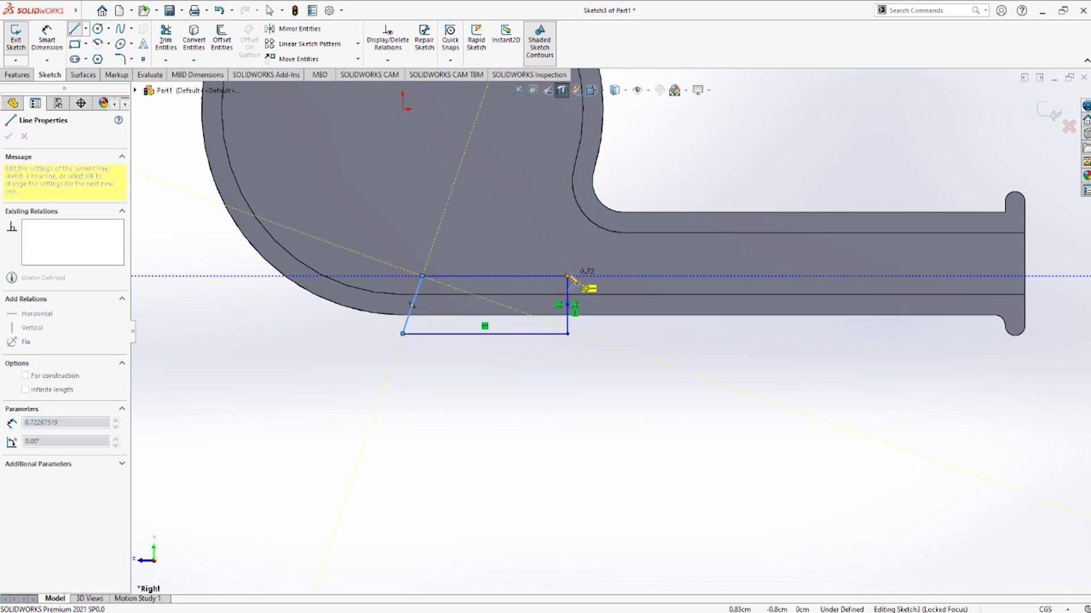
click(567, 276)
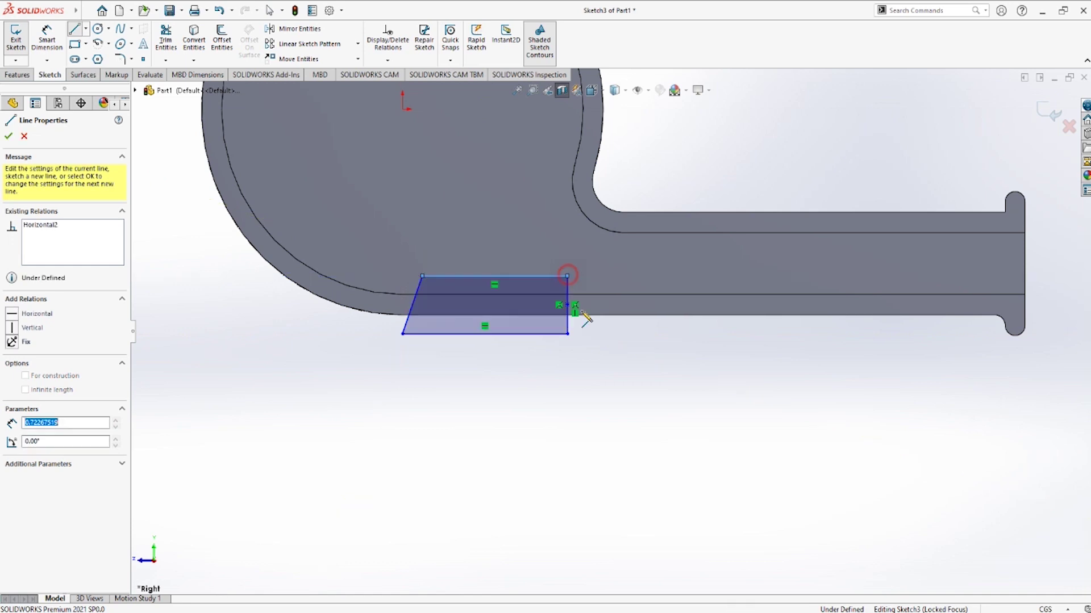
click(47, 37)
- Dimension the width of the trapezoid's bottom line
click(462, 334)
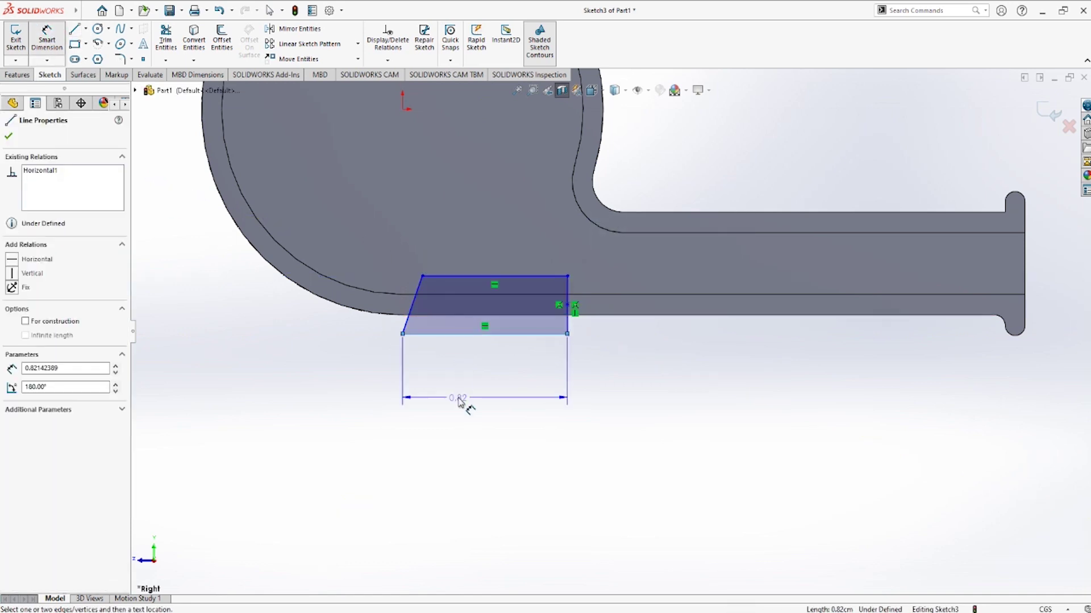
click(477, 418)
text(1)
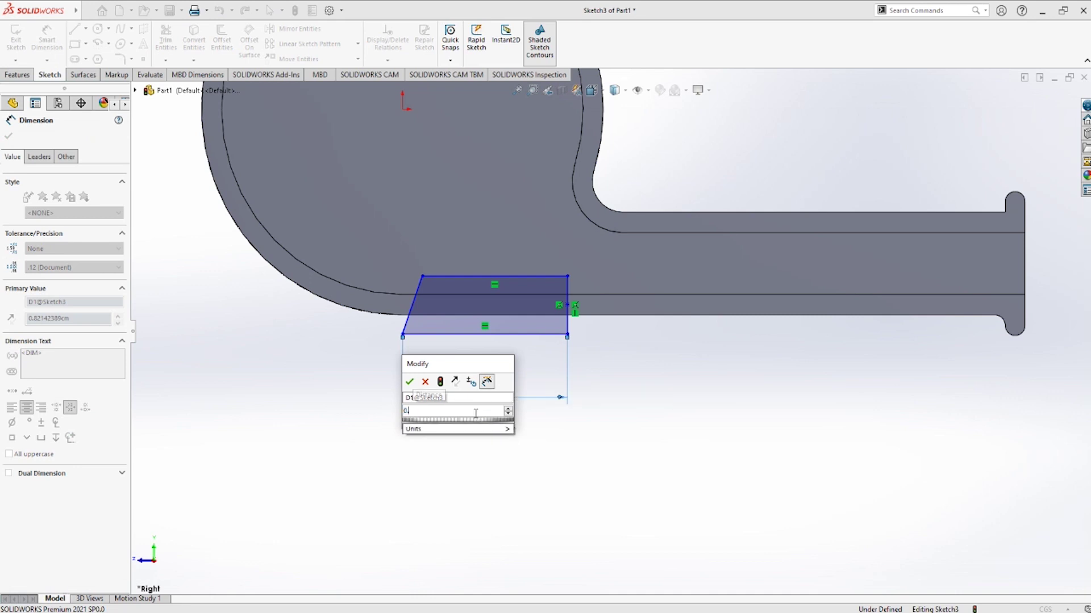
key(Return)
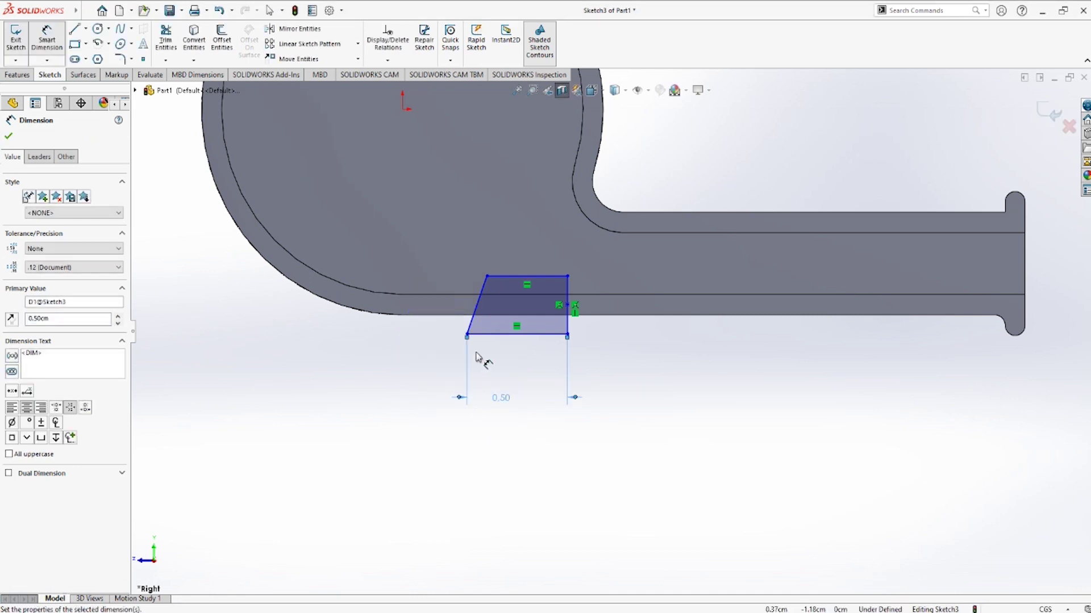
key(f)
scroll(509, 340, down, 3)
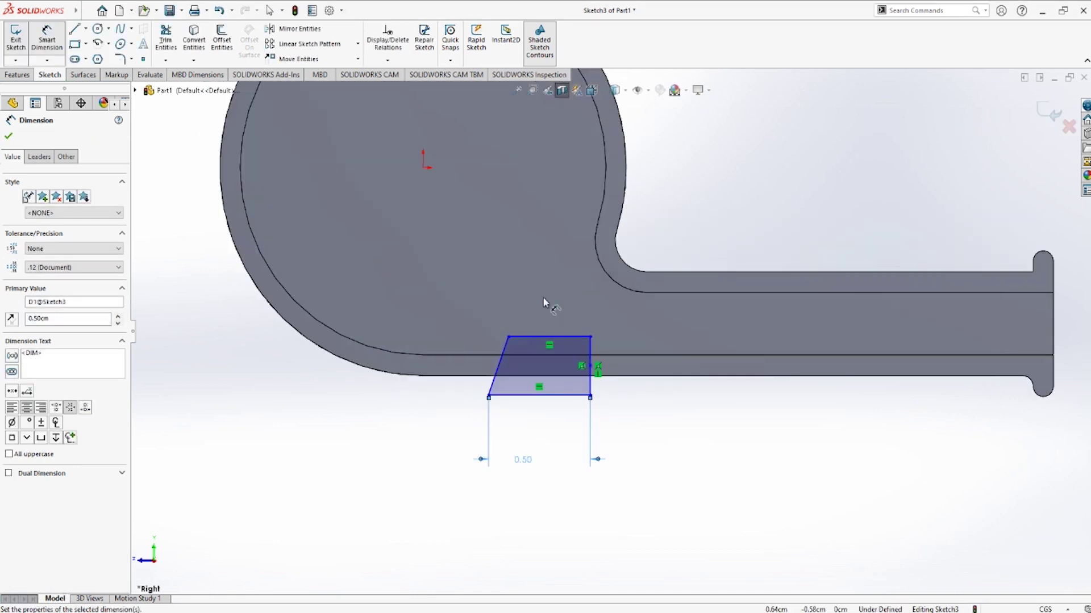
scroll(541, 380, down, 3)
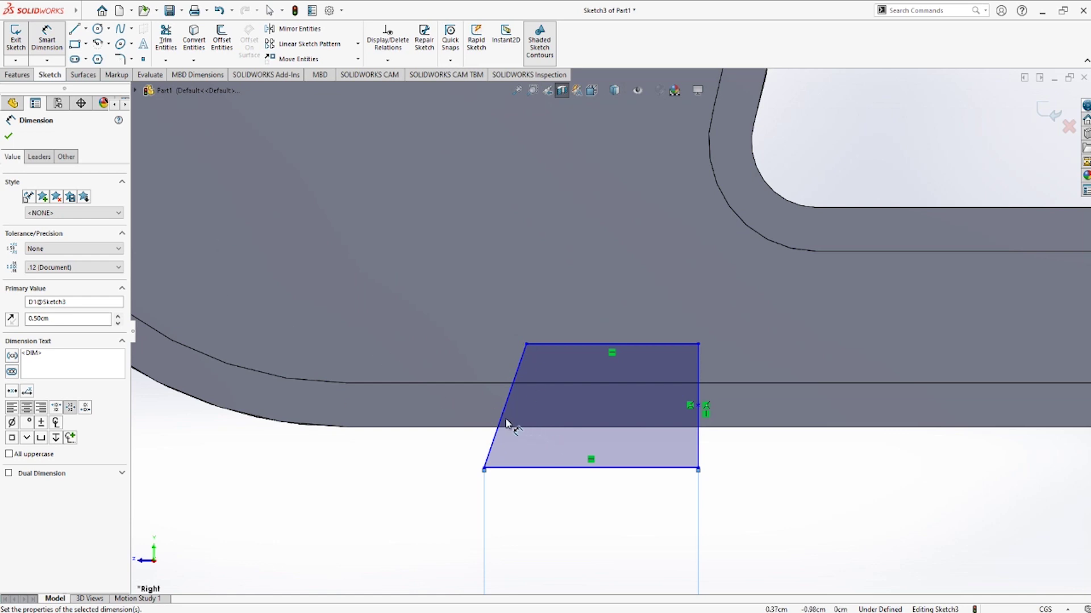
- Add an angle dimension on the slanted side at 70°, then change it to 60°
click(493, 446)
click(532, 468)
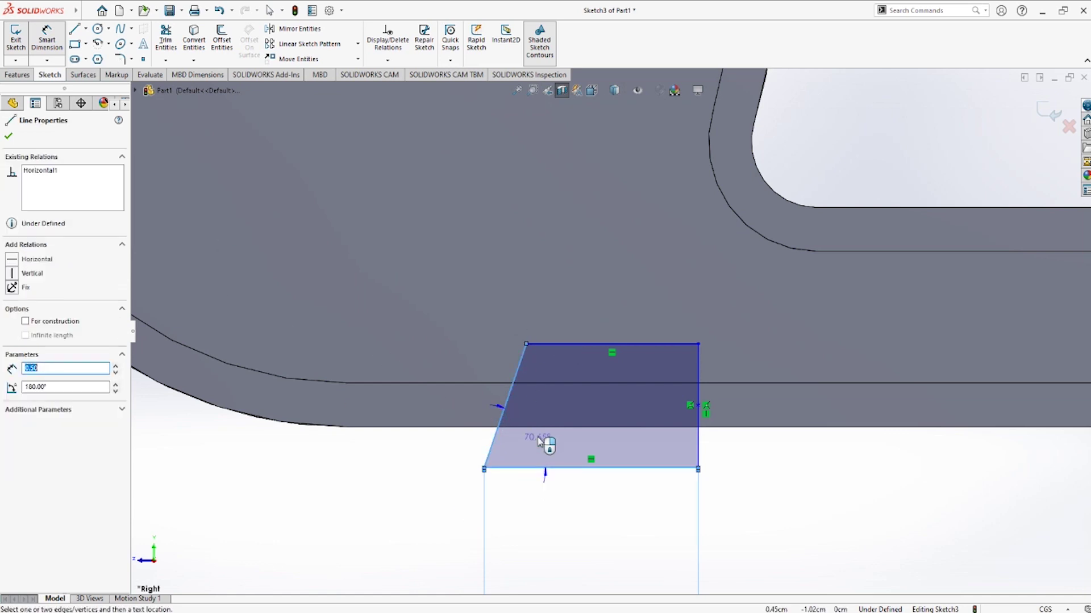
click(537, 437)
text(70)
key(Return)
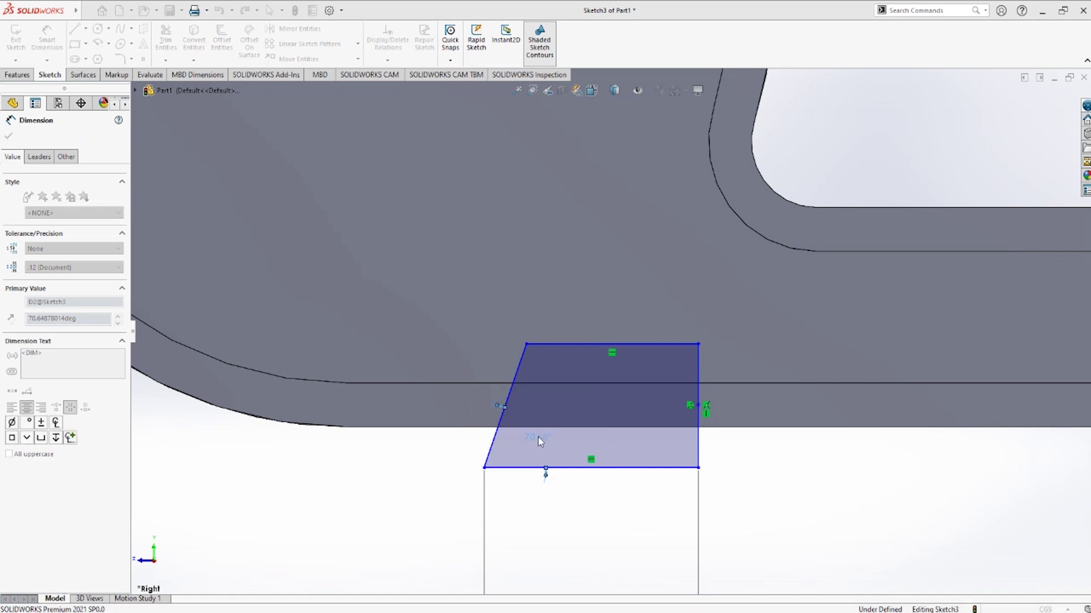
scroll(532, 457, up, 3)
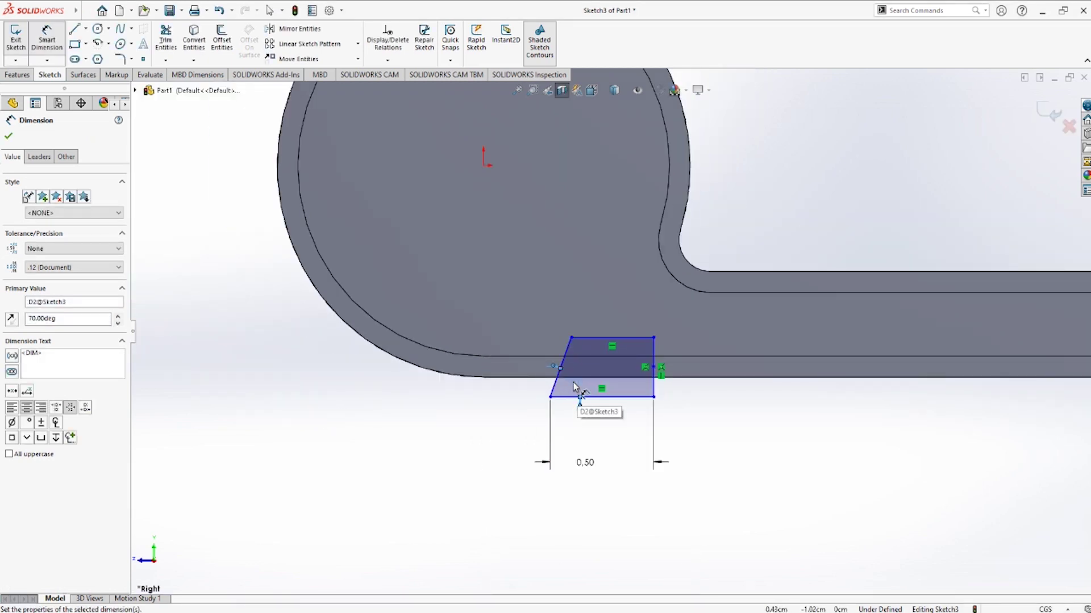
double_click(574, 387)
text(60)
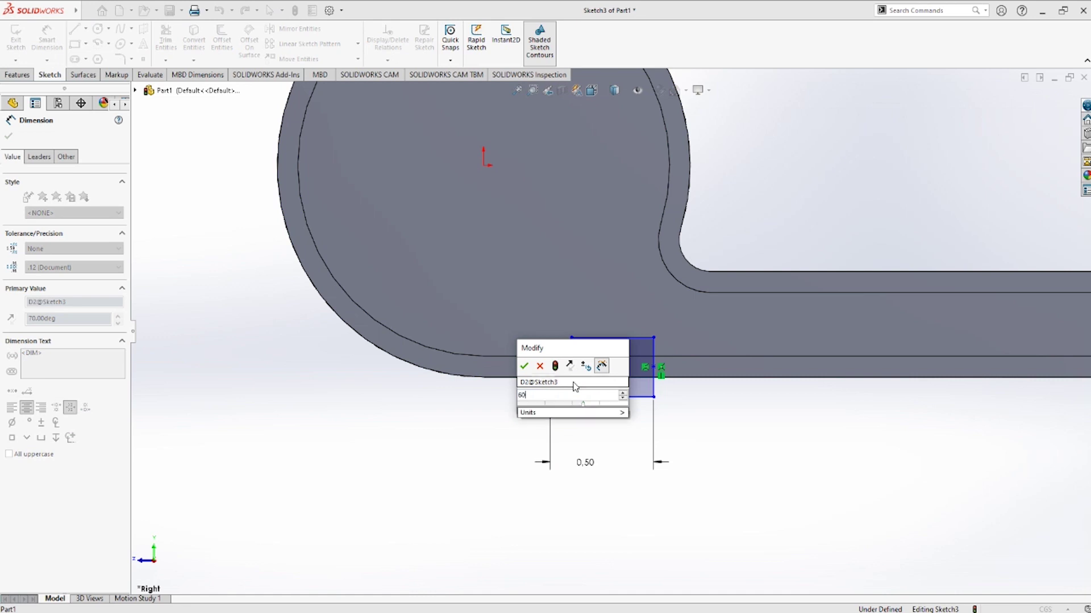
key(Return)
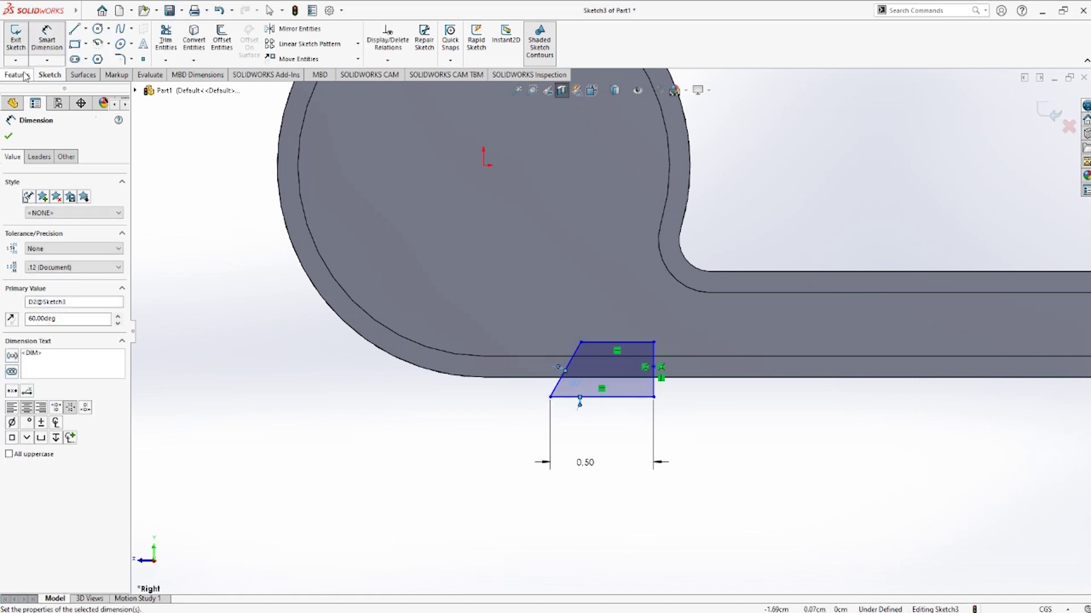
click(8, 137)
scroll(527, 329, up, 2)
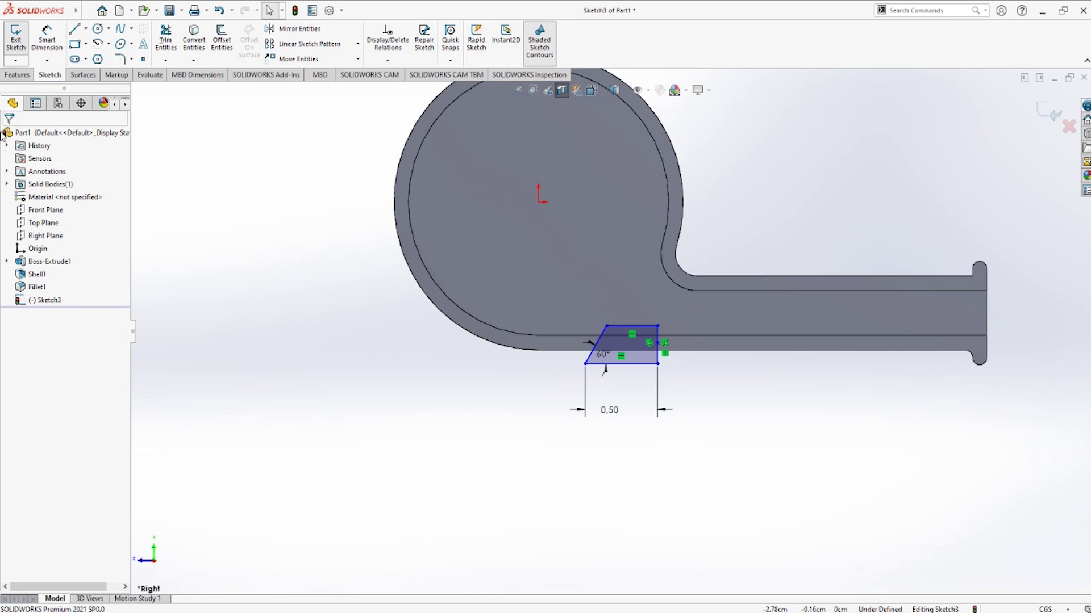
- Create a 1.90 cm mid-plane extruded cut from Sketch3
click(15, 76)
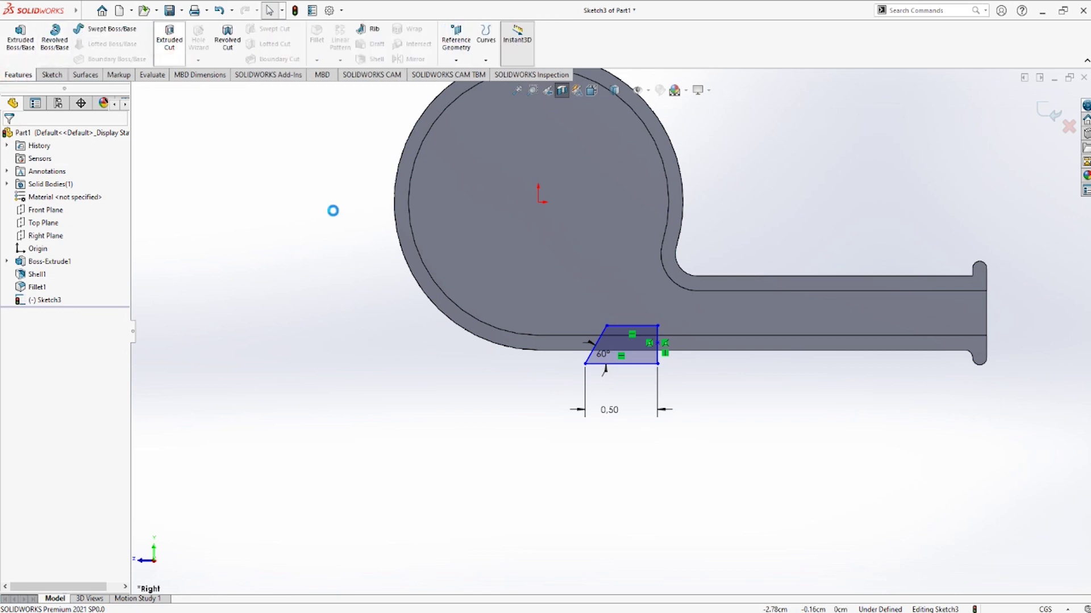
key(f)
click(169, 37)
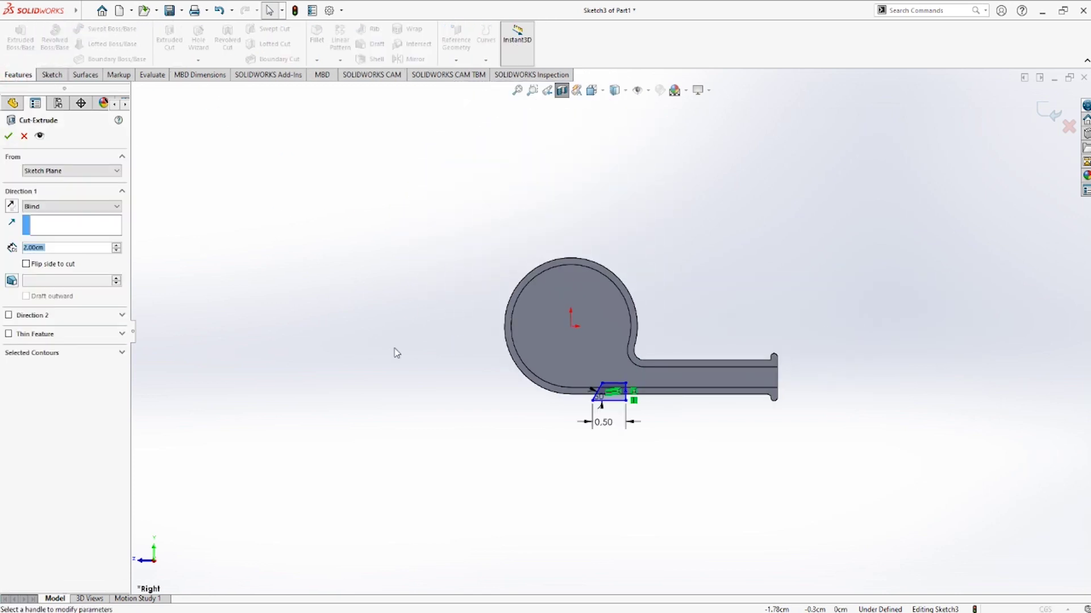
click(110, 209)
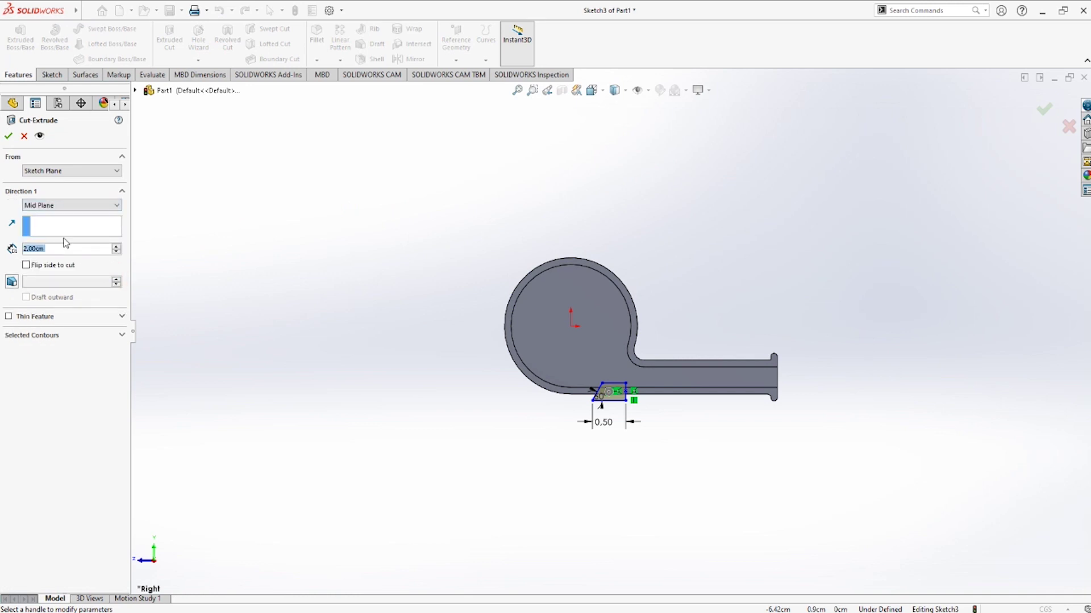
text(199)
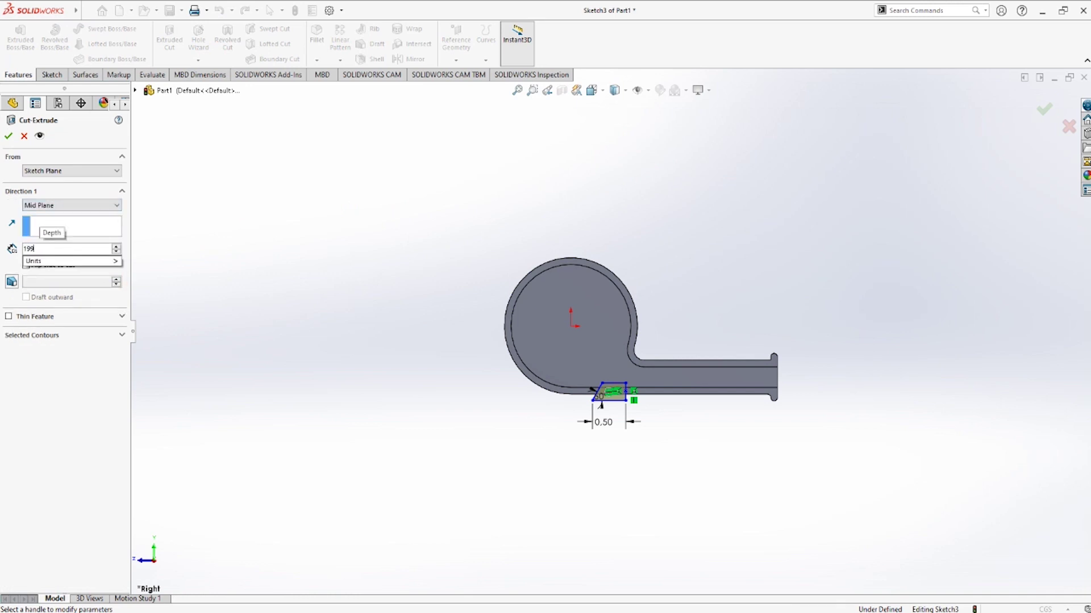
text(.9)
key(Return)
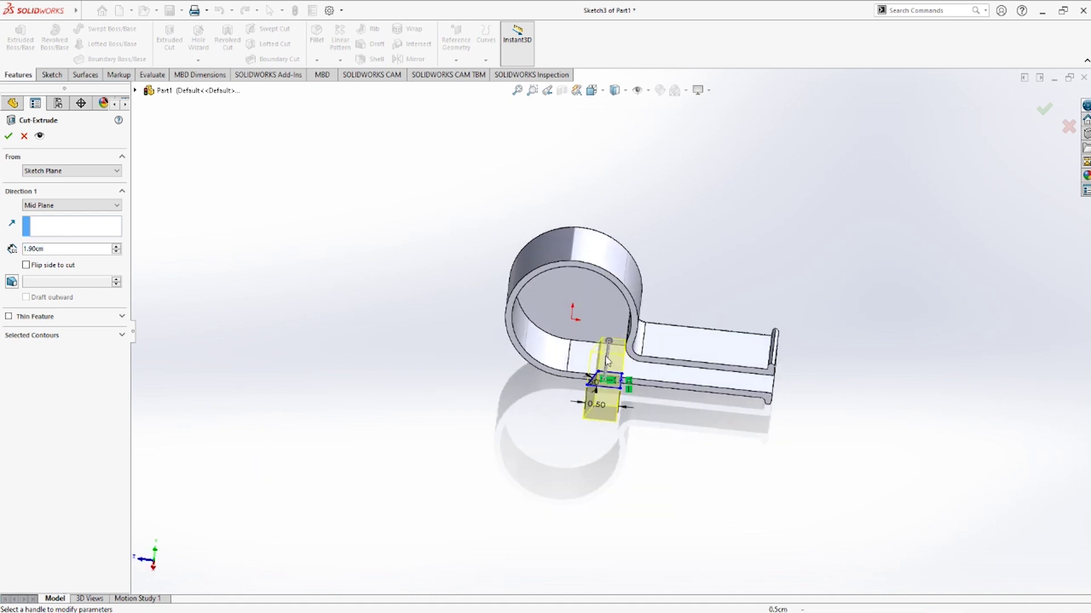
scroll(607, 360, down, 5)
scroll(607, 357, down, 3)
middle_drag(608, 357, 195, 303)
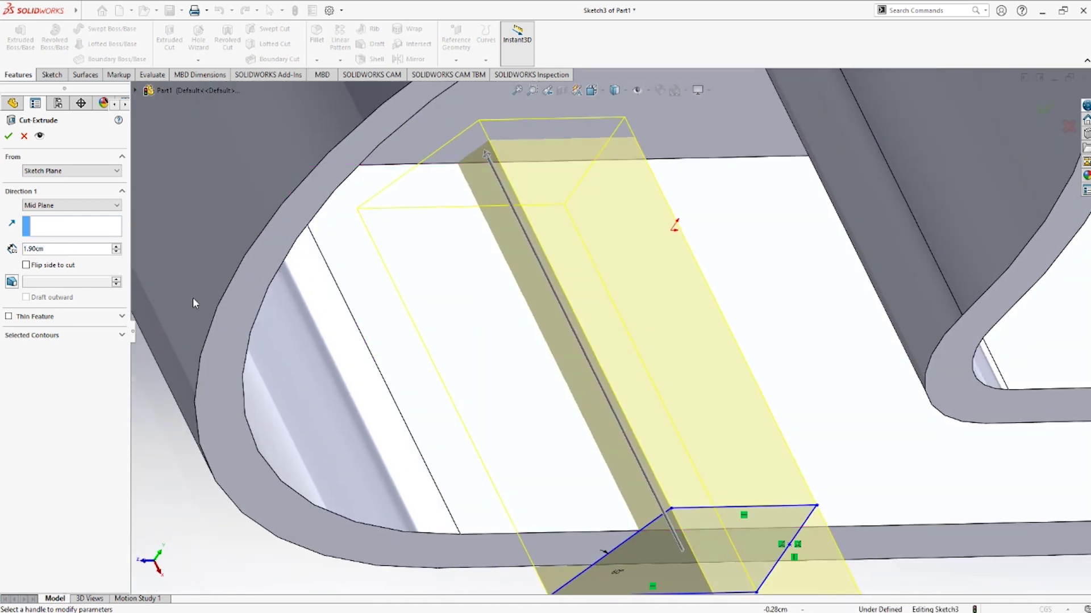
key(Return)
- Delete the unwanted Cut-Extrude1 feature
mouse_move(429, 263)
middle_down()
mouse_move(499, 237)
mouse_move(423, 130)
middle_up()
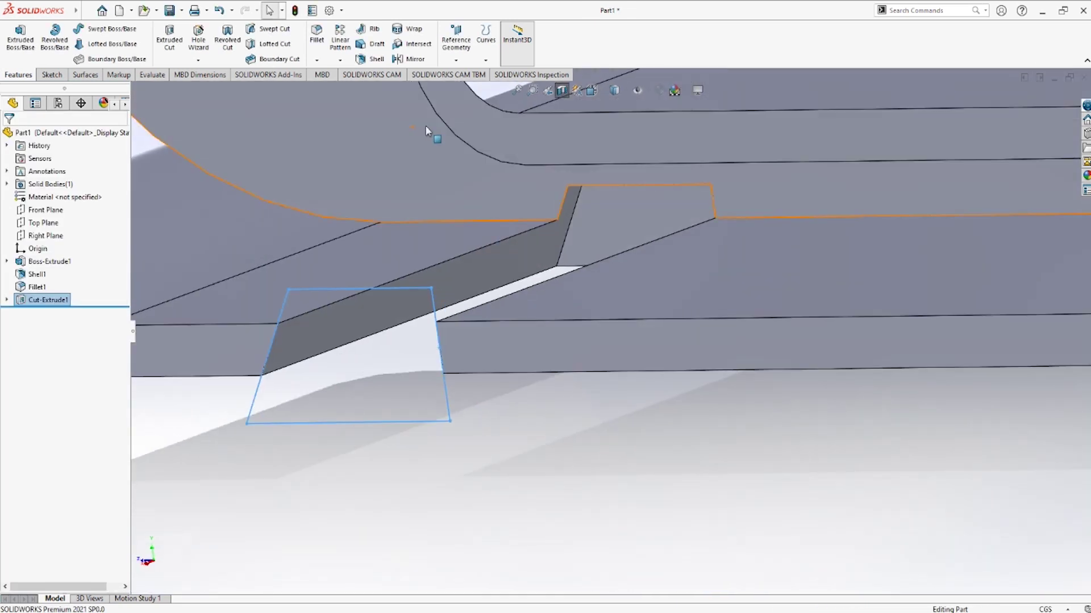
key(Delete)
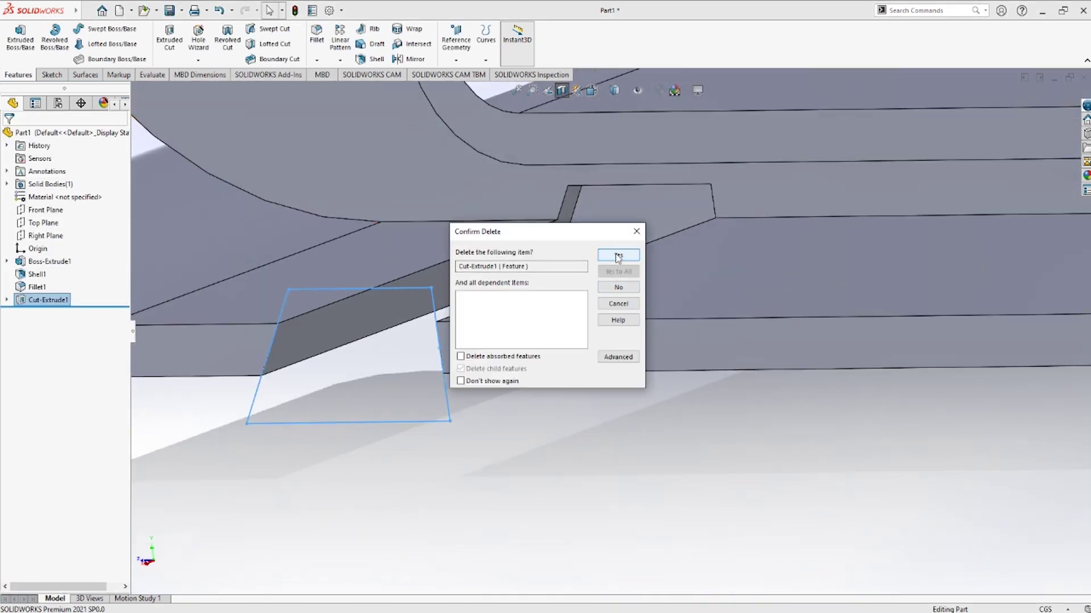
click(616, 256)
- Start an extruded cut from the trapezoid sketch with a 1.80 cm depth
click(540, 382)
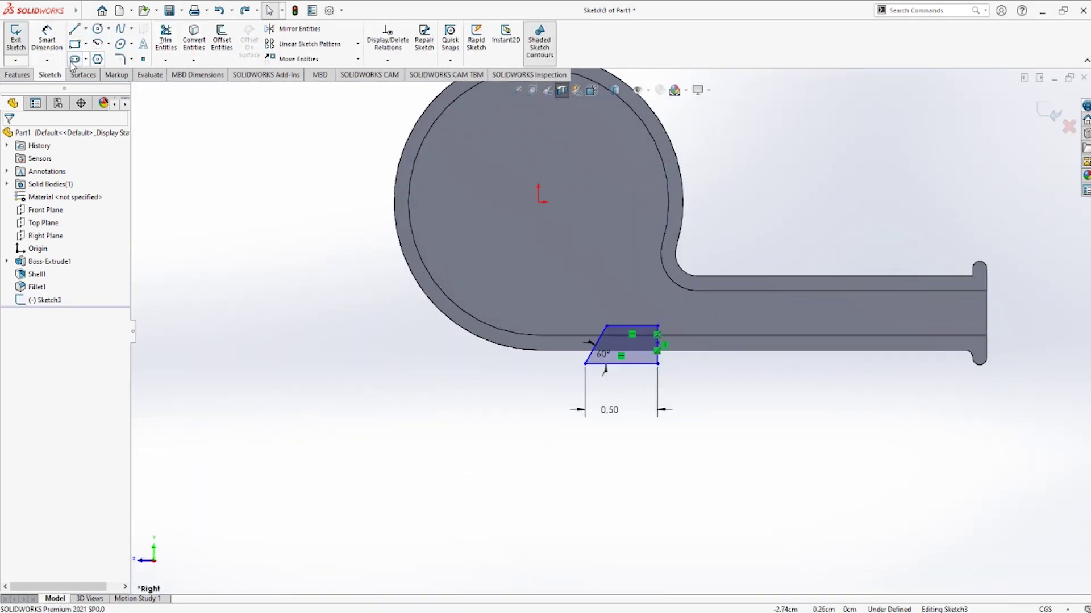
click(18, 75)
click(173, 35)
text(1.8)
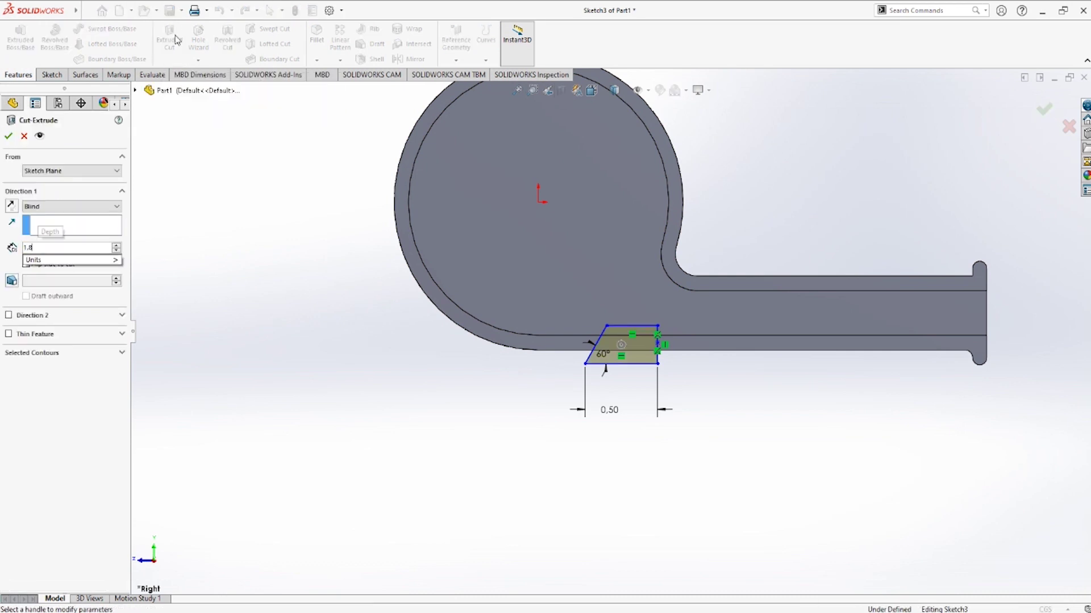
key(Return)
middle_drag(434, 231, 398, 272)
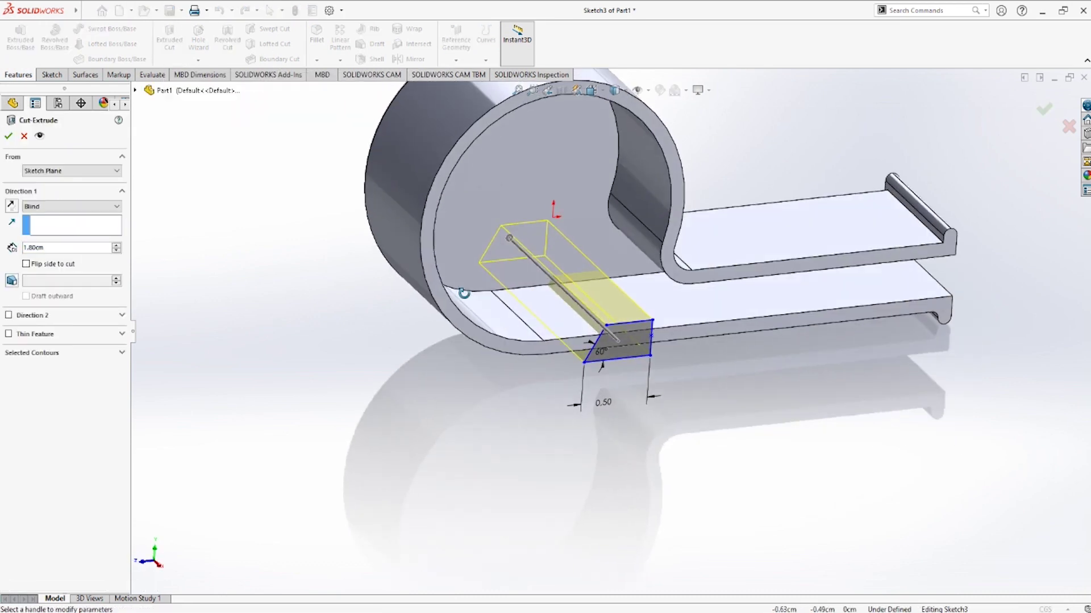
scroll(574, 316, down, 3)
scroll(575, 316, down, 2)
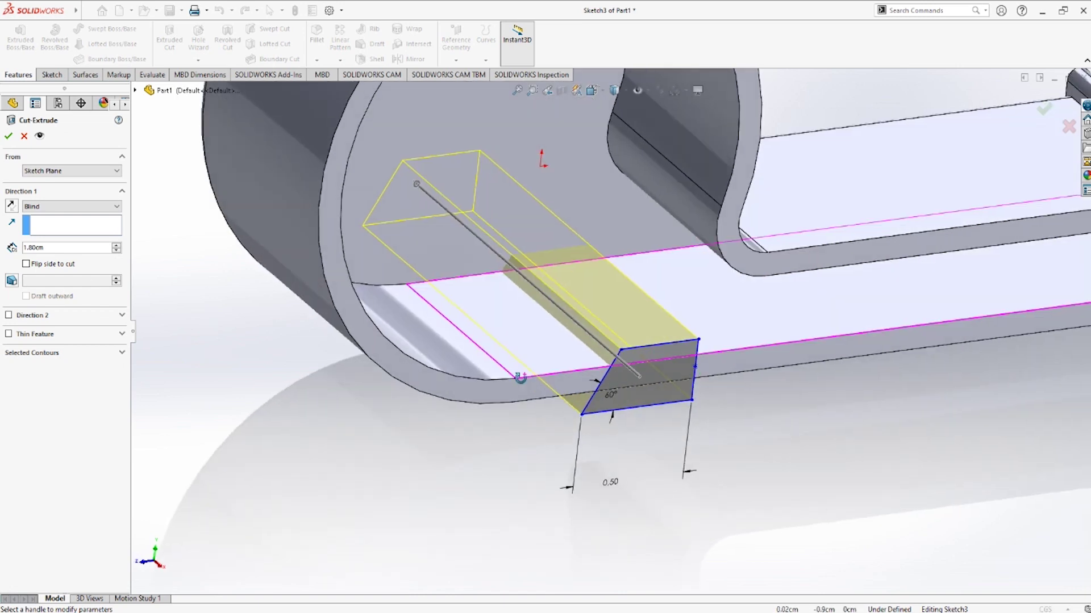
- Set the cut's end condition to Mid Plane and apply Cut-Extrude2
click(47, 208)
click(68, 285)
click(76, 206)
click(66, 281)
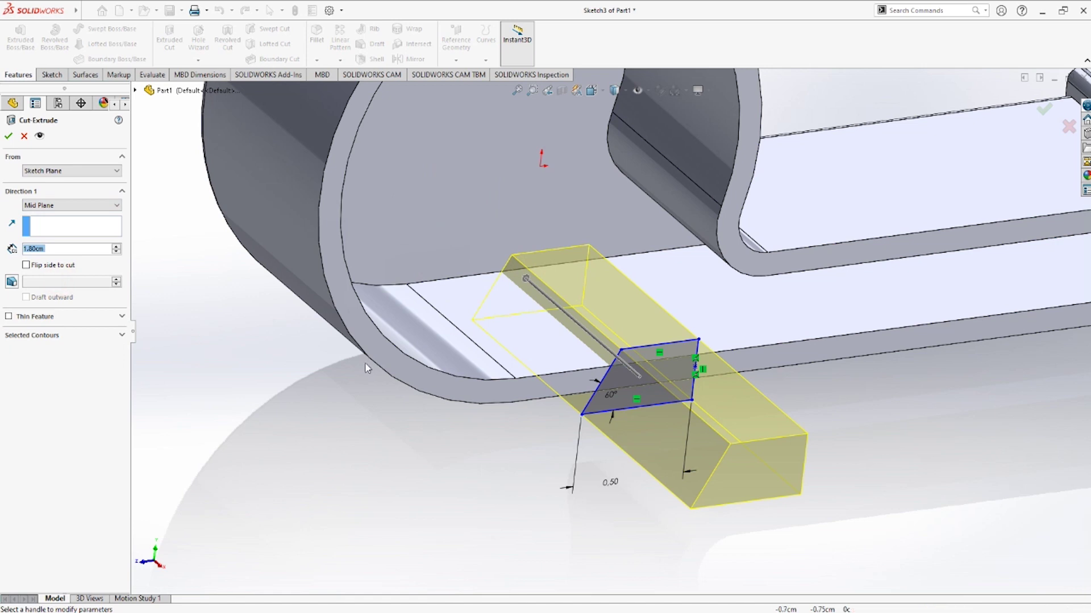
middle_drag(511, 377, 390, 393)
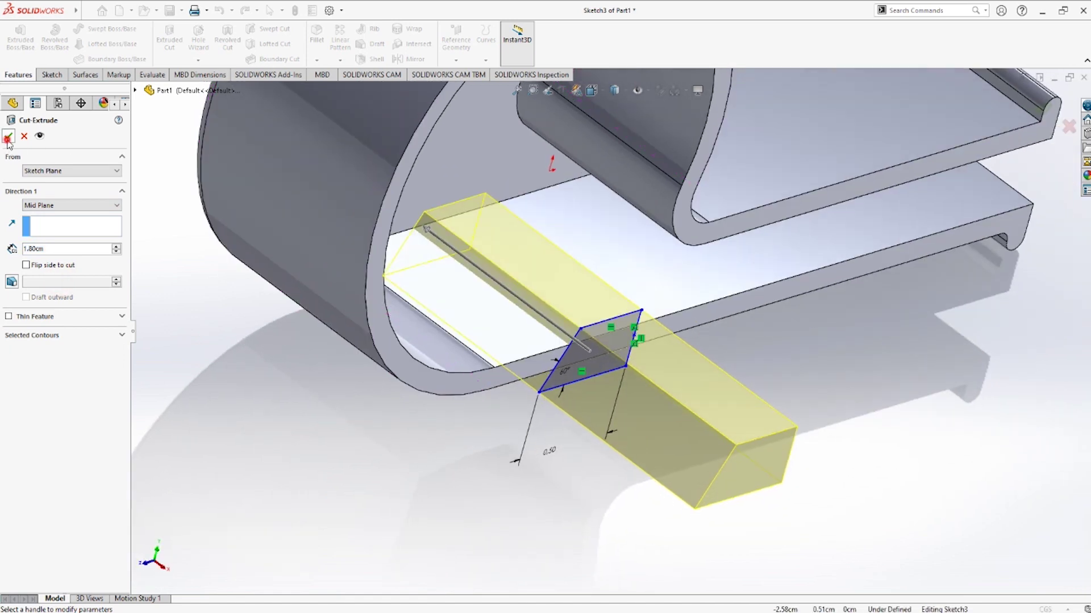
click(8, 138)
scroll(397, 239, down, 3)
scroll(459, 250, up, 2)
mouse_move(459, 250)
middle_down()
mouse_move(480, 239)
mouse_move(365, 203)
mouse_move(418, 127)
mouse_move(540, 131)
mouse_move(592, 273)
mouse_move(493, 294)
mouse_move(463, 321)
mouse_move(495, 358)
mouse_move(796, 348)
middle_up()
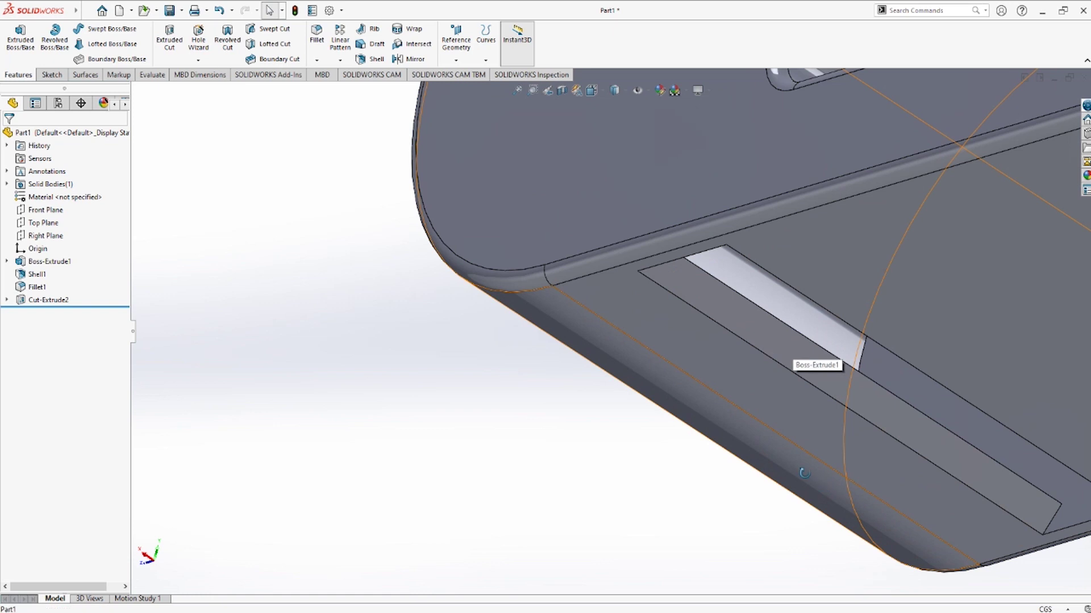
scroll(804, 473, up, 3)
scroll(754, 511, up, 3)
key(ctrl+1)
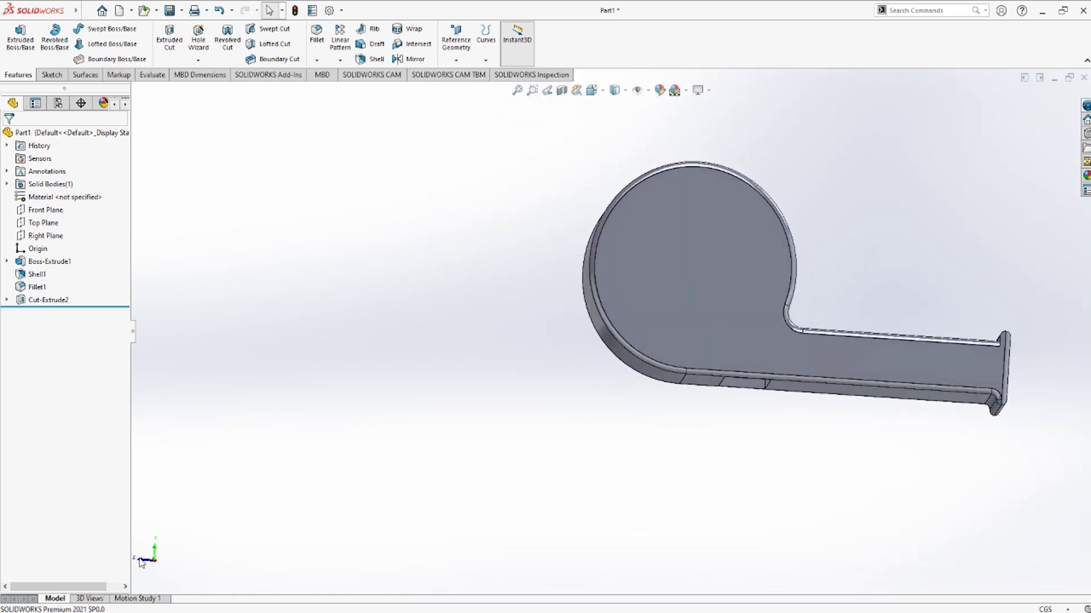
click(154, 559)
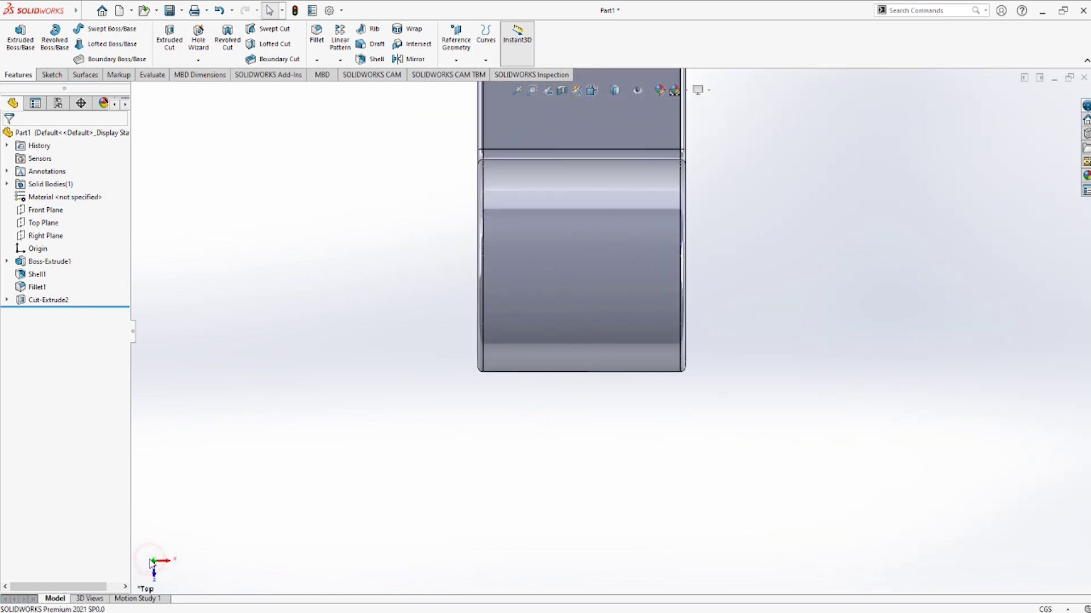
click(154, 556)
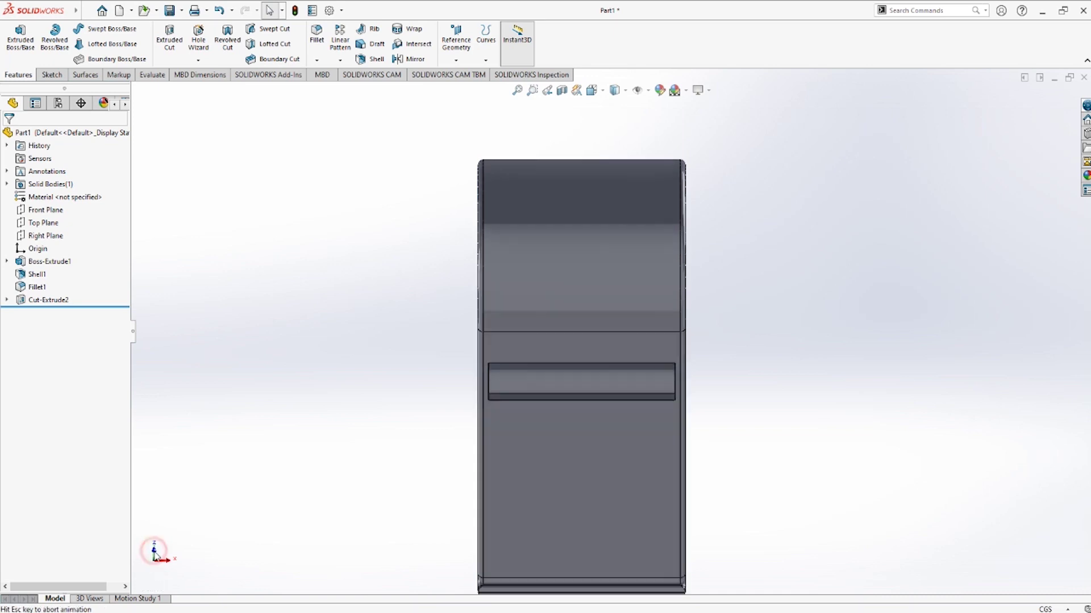
click(172, 561)
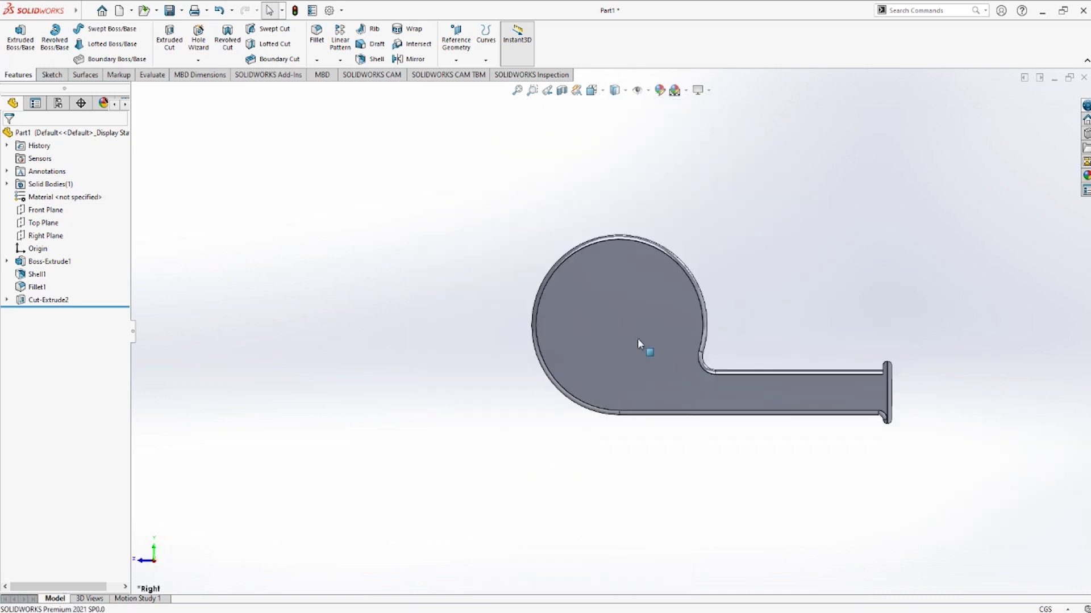
click(615, 357)
click(811, 562)
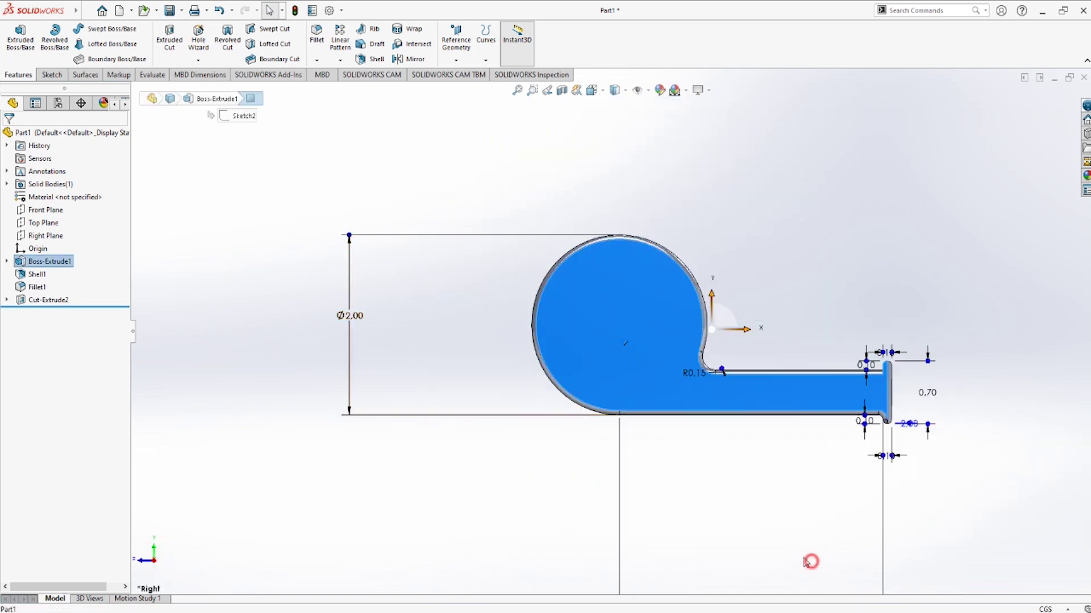
click(653, 321)
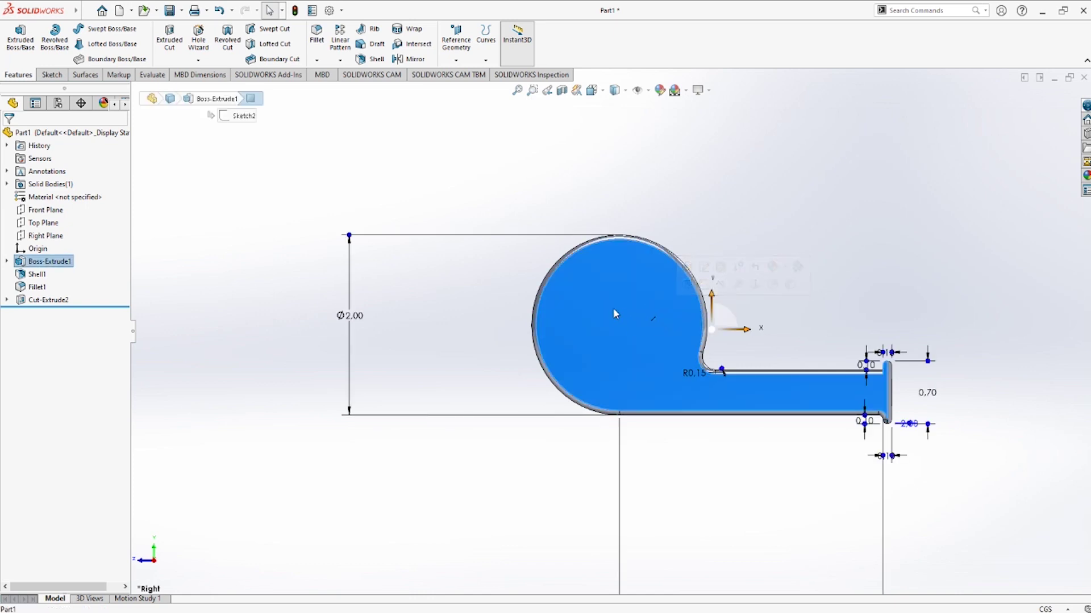
- Sketch a circle of about 0.76 radius centred on the origin of the side face
click(53, 75)
click(16, 35)
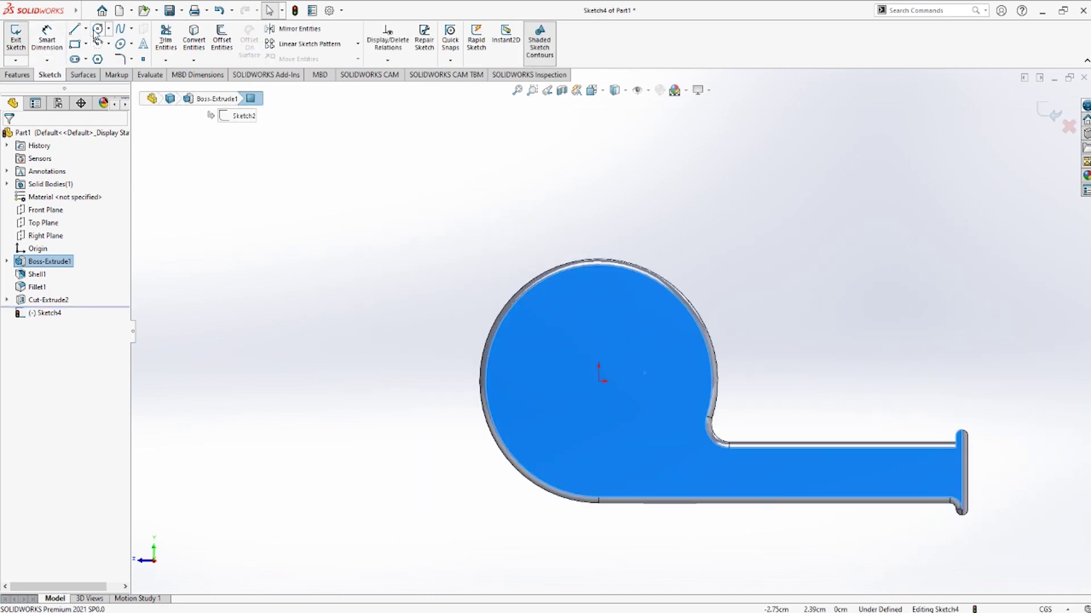
click(96, 30)
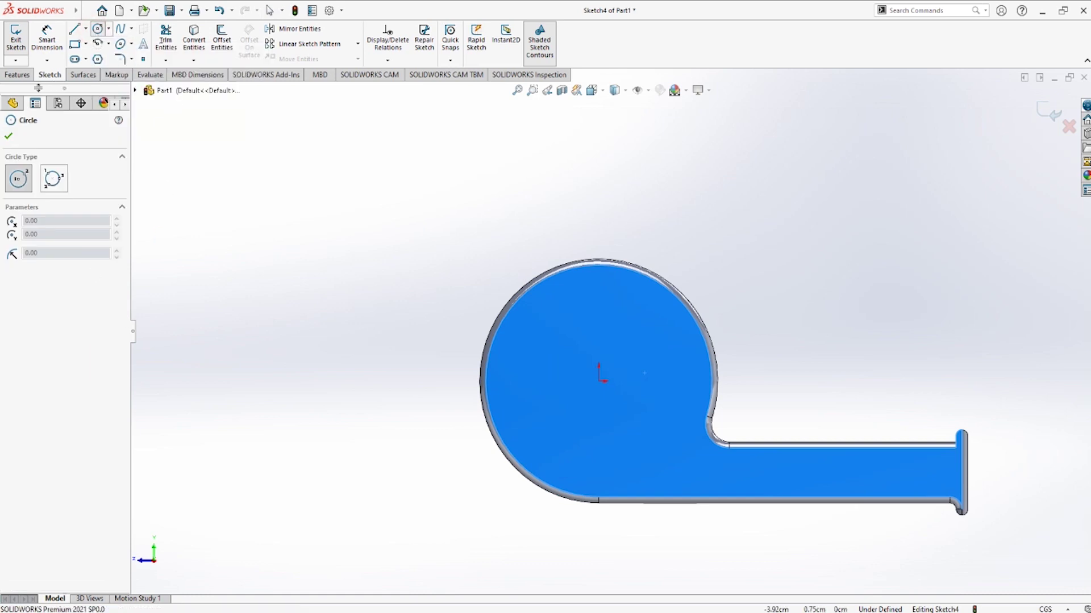
click(99, 31)
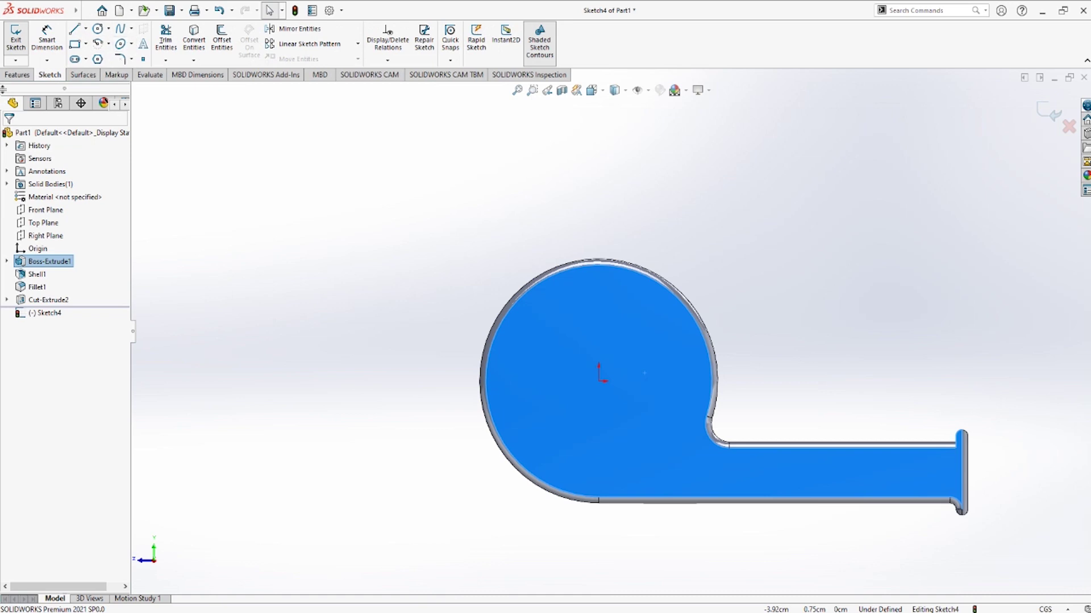
click(98, 29)
click(599, 381)
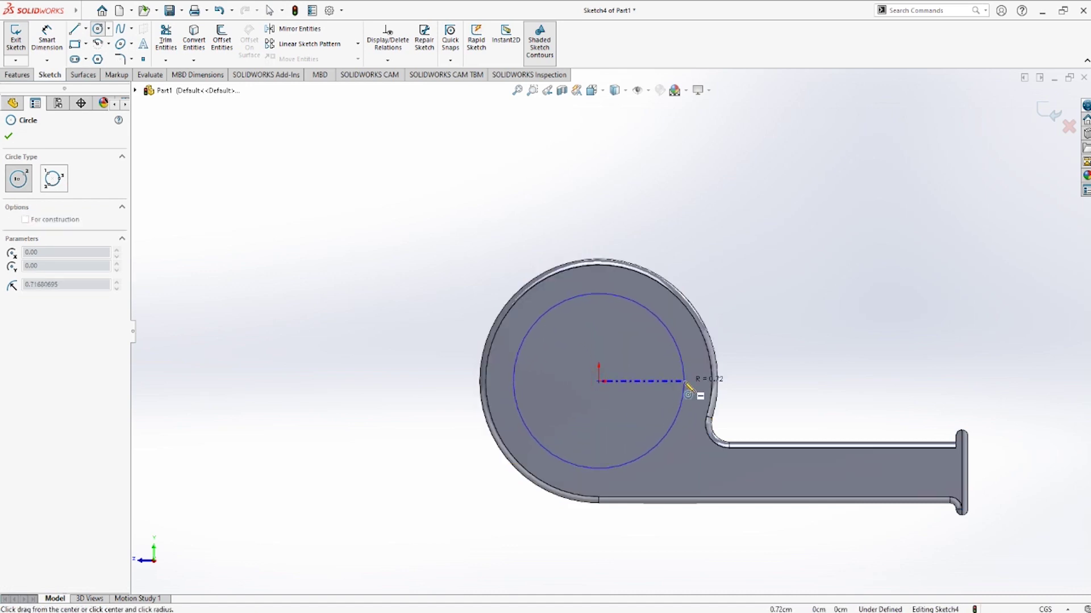
click(689, 381)
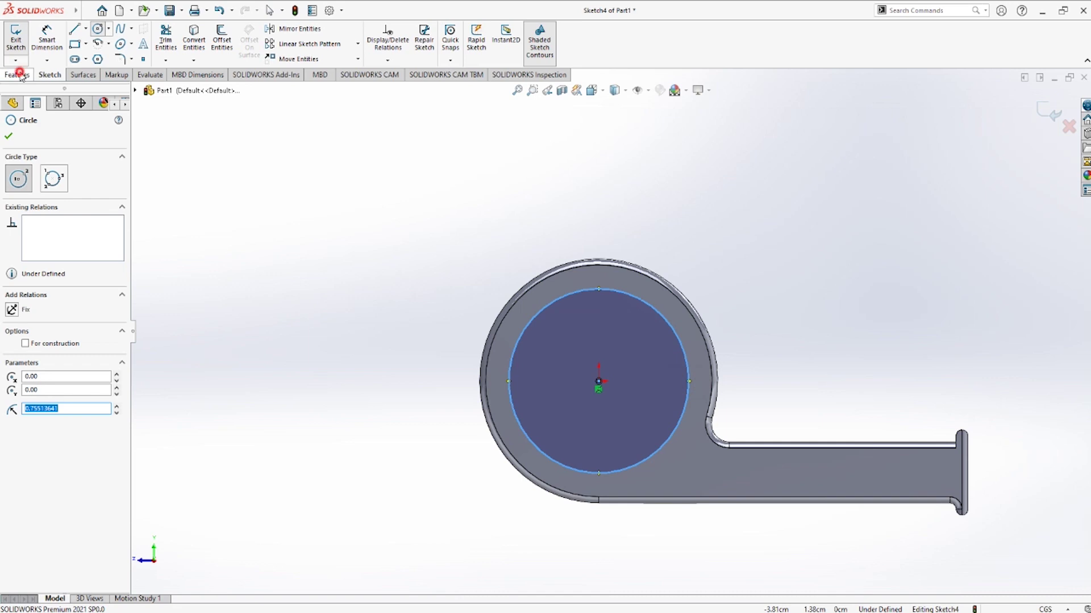
- Cut the circle 0.05 cm deep into the face, correcting from 0.5 cm
click(18, 74)
click(170, 40)
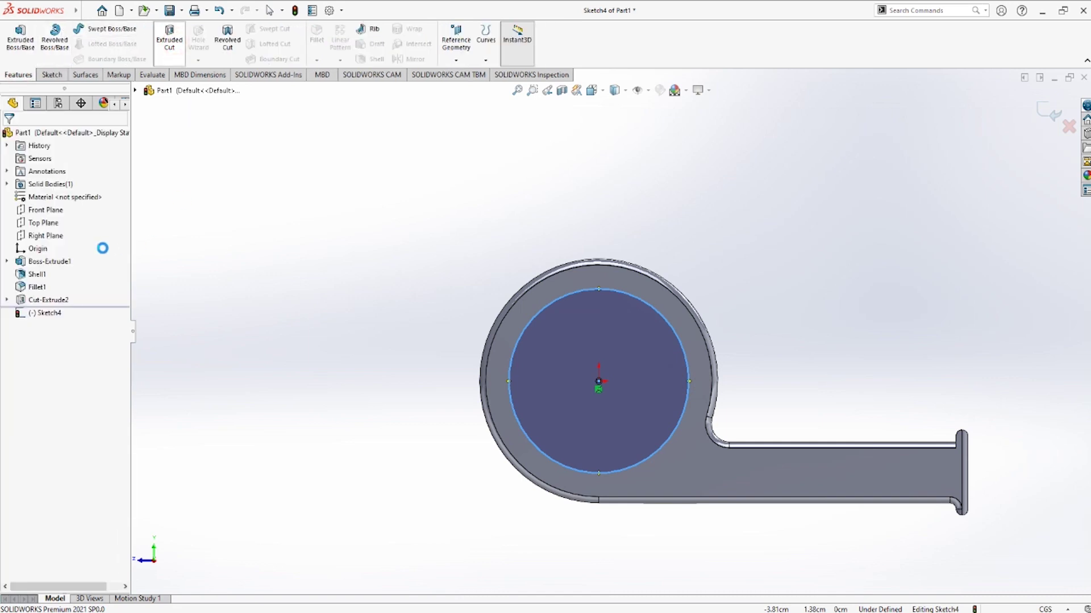
text(0.5)
key(Return)
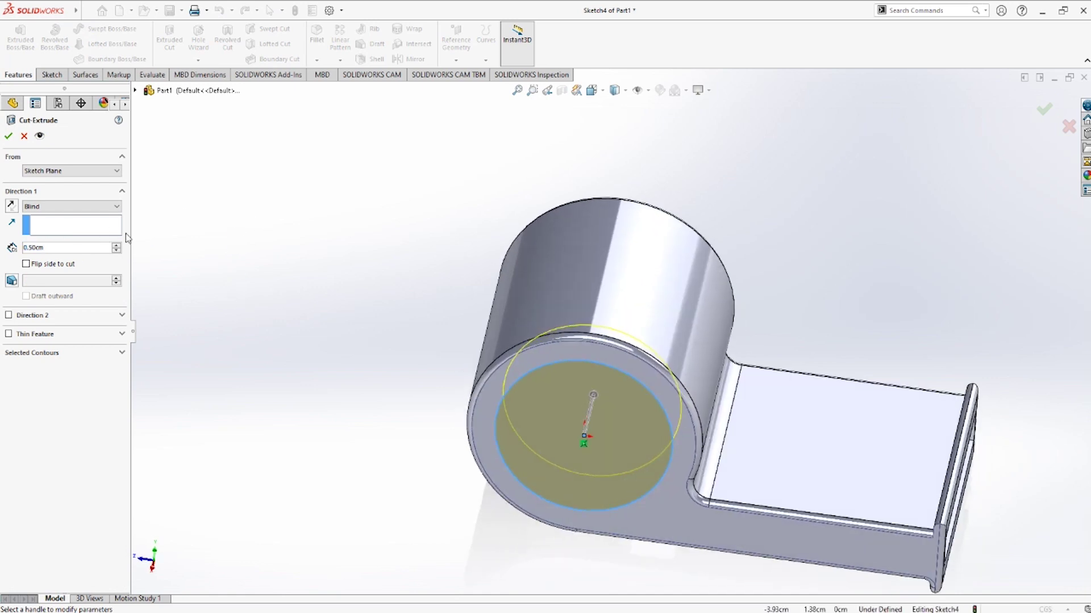
double_click(71, 249)
text(0)
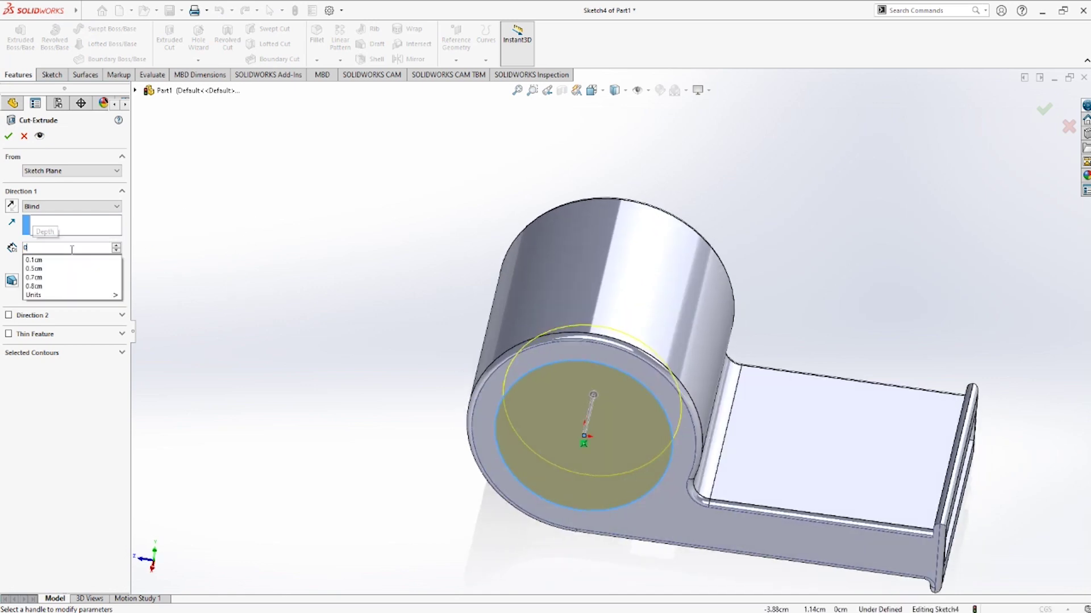
text(.05cm)
click(8, 136)
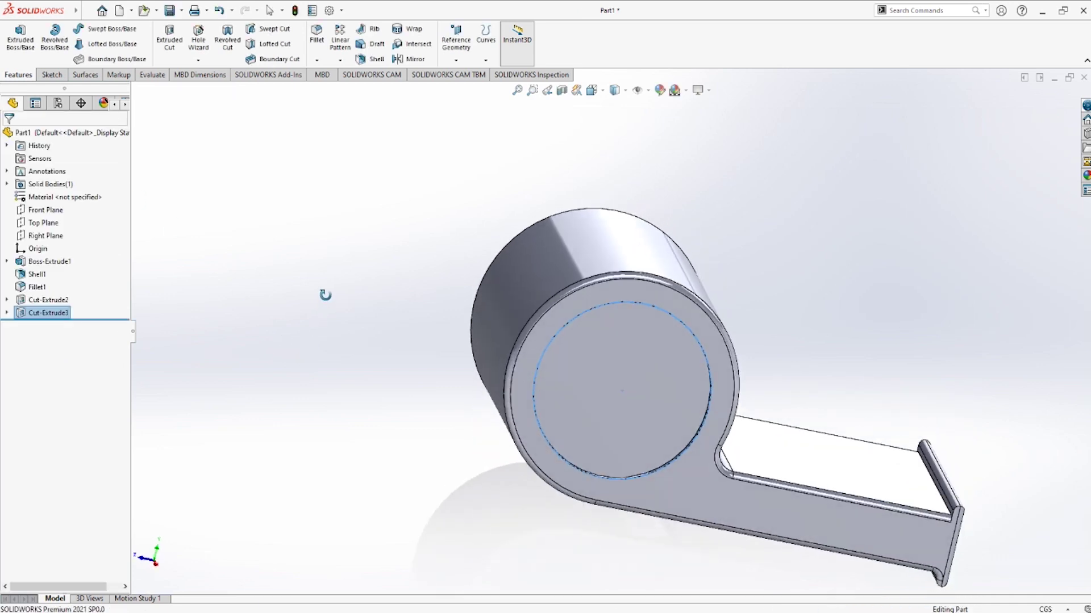
click(622, 409)
- Sketch a roughly 0.51 radius construction circle centred on the origin of the recessed face
click(675, 378)
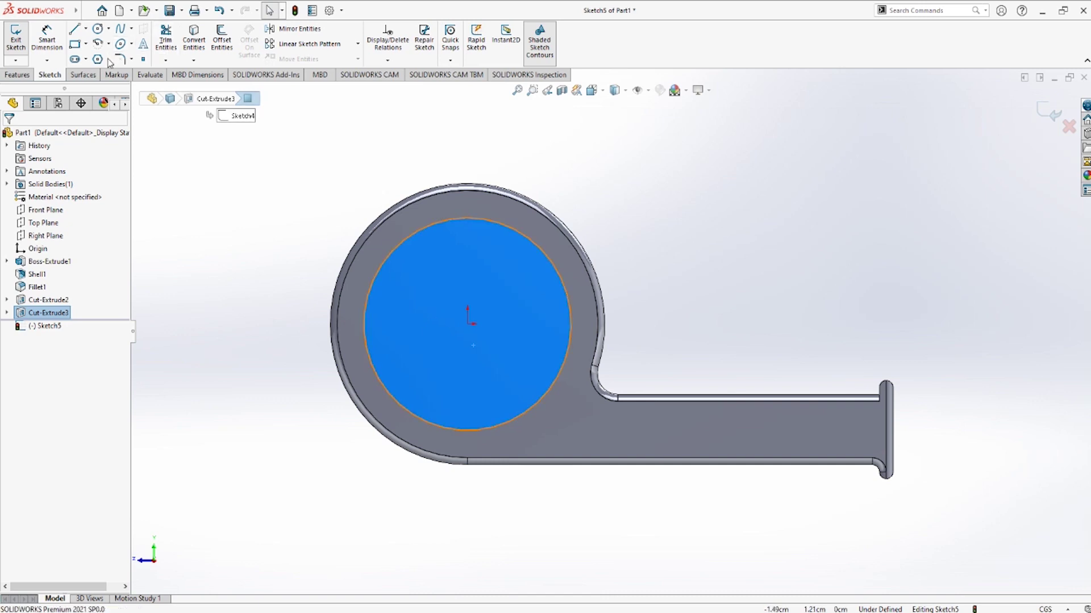
click(98, 29)
click(471, 324)
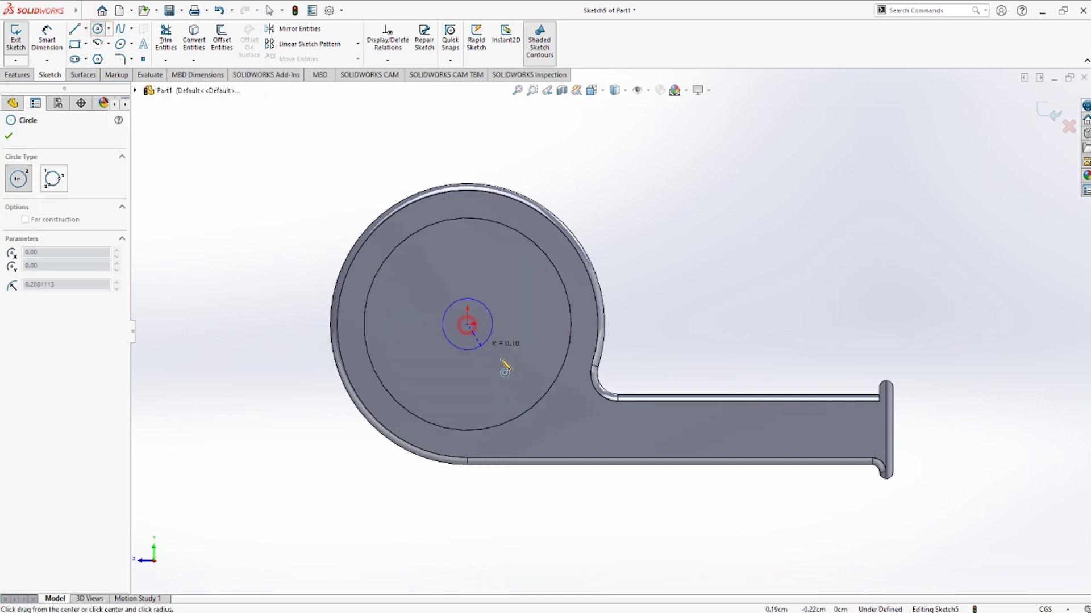
click(538, 326)
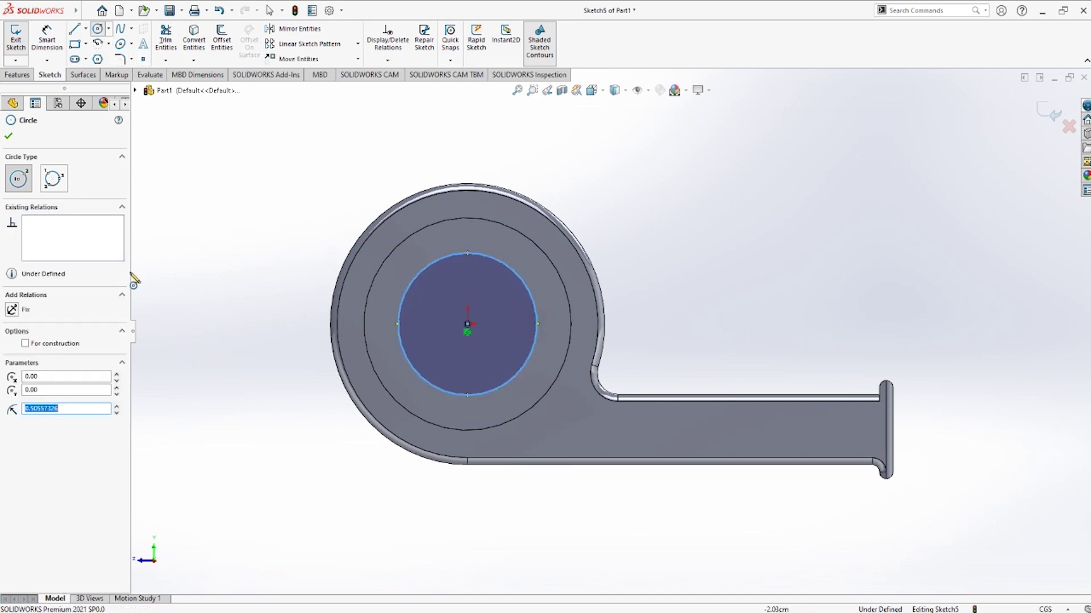
click(67, 350)
click(9, 135)
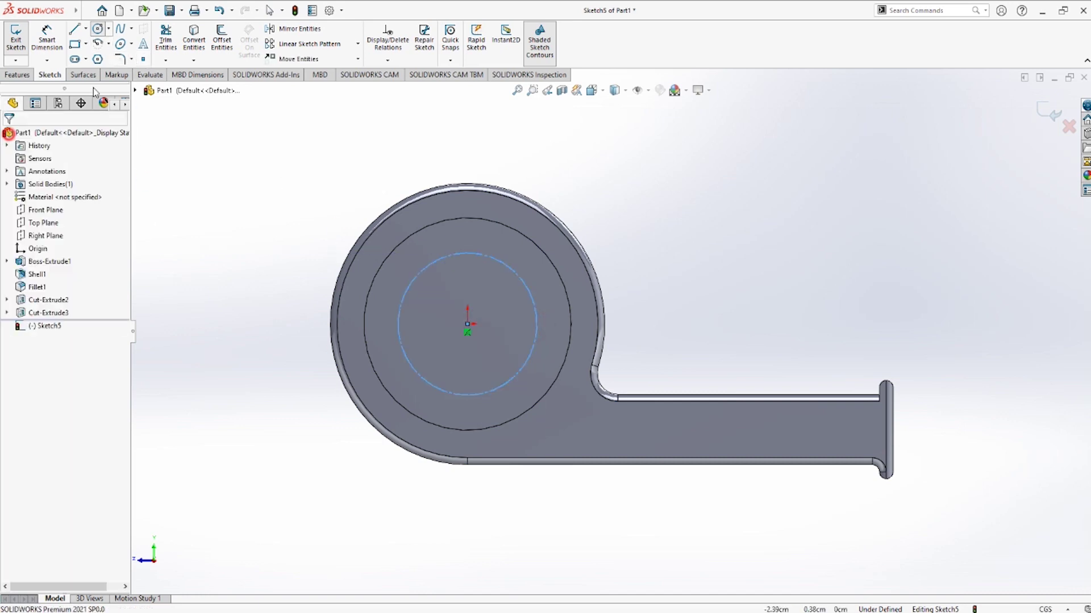
- Add sketch text along the construction circle reading 'GCAD'
click(412, 283)
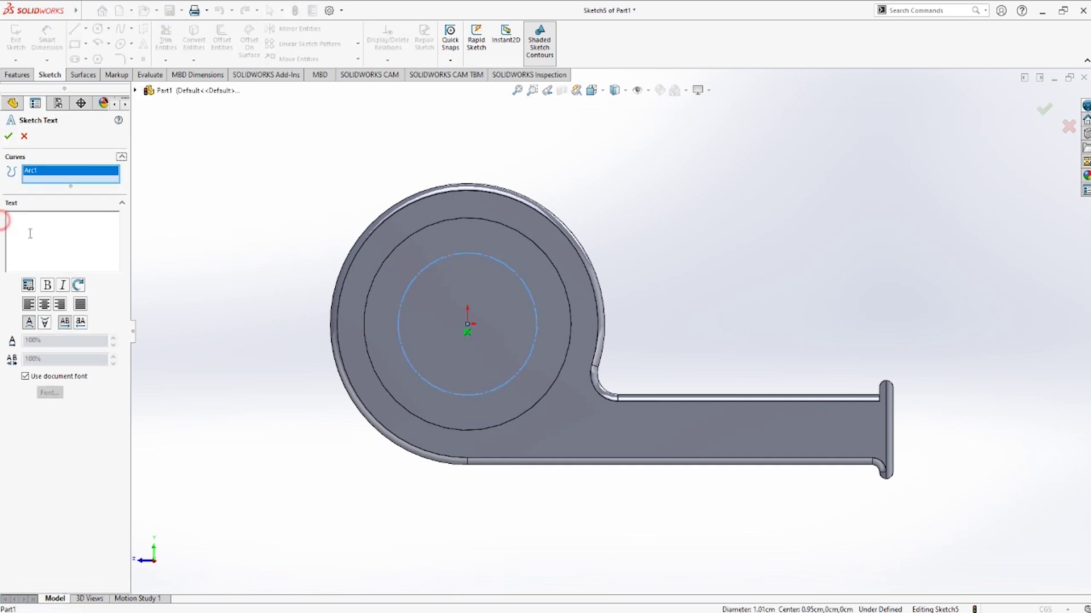
text(GA)
key(BackSpace)
key(BackSpace)
text(G)
key(BackSpace)
text(CAD)
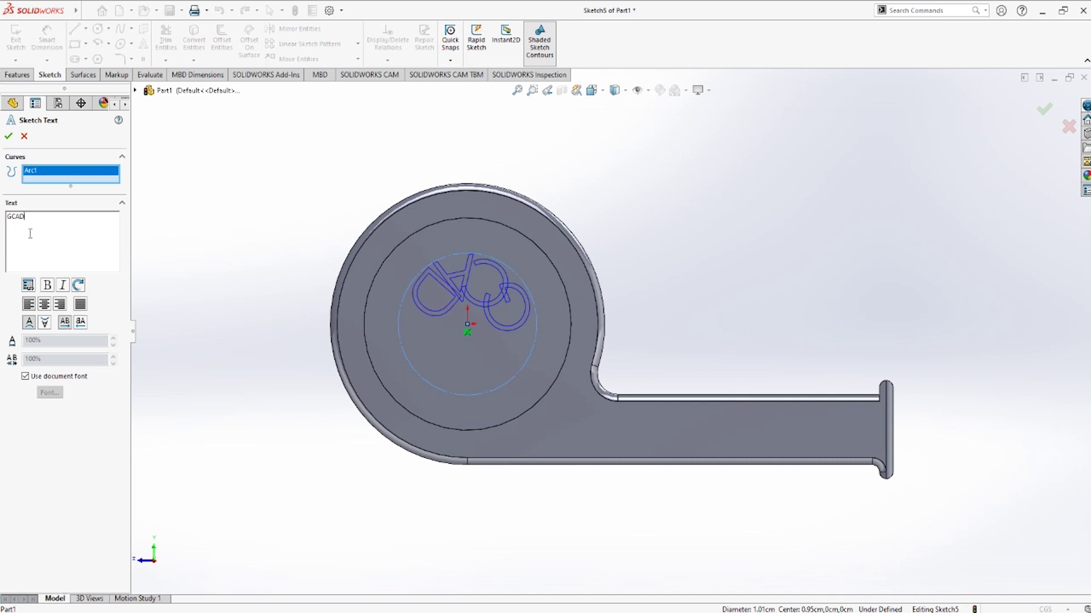
- Set the text font to Poppins with a point height, and place it outside the circle
click(41, 378)
click(50, 393)
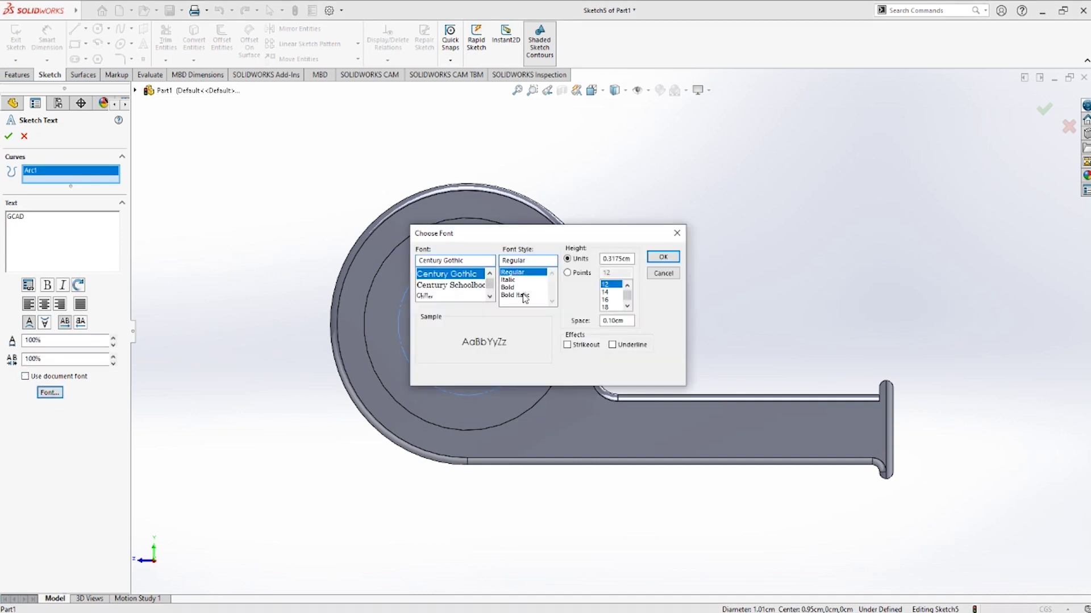
scroll(466, 284, down, 1)
drag(472, 263, 400, 265)
text(nexa)
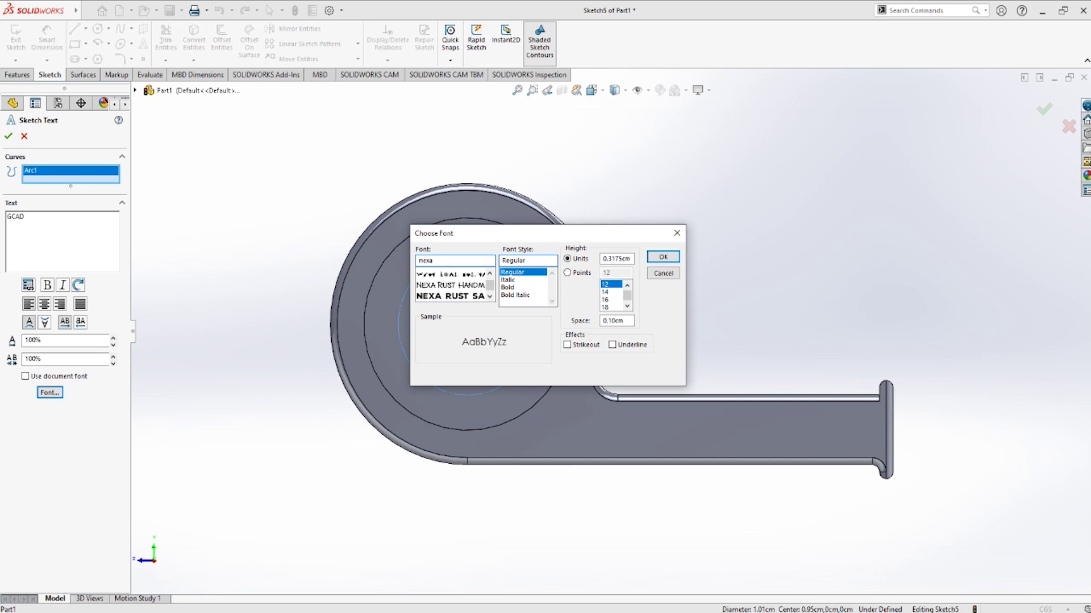
scroll(464, 294, down, 1)
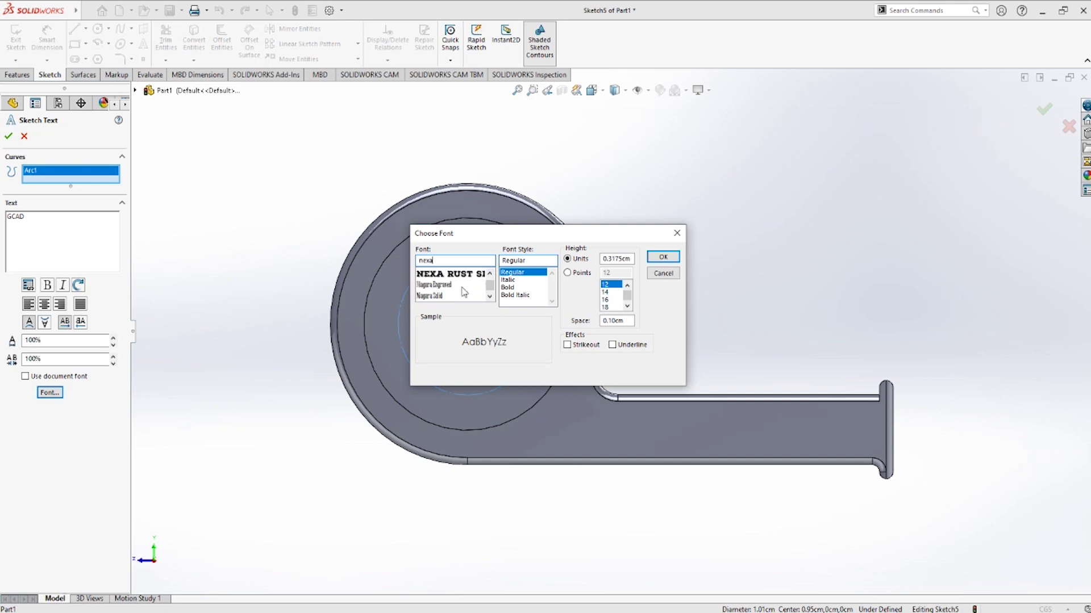
scroll(463, 294, up, 1)
click(453, 286)
click(449, 296)
scroll(448, 296, down, 2)
click(448, 286)
scroll(448, 288, up, 2)
scroll(447, 288, up, 2)
scroll(447, 287, up, 2)
scroll(448, 287, up, 3)
scroll(447, 287, up, 3)
scroll(448, 287, up, 2)
scroll(448, 288, down, 3)
scroll(448, 288, down, 3)
scroll(447, 288, down, 3)
scroll(448, 288, down, 3)
click(444, 275)
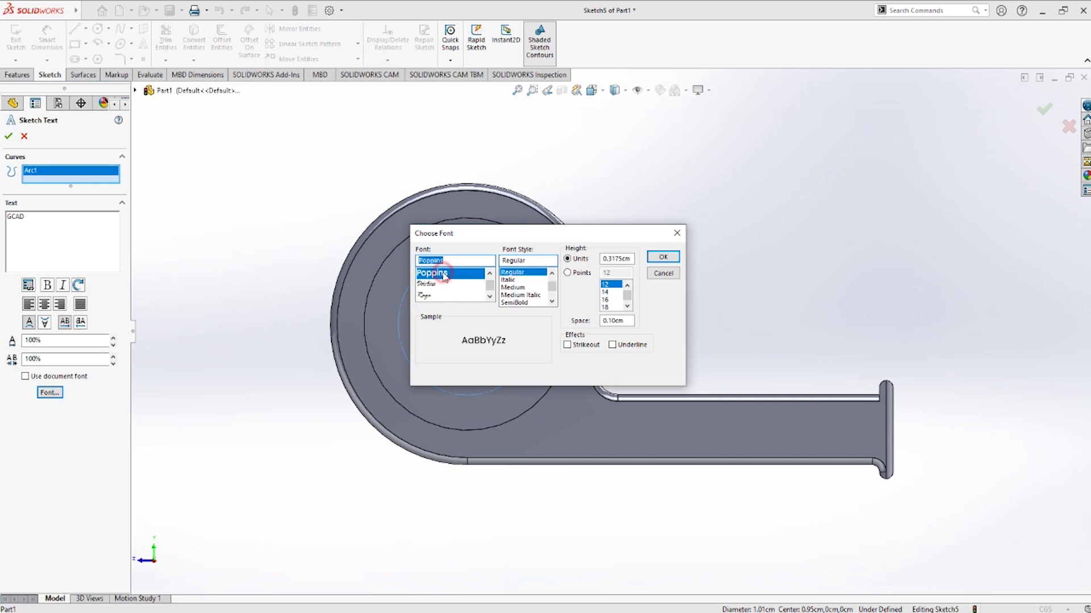
click(582, 273)
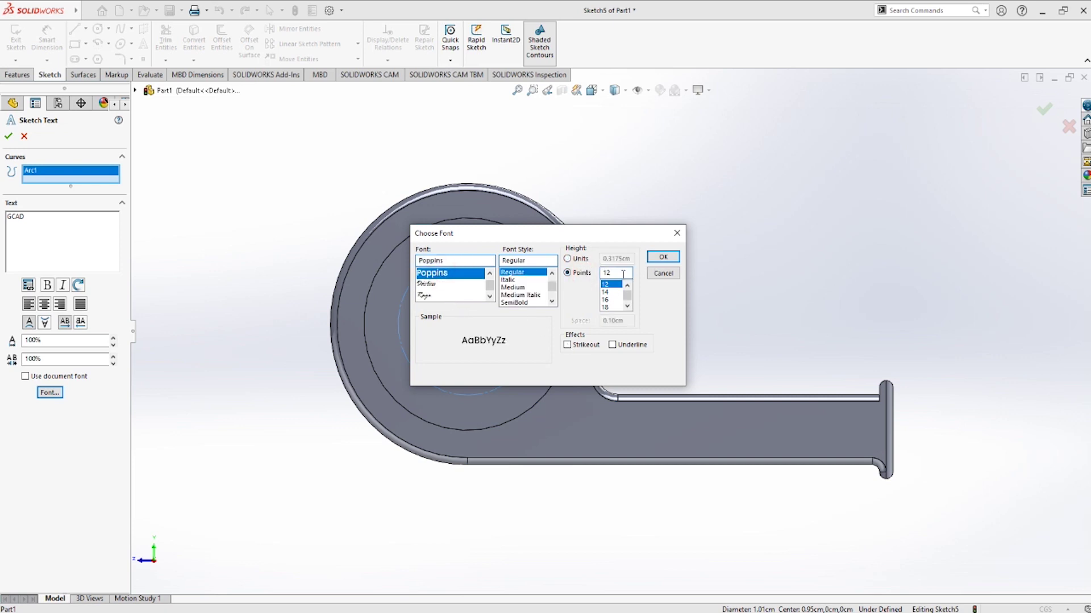
key(Return)
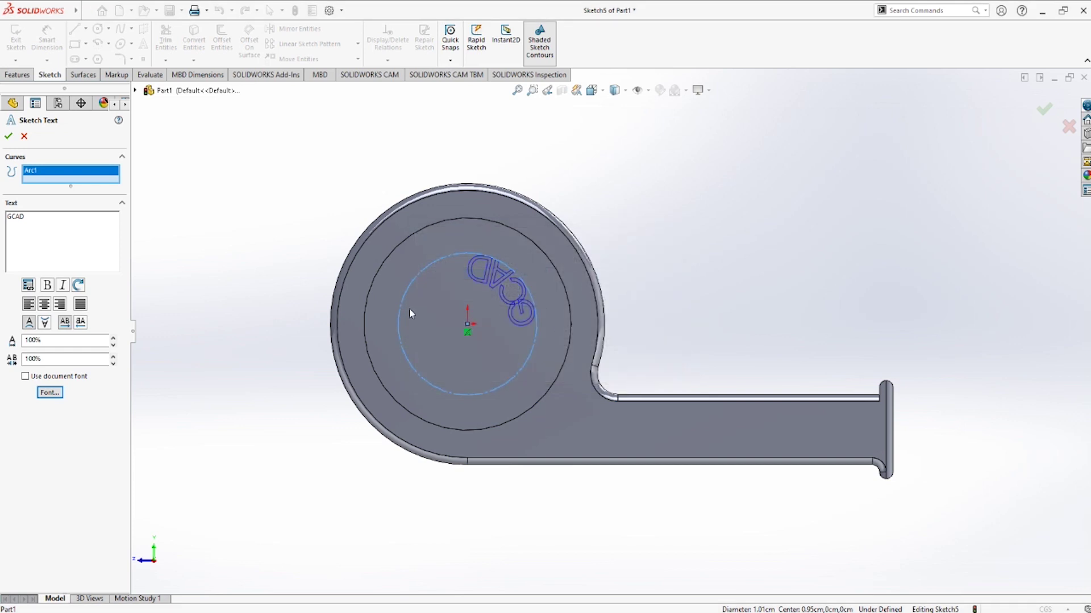
click(45, 322)
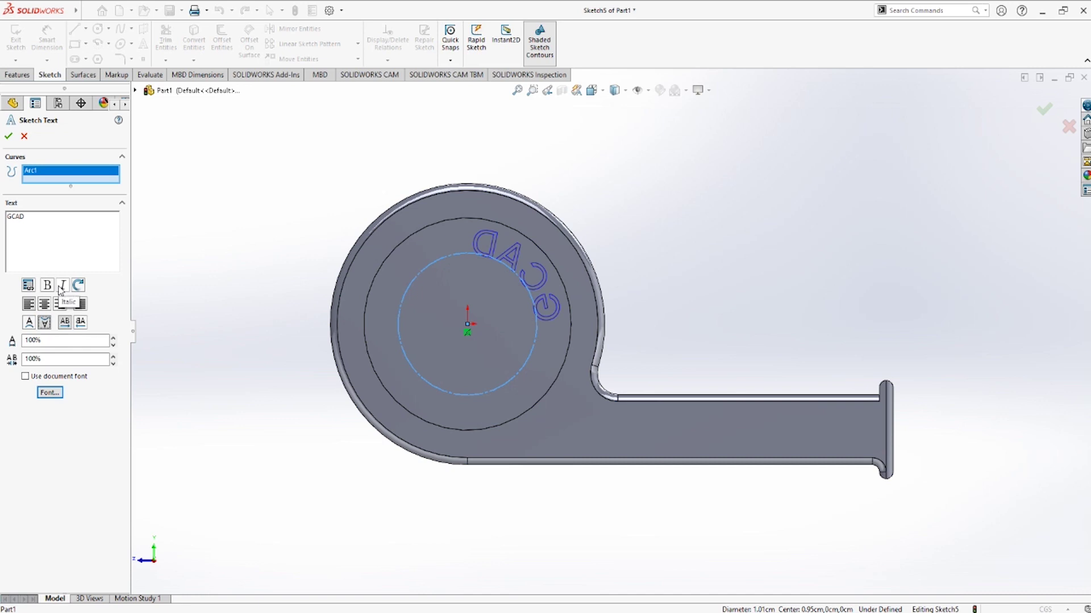
- Flip the curved text to read normally and extend it to 'GCAD Tutorial'
click(79, 324)
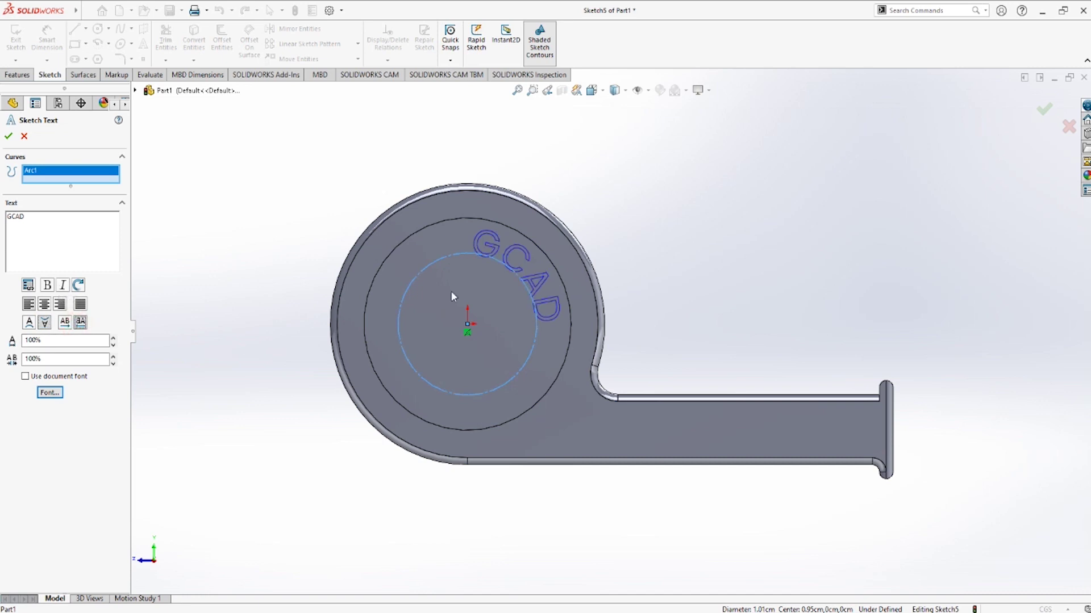
click(41, 221)
text(Tutorial)
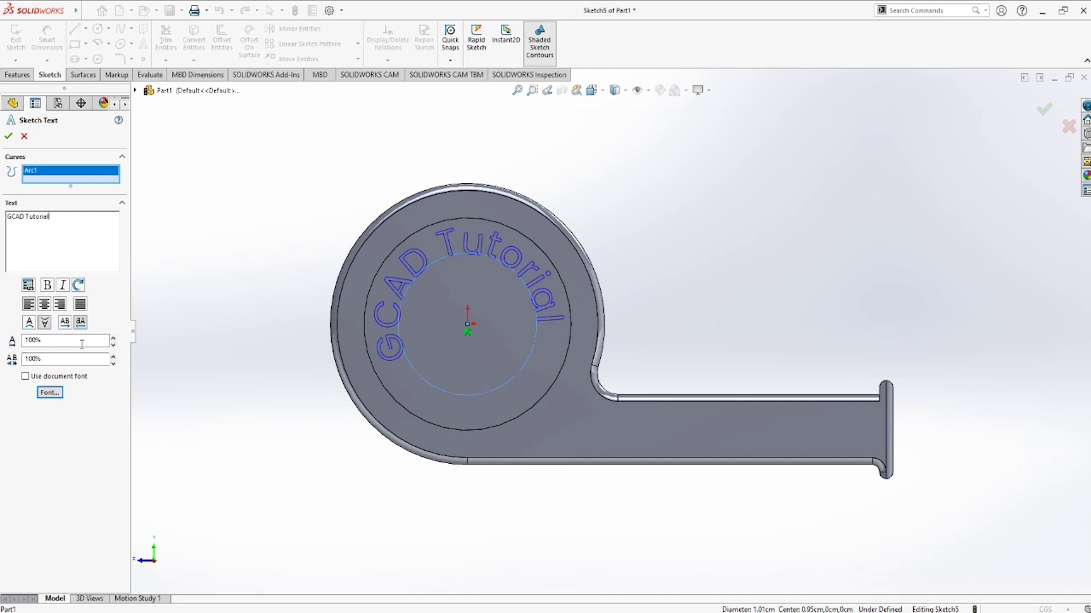
- Adjust the text's point height so it arcs over the circle, then accept it
click(49, 392)
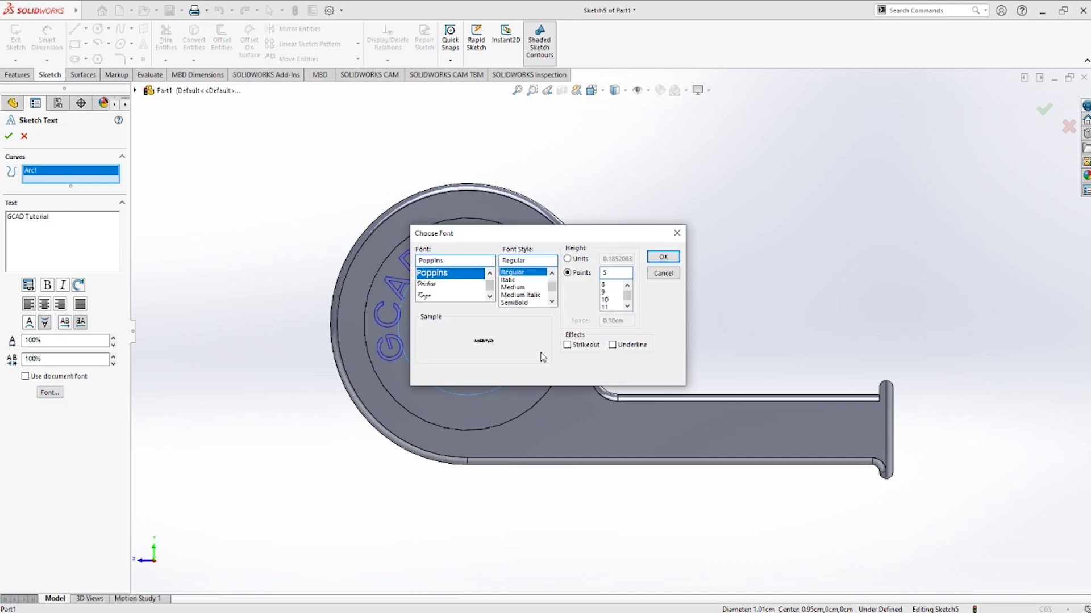
click(662, 257)
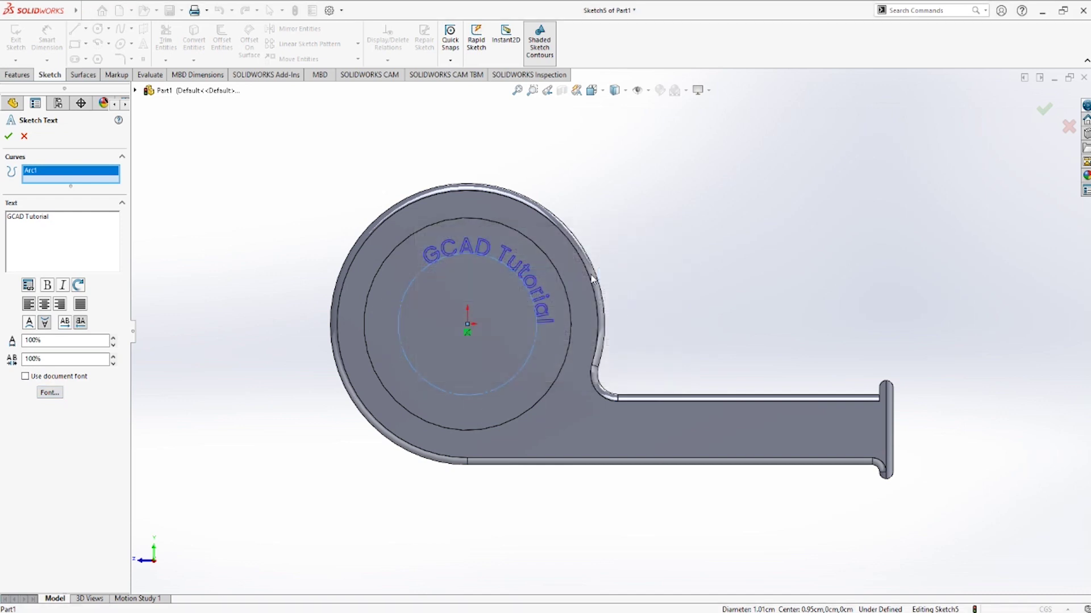
click(52, 396)
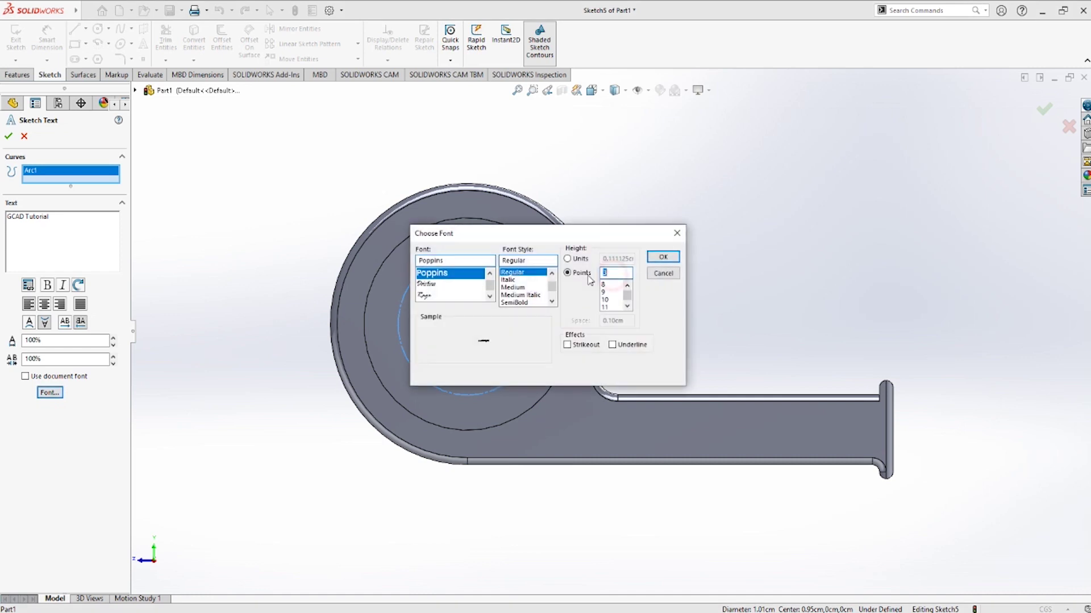
key(Return)
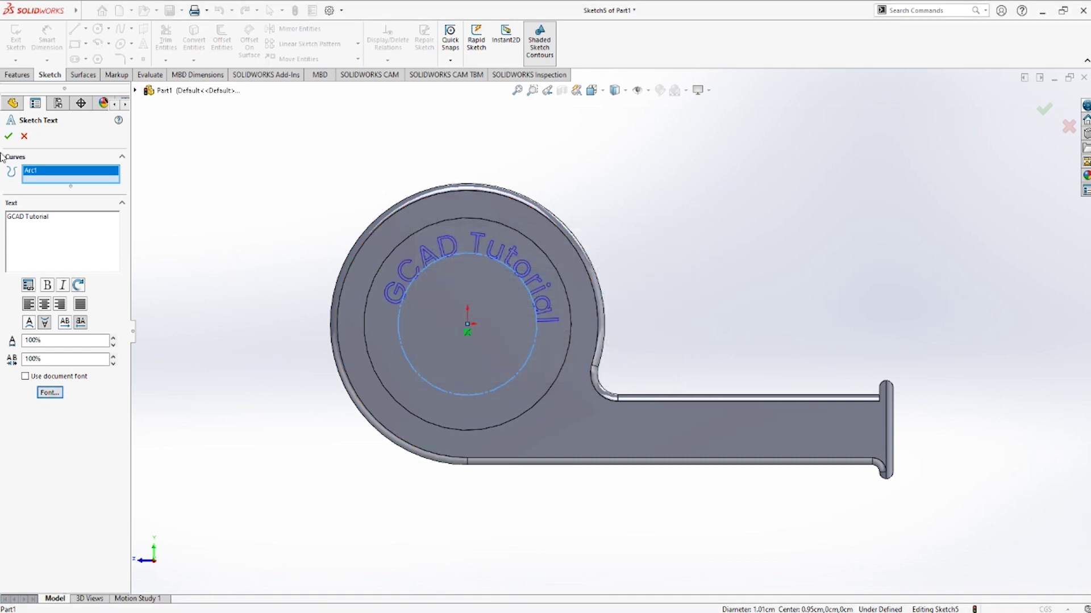
click(8, 136)
- Orbit the part to an angled view to preview the text boss extrusion
scroll(444, 295, down, 3)
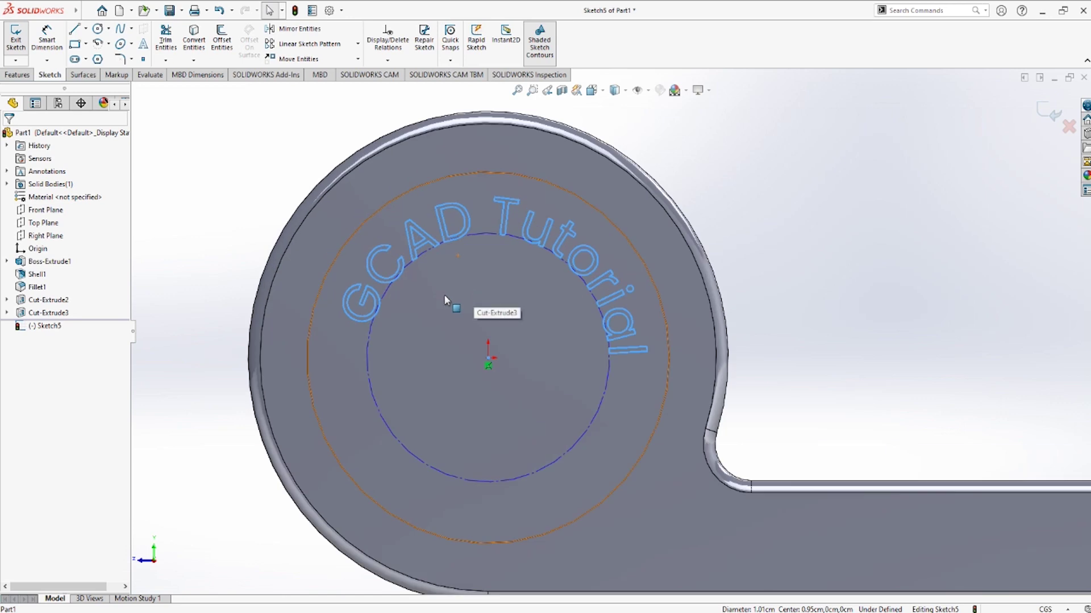
scroll(441, 307, up, 2)
middle_drag(691, 211, 642, 284)
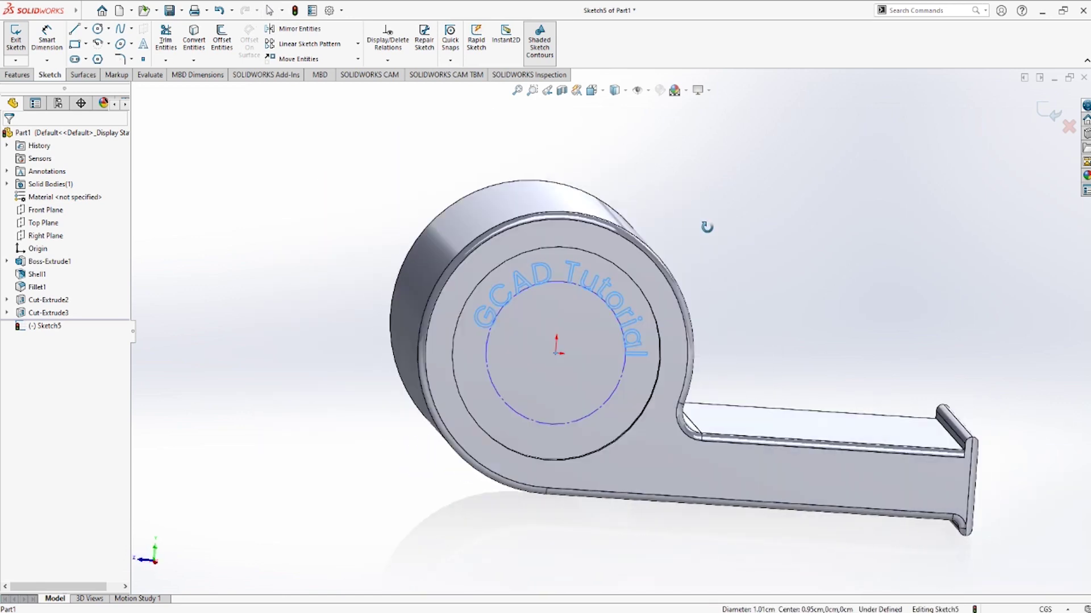
scroll(642, 284, down, 2)
scroll(642, 284, down, 2)
click(17, 75)
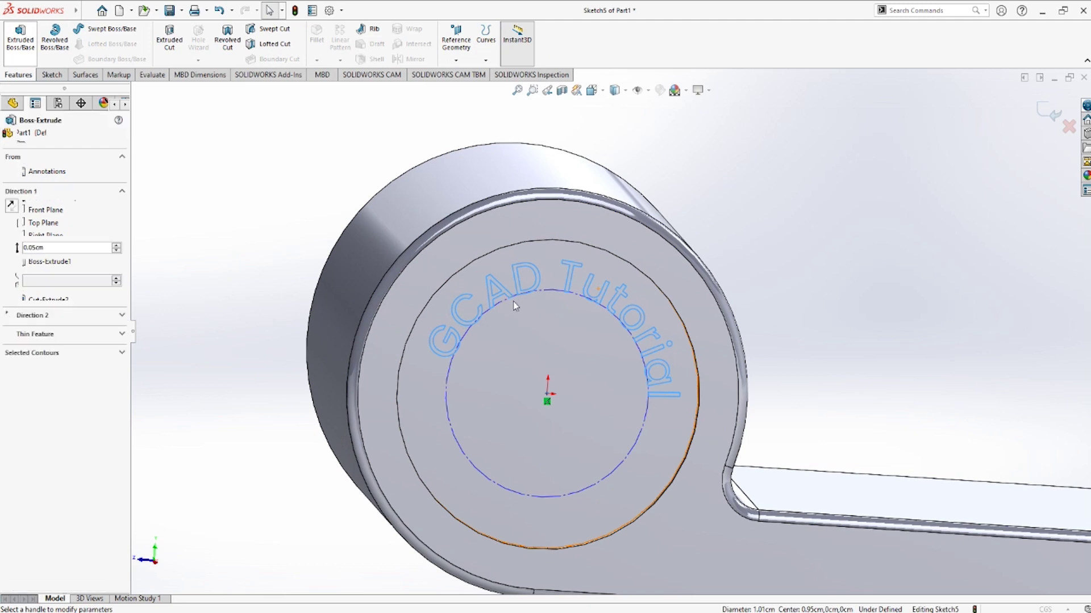
middle_drag(513, 302, 630, 405)
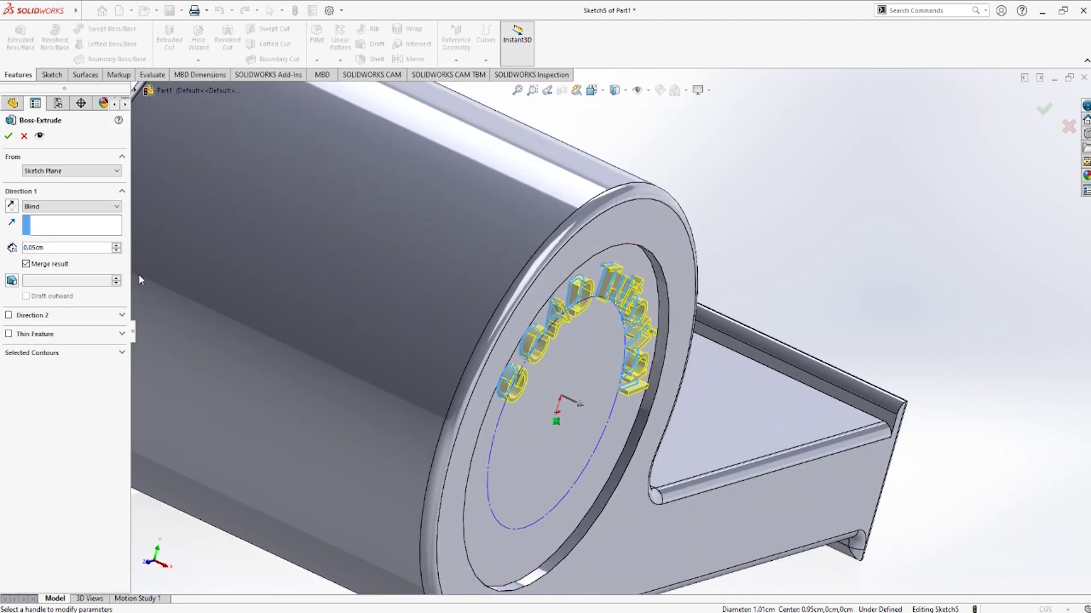
middle_drag(478, 334, 398, 326)
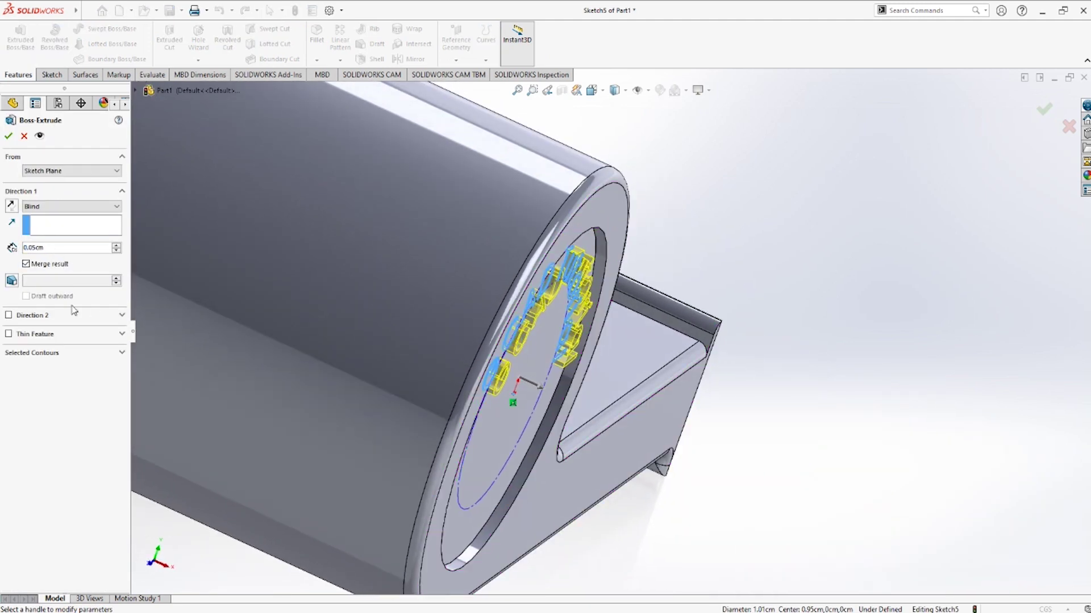
- Emboss the text with a 0.025 cm Blind depth and inspect the raised lettering
click(39, 250)
key(BackSpace)
text(2)
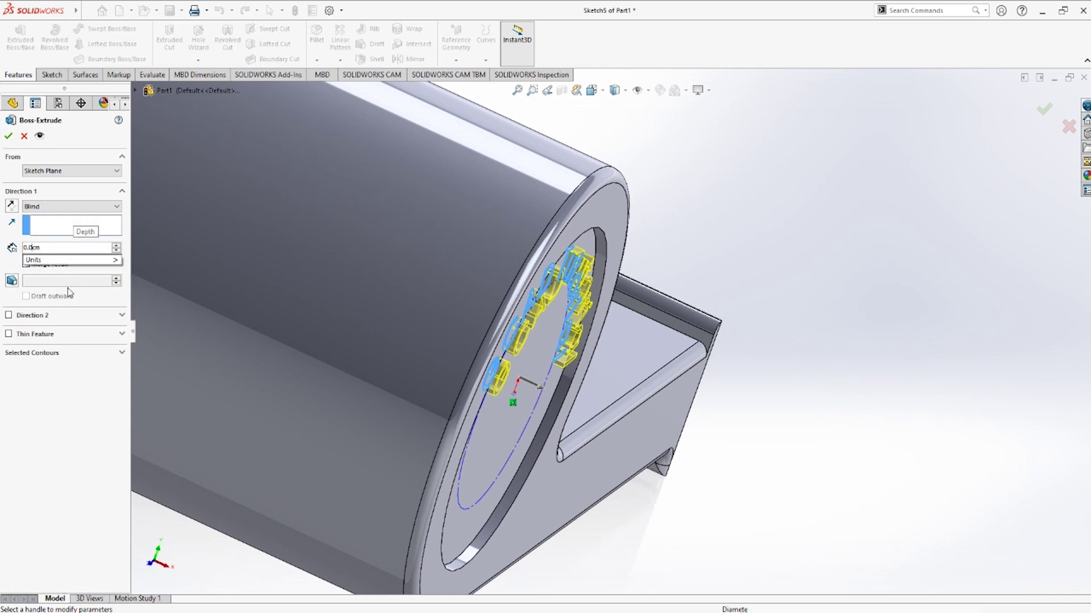
text(5)
key(Return)
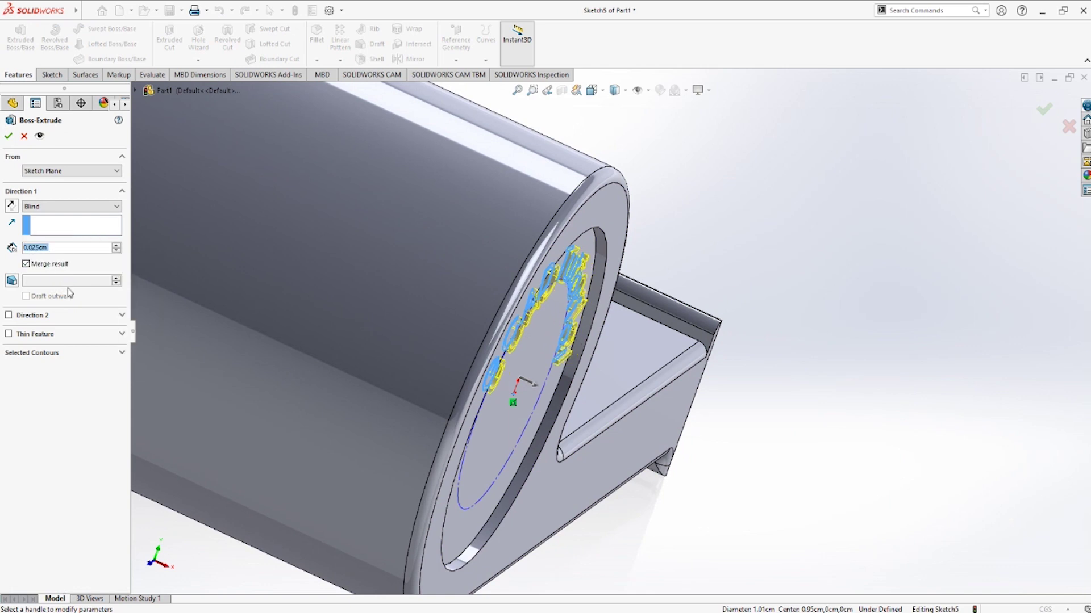
click(11, 135)
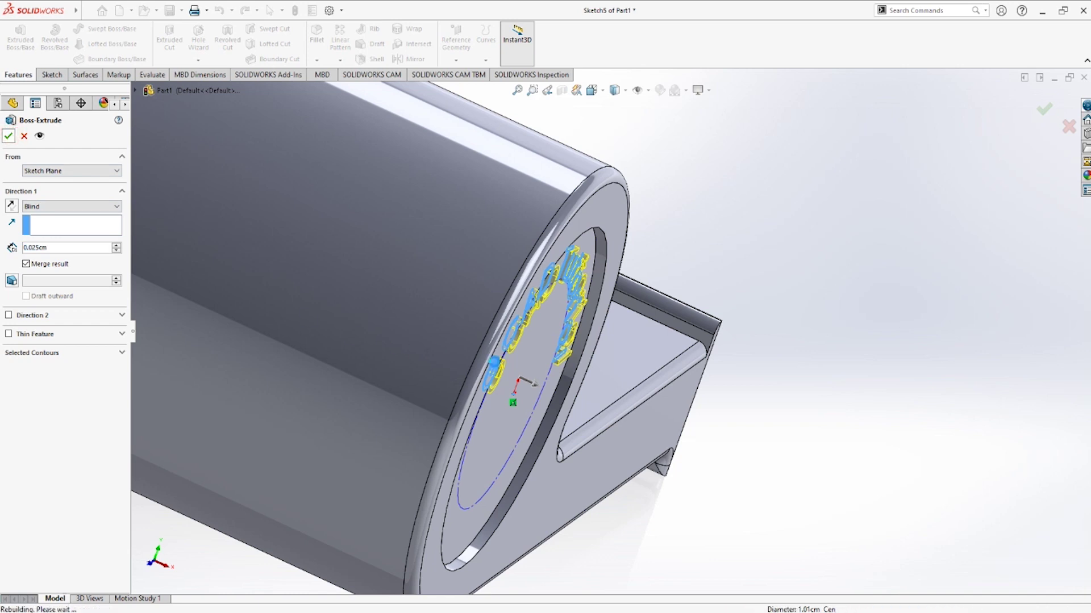
mouse_move(449, 351)
middle_down()
mouse_move(405, 334)
mouse_move(350, 349)
middle_up()
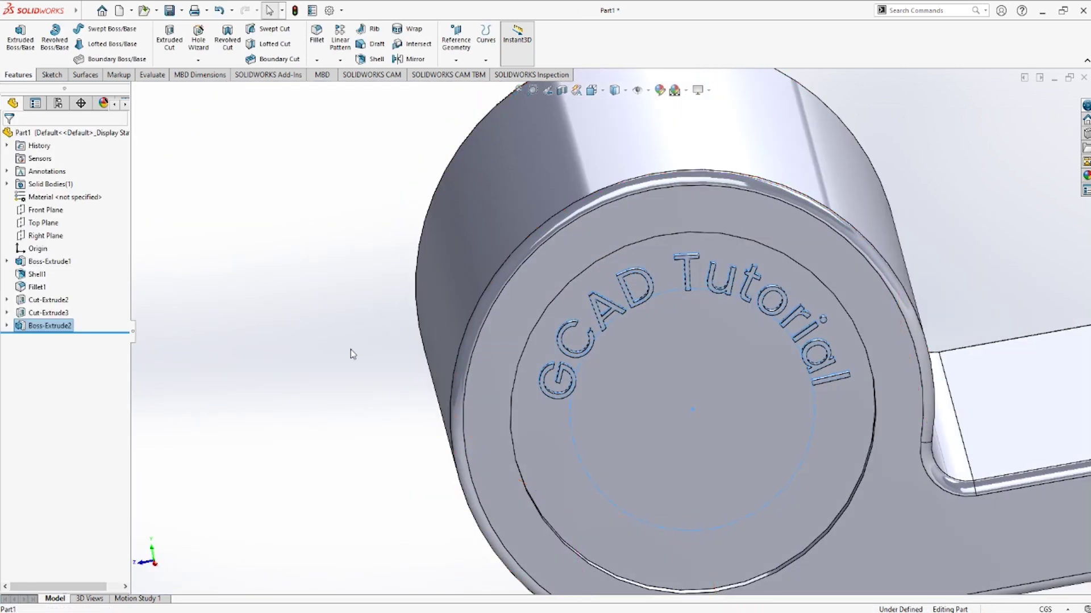
click(314, 352)
- Start a Mirror feature across the Right Plane
scroll(382, 341, up, 3)
scroll(395, 352, up, 3)
mouse_move(571, 343)
middle_down()
mouse_move(772, 407)
mouse_move(470, 329)
mouse_move(519, 358)
mouse_move(518, 310)
mouse_move(519, 370)
middle_up()
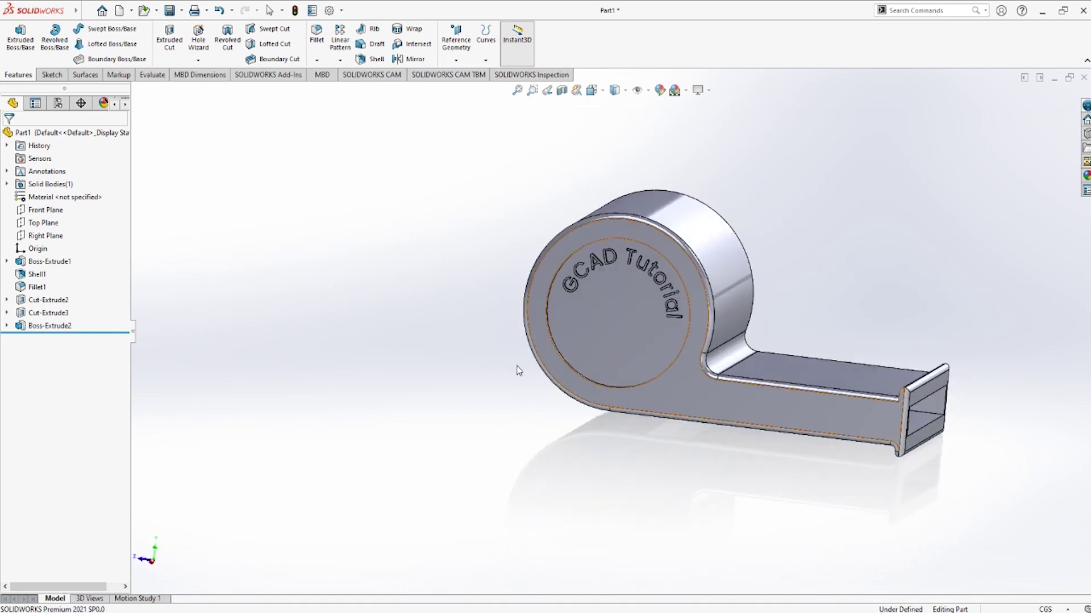
click(39, 236)
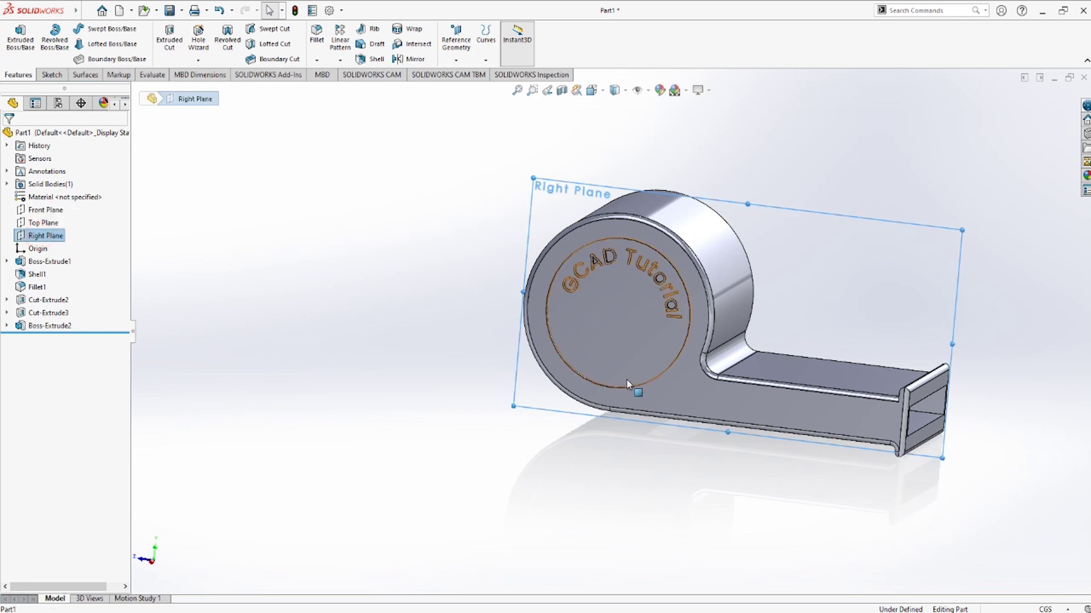
click(394, 405)
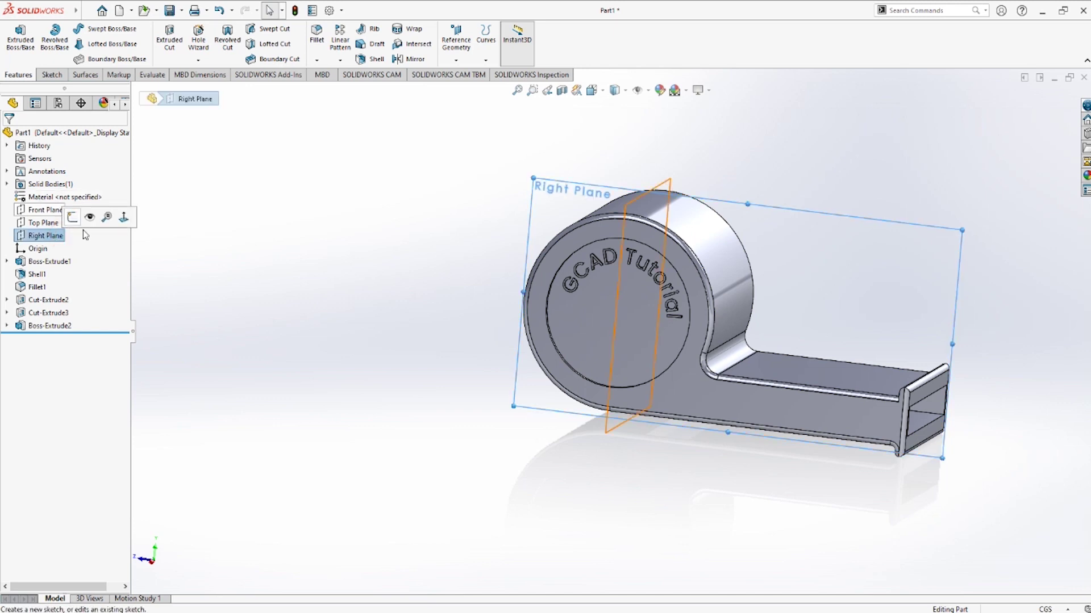
click(404, 64)
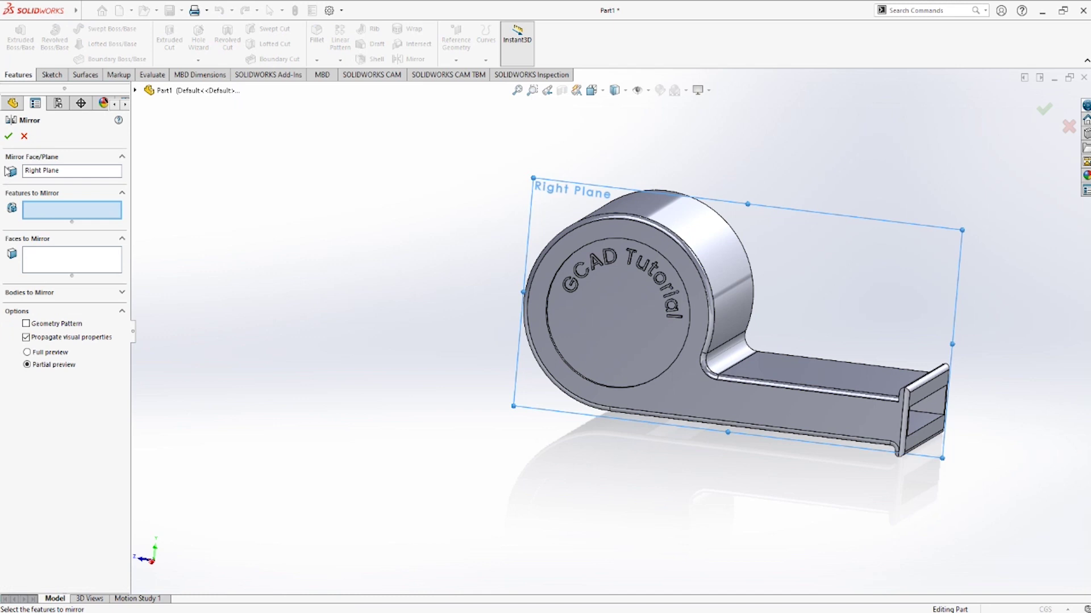
click(16, 159)
click(15, 159)
- Choose the text cut as the feature to mirror
middle_drag(434, 269, 353, 258)
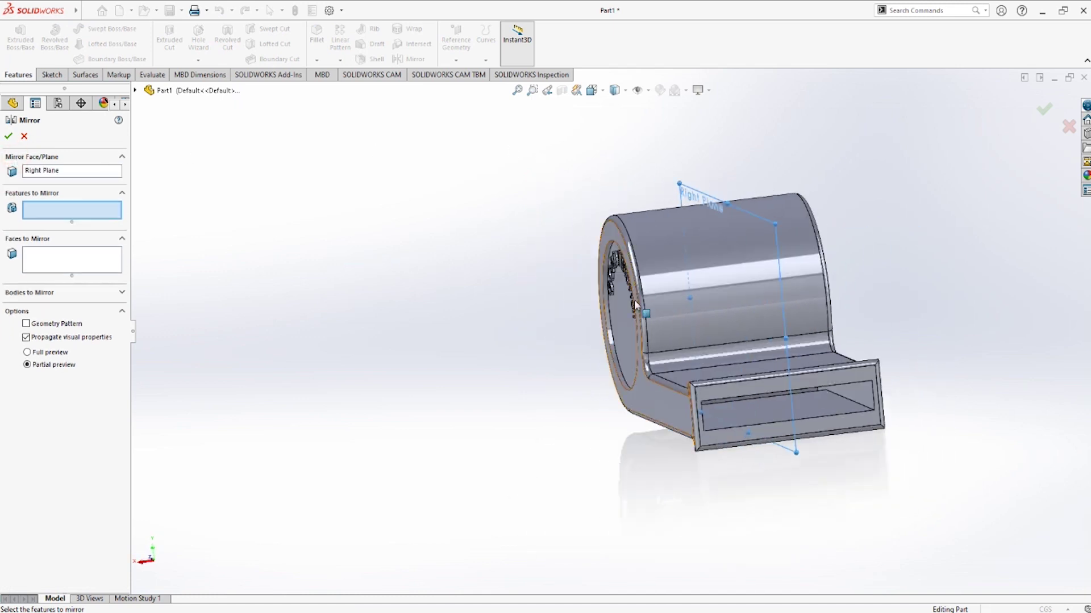
mouse_move(627, 380)
middle_down()
mouse_move(361, 401)
mouse_move(341, 261)
mouse_move(353, 333)
mouse_move(318, 365)
middle_up()
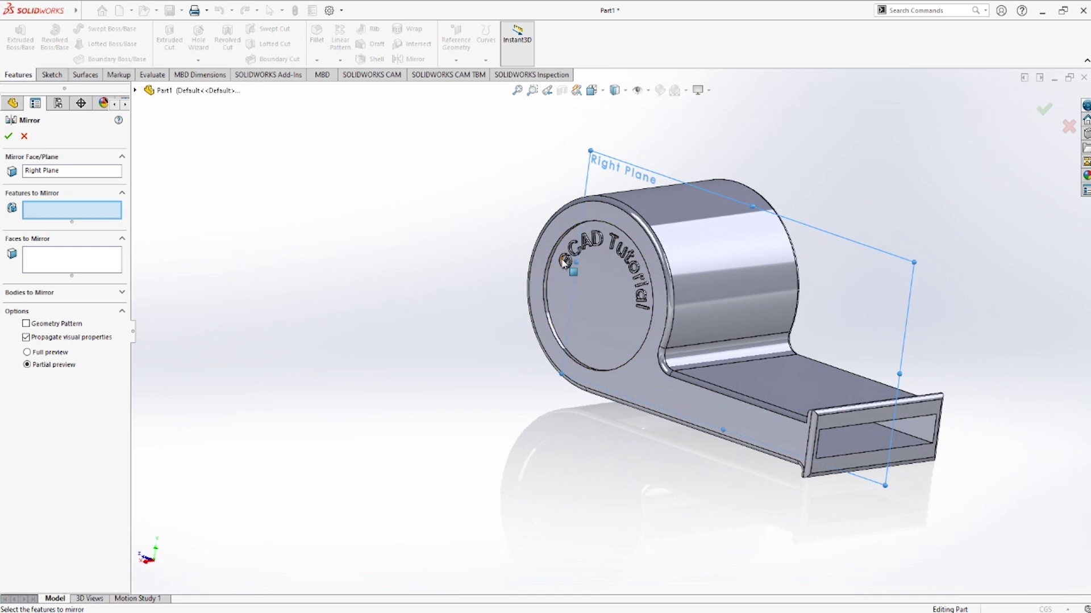
middle_drag(564, 261, 611, 425)
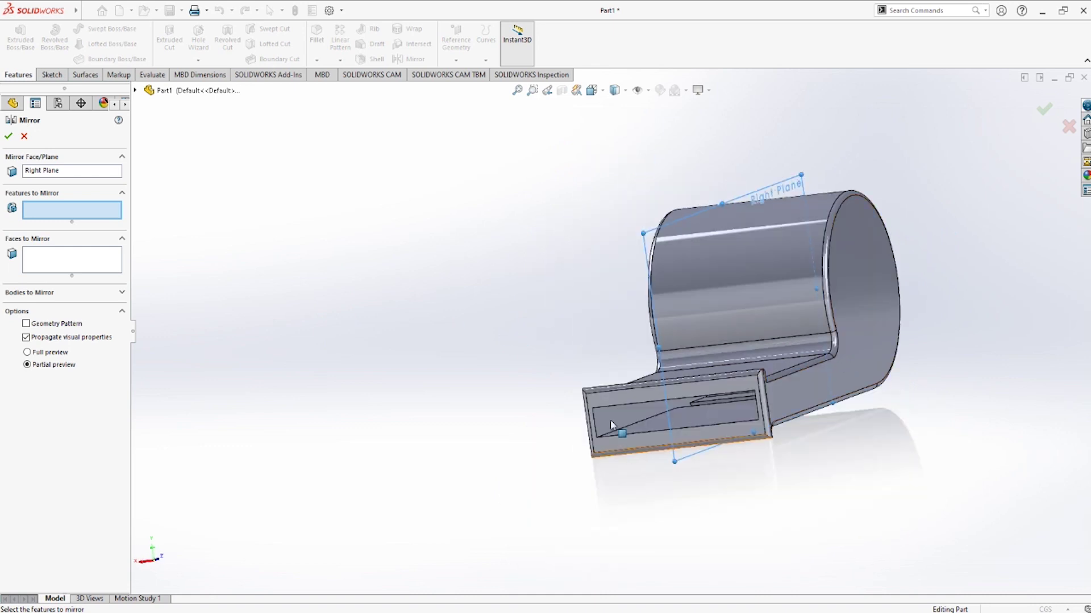
middle_drag(475, 363, 366, 348)
mouse_move(203, 290)
middle_down()
mouse_move(619, 307)
mouse_move(312, 280)
middle_up()
click(616, 329)
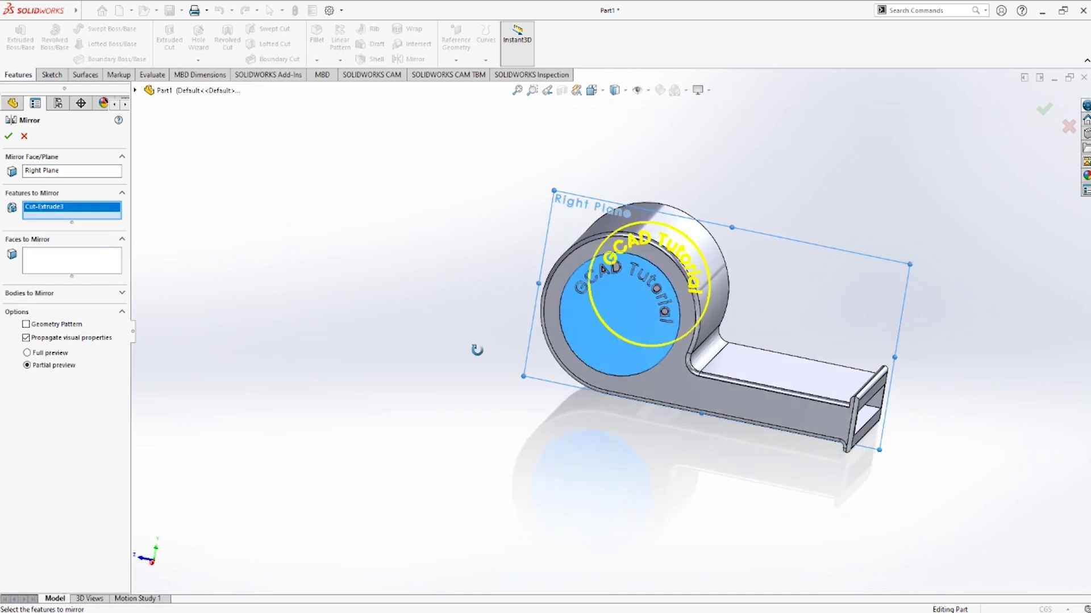
- Mirror the embossed text Boss-Extrude2 across the Right Plane
mouse_move(692, 487)
middle_down()
mouse_move(643, 504)
mouse_move(798, 577)
middle_up()
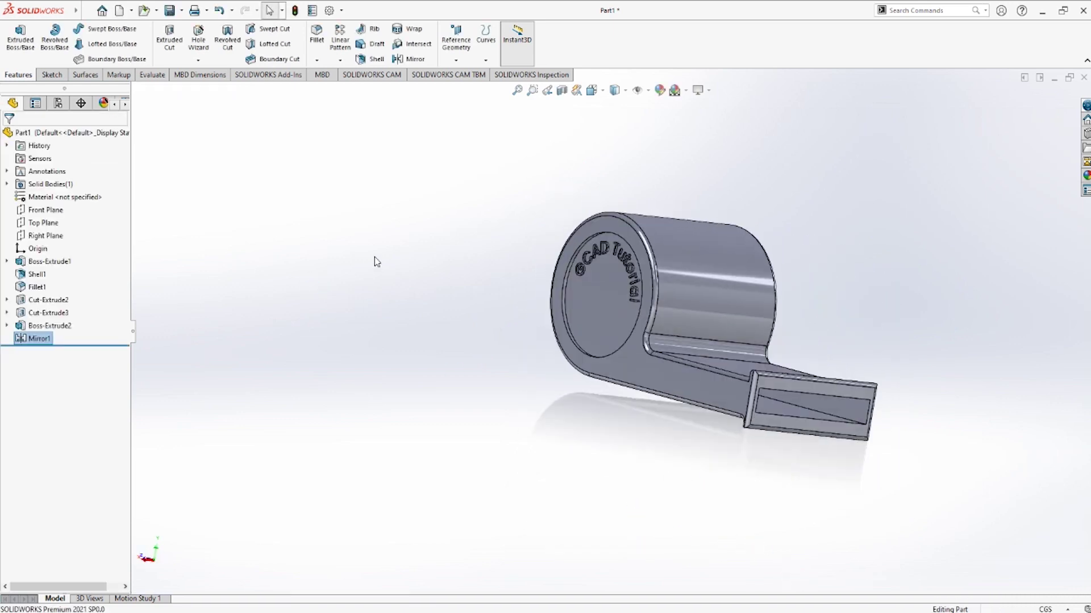
click(403, 60)
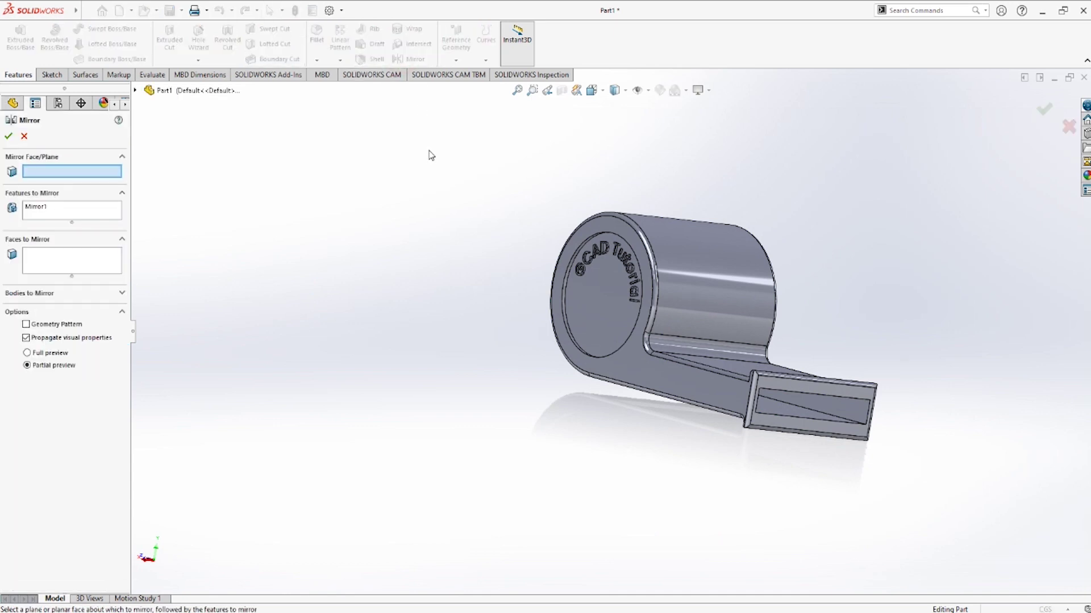
click(23, 137)
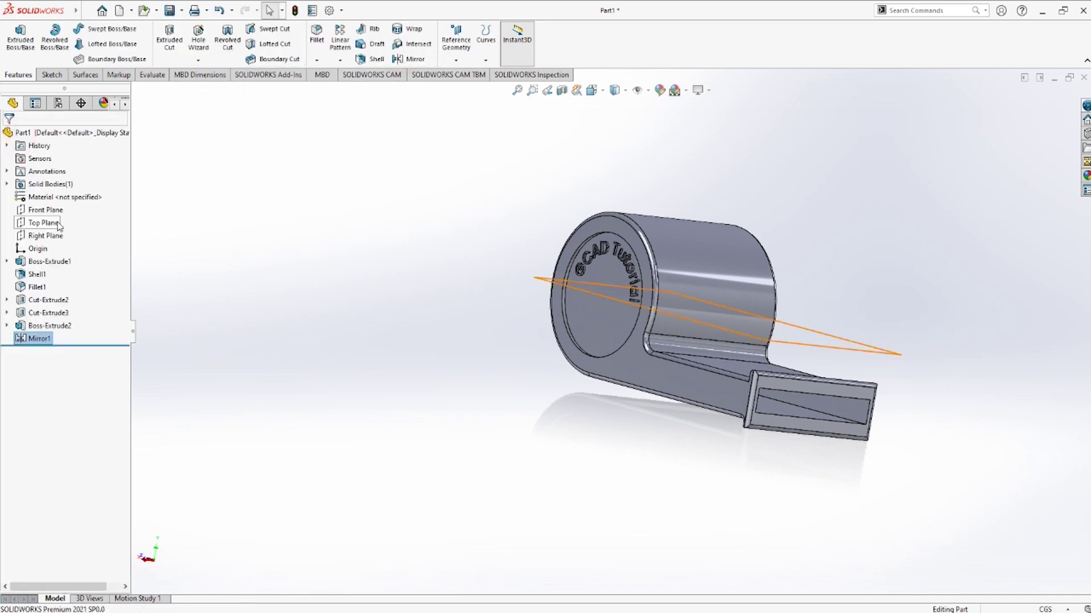
click(45, 236)
click(408, 59)
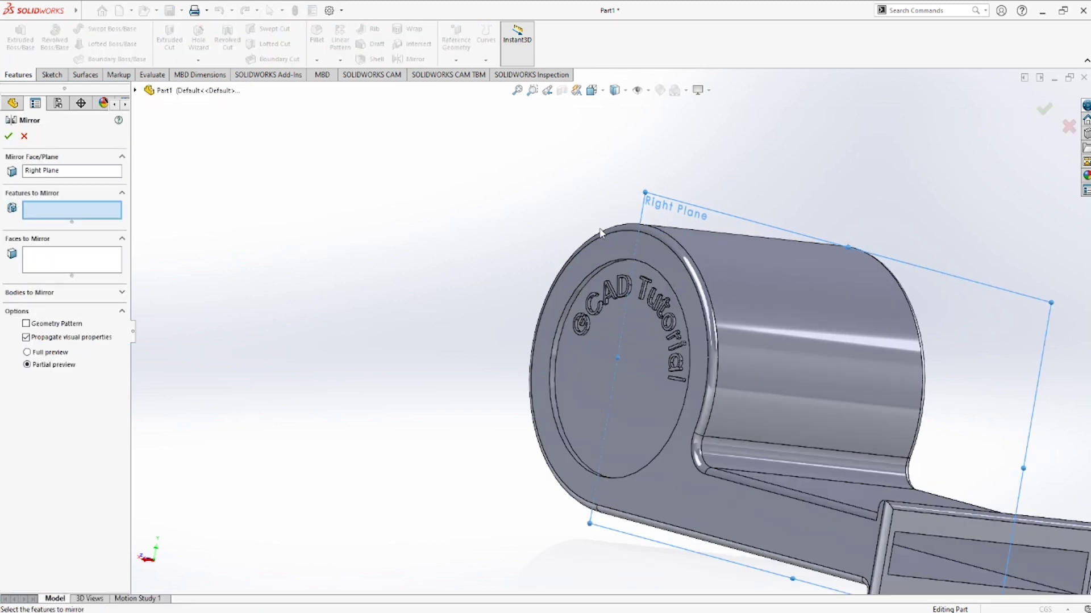
scroll(592, 410, down, 5)
click(581, 425)
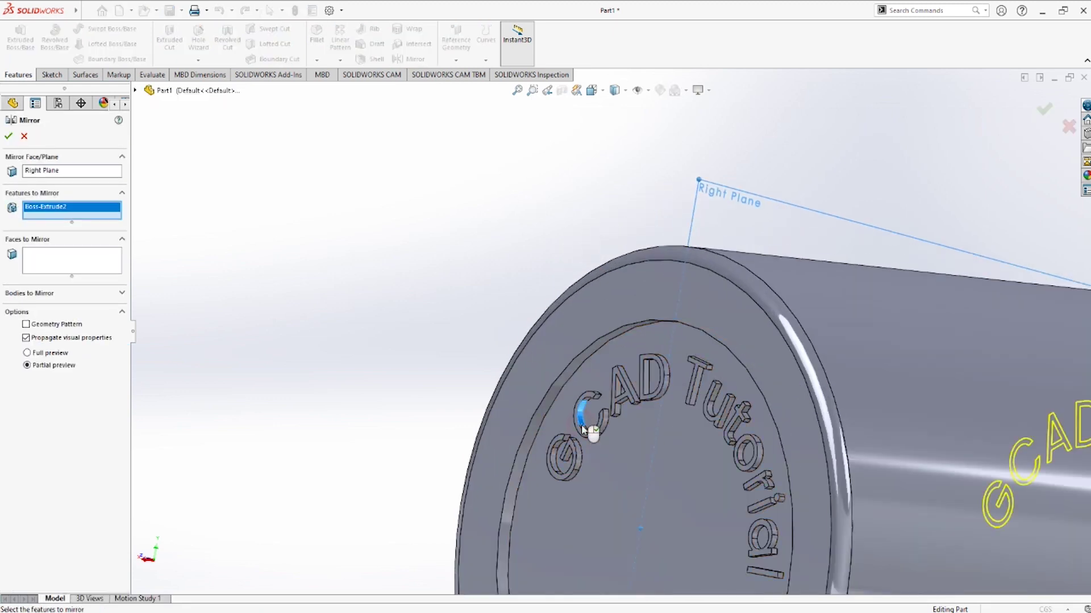
click(10, 137)
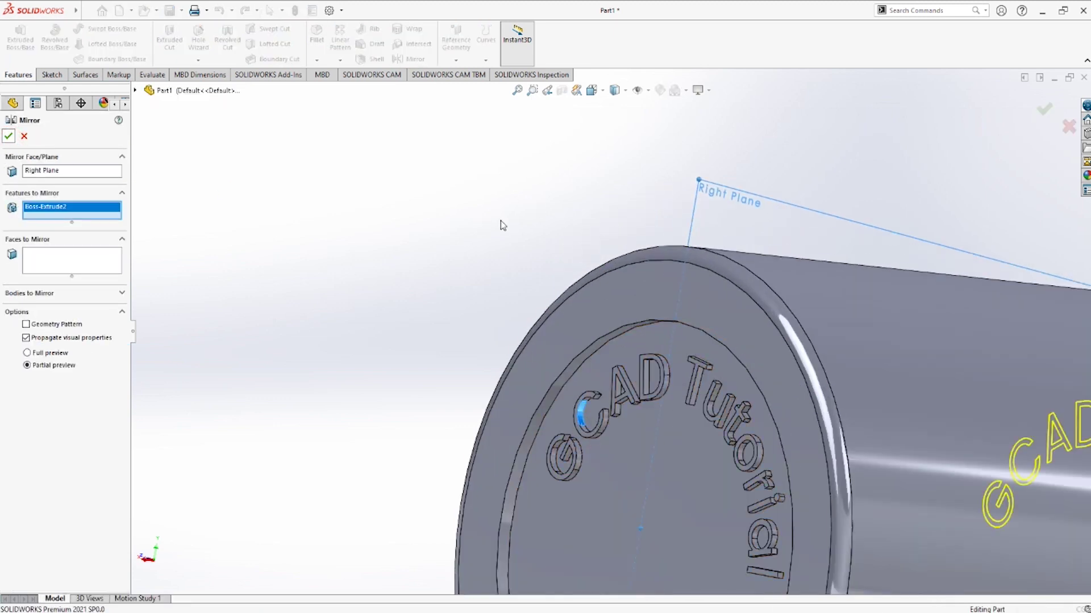
- Orbit the whistle to inspect the mirrored text on the far face
middle_drag(500, 220, 342, 156)
scroll(342, 156, up, 10)
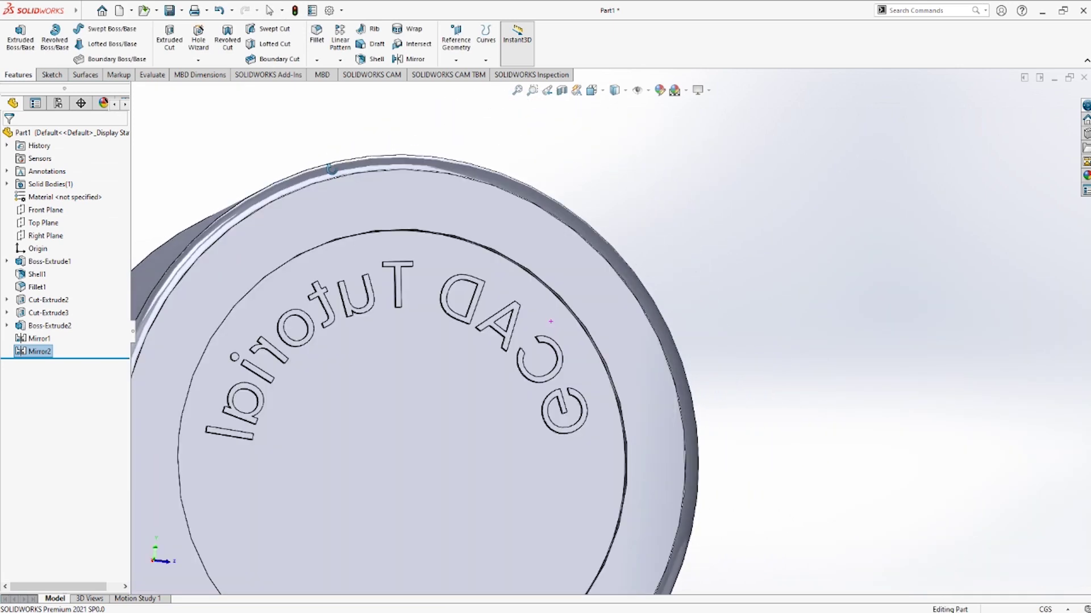
mouse_move(354, 200)
middle_down()
mouse_move(324, 215)
mouse_move(401, 216)
mouse_move(530, 277)
mouse_move(640, 305)
mouse_move(778, 362)
mouse_move(837, 370)
middle_up()
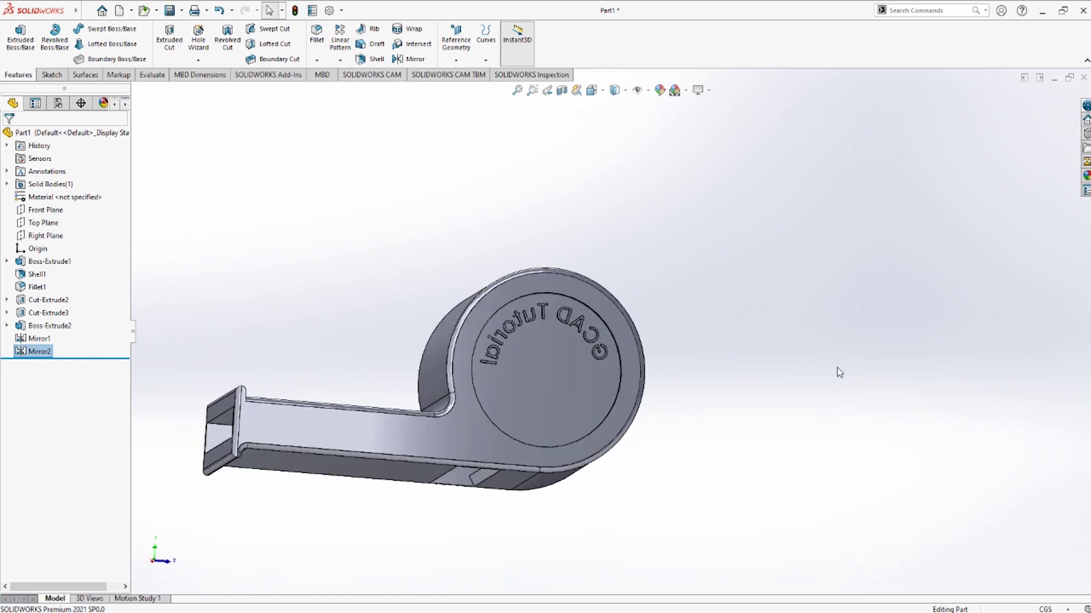
middle_drag(387, 312, 398, 352)
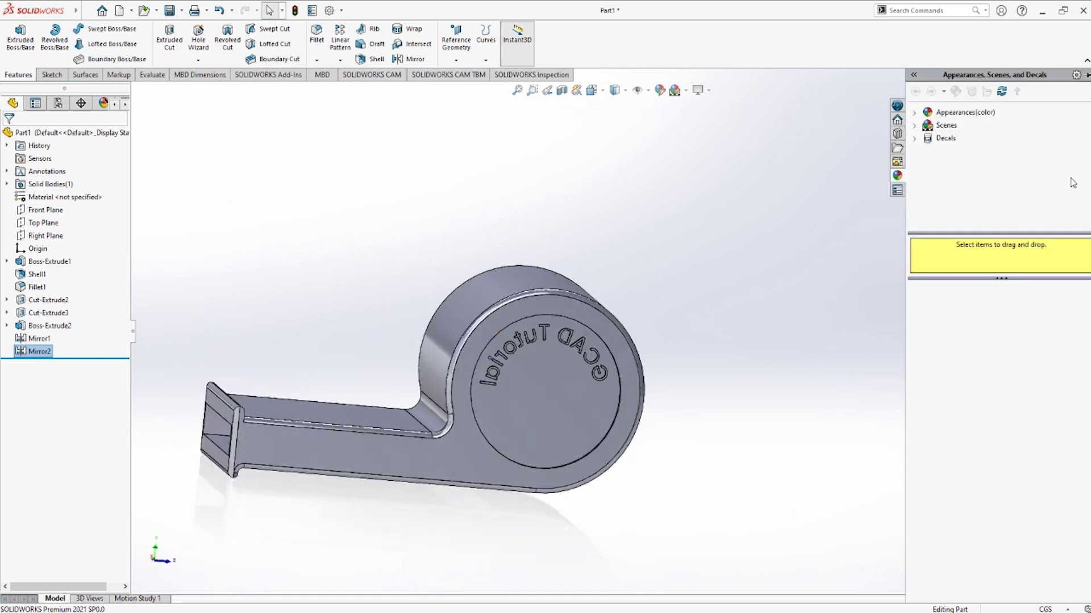
- Expand the appearance library's colour categories to browse plastic appearances
click(921, 112)
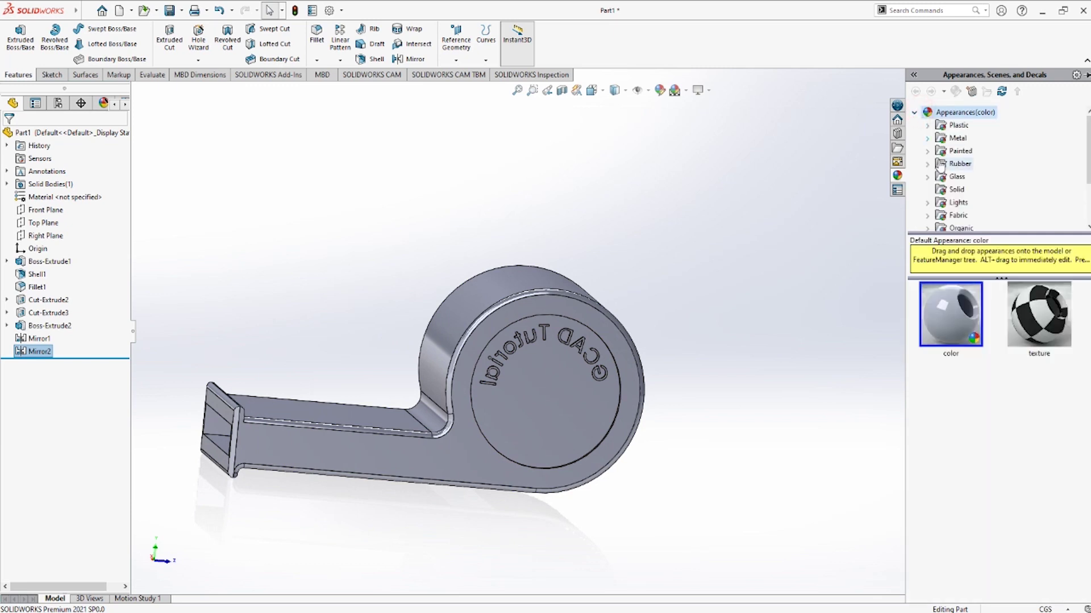
scroll(937, 148, down, 1)
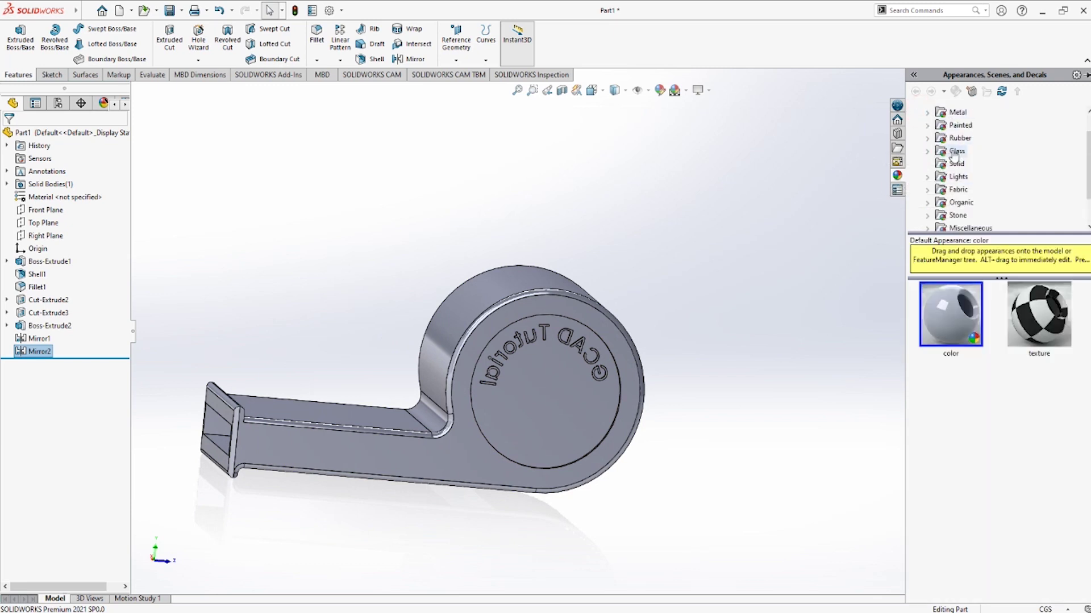
scroll(941, 152, up, 1)
click(957, 126)
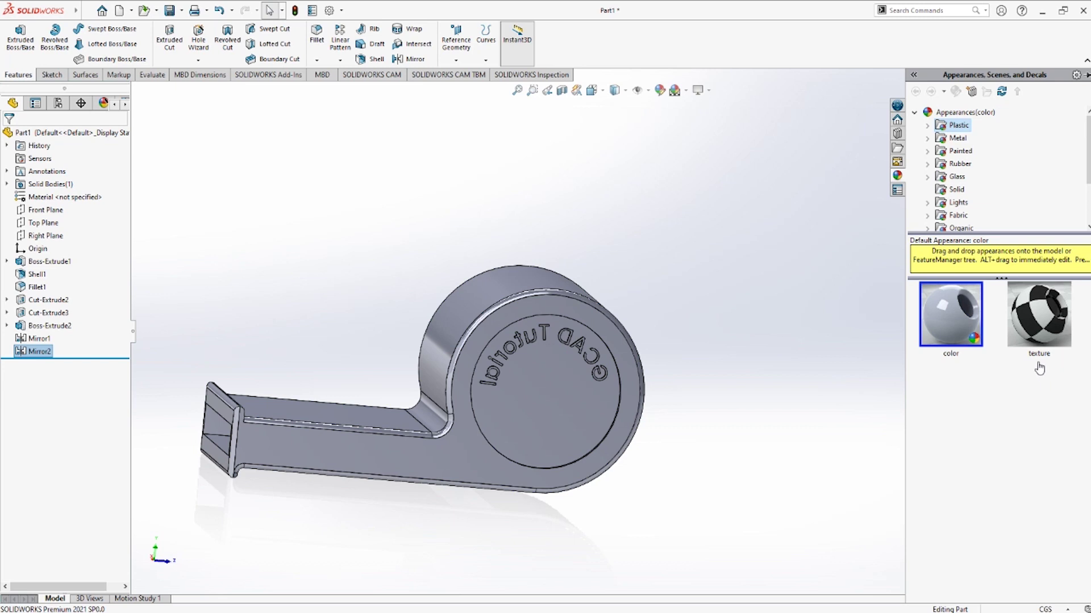
scroll(1046, 375, down, 1)
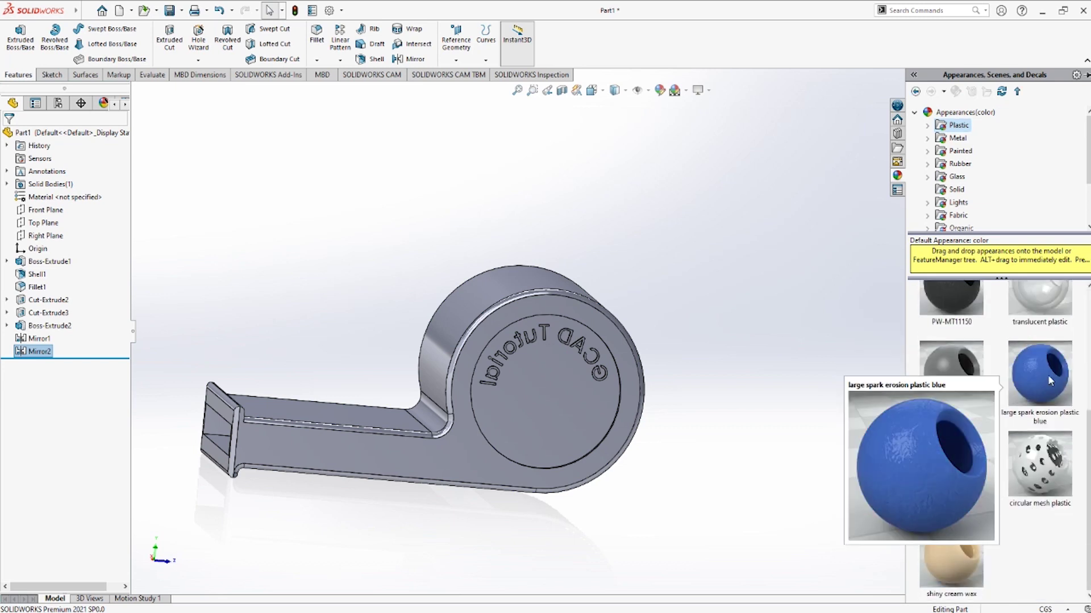
scroll(1050, 381, up, 2)
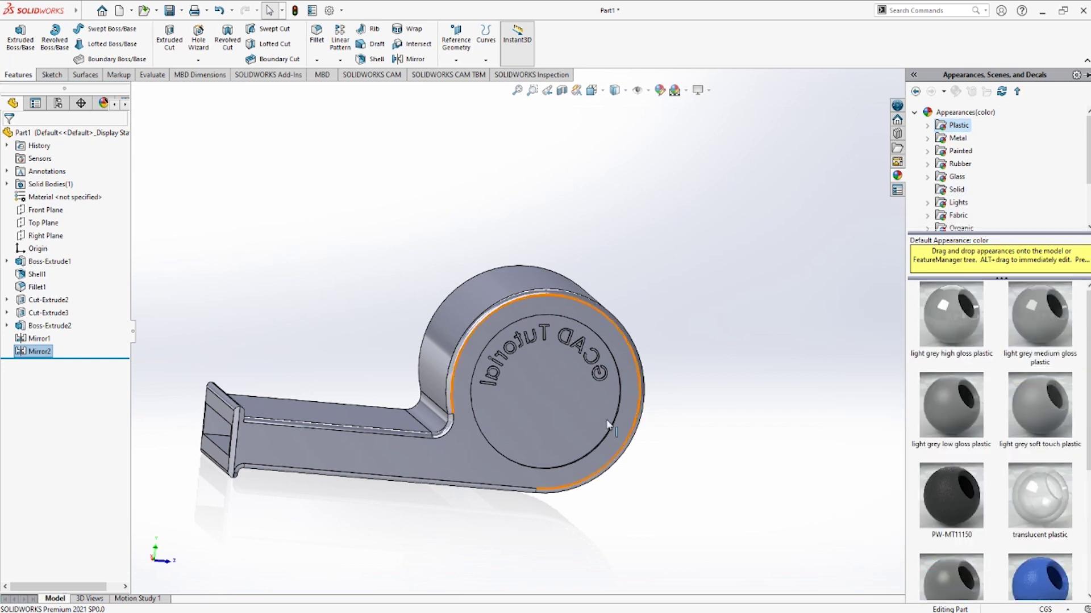
- Apply a new colour appearance at the whole-part level from the face's context menu
click(564, 313)
right_click(564, 313)
click(642, 277)
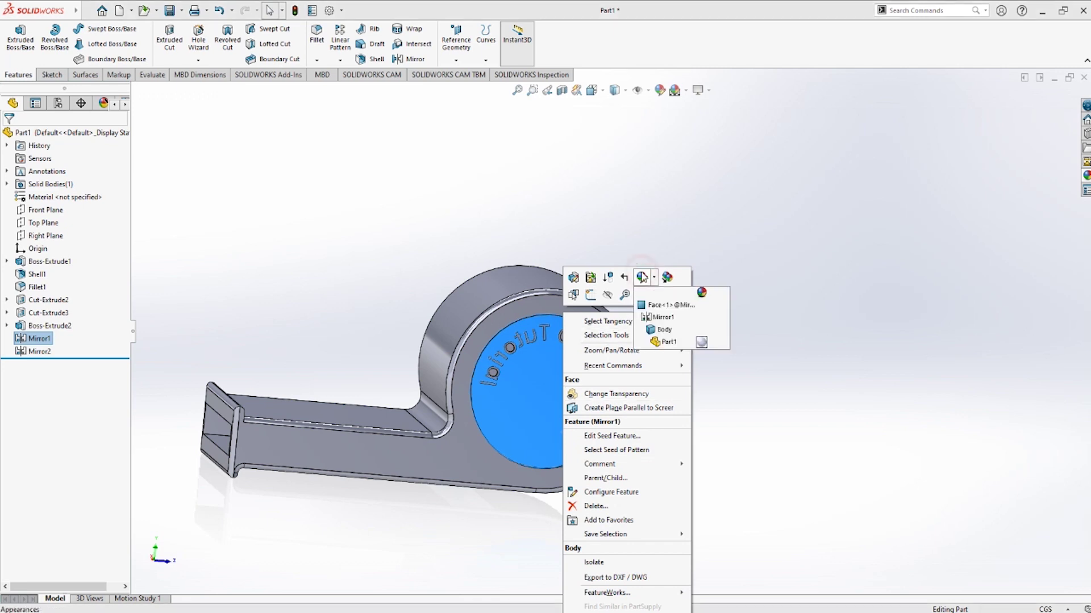
click(671, 335)
click(341, 502)
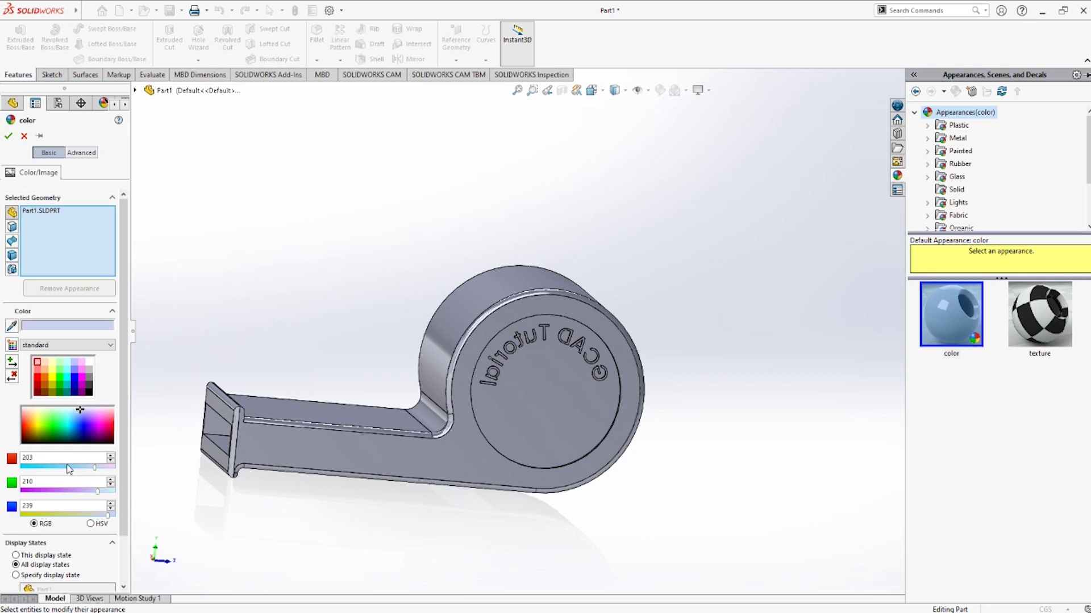
- Make the whistle red (RGB 255, 55, 85) and accept the colour
click(68, 430)
click(50, 419)
click(88, 436)
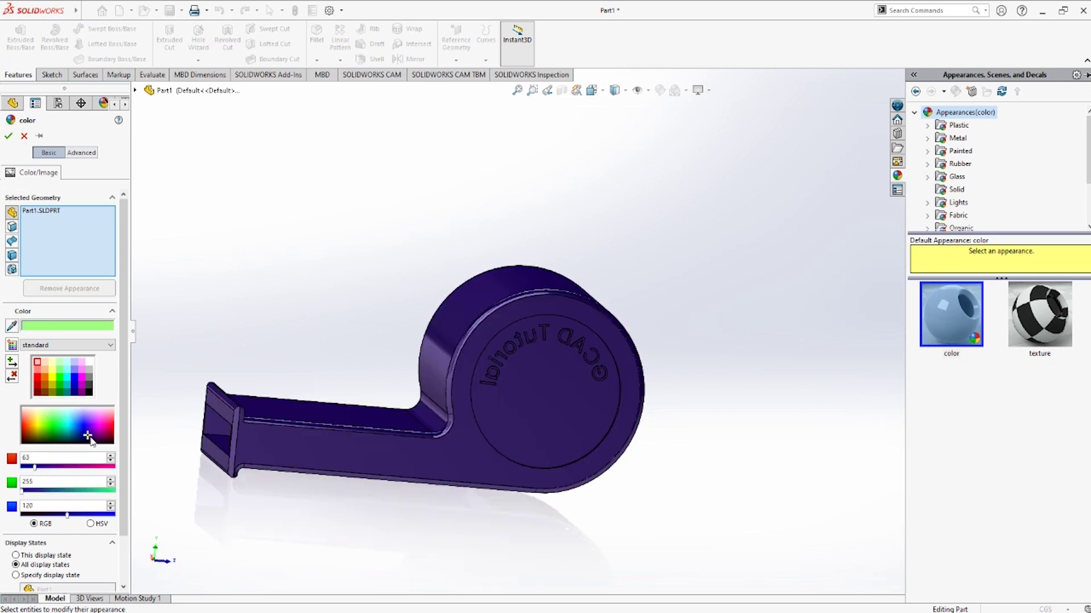
click(113, 443)
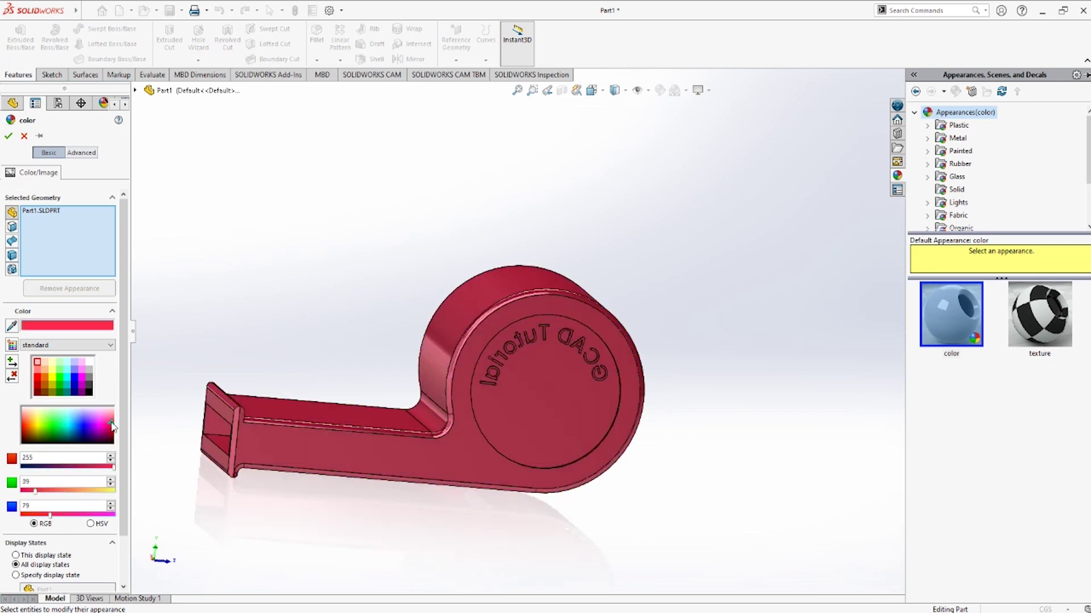
click(108, 425)
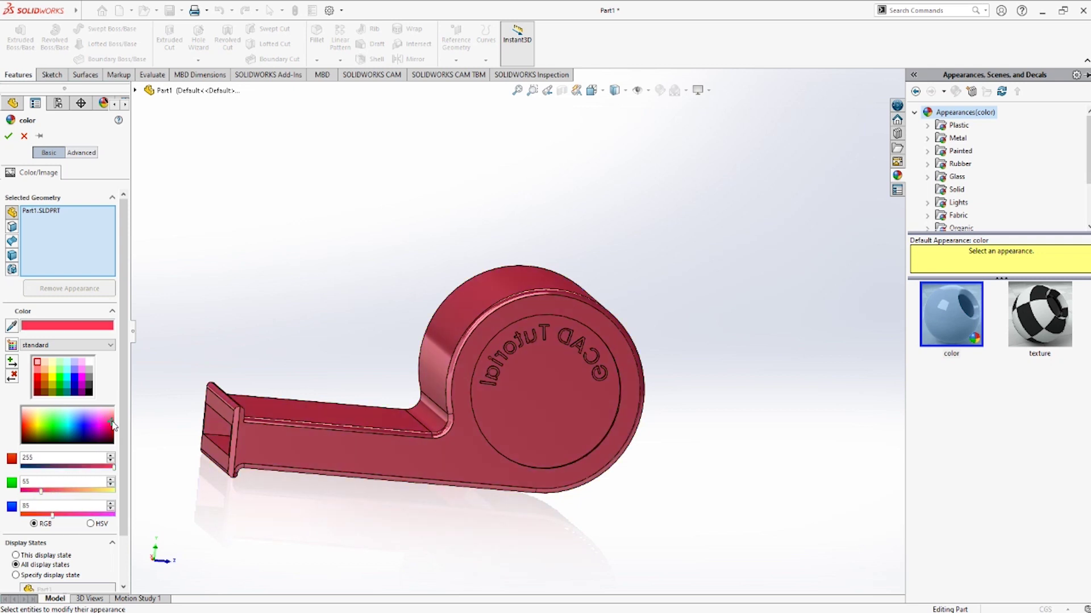
click(9, 136)
mouse_move(671, 377)
middle_down()
mouse_move(416, 408)
mouse_move(157, 566)
middle_up()
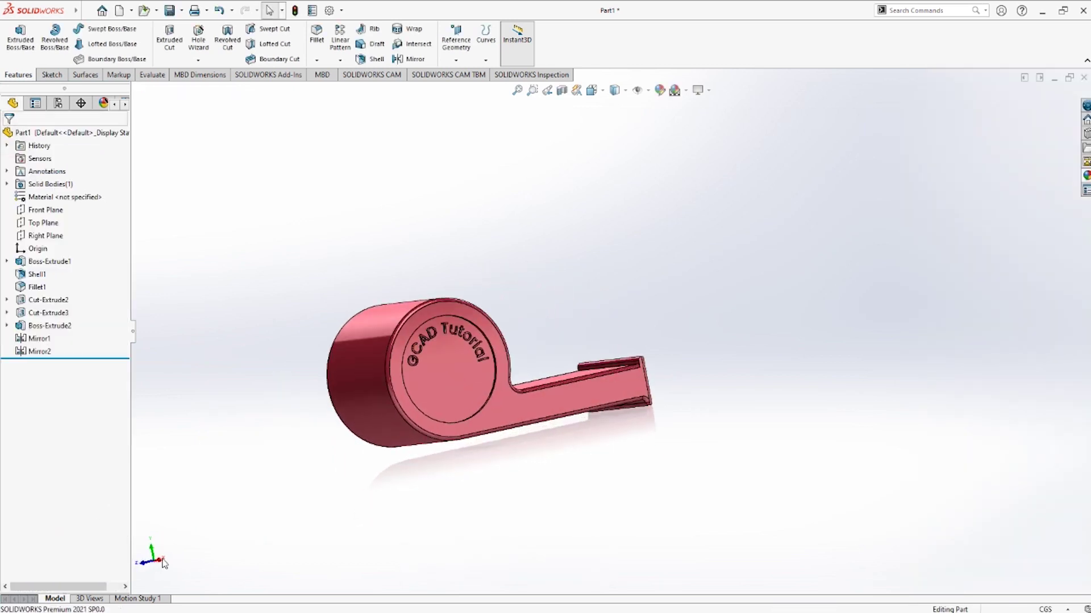
- Start a new sketch on the Right Plane in Right view
click(163, 562)
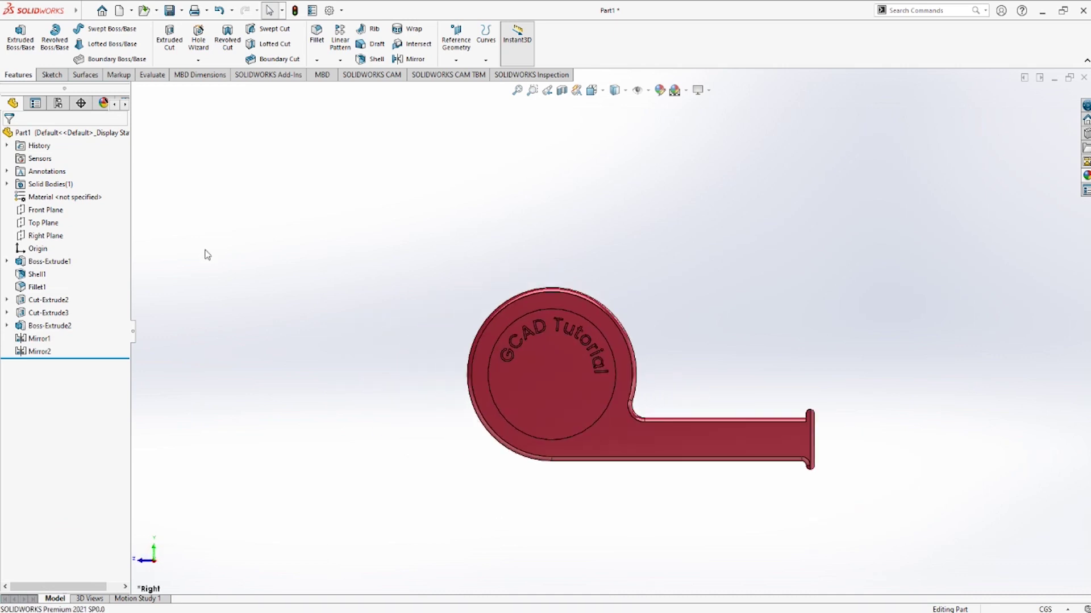
click(483, 390)
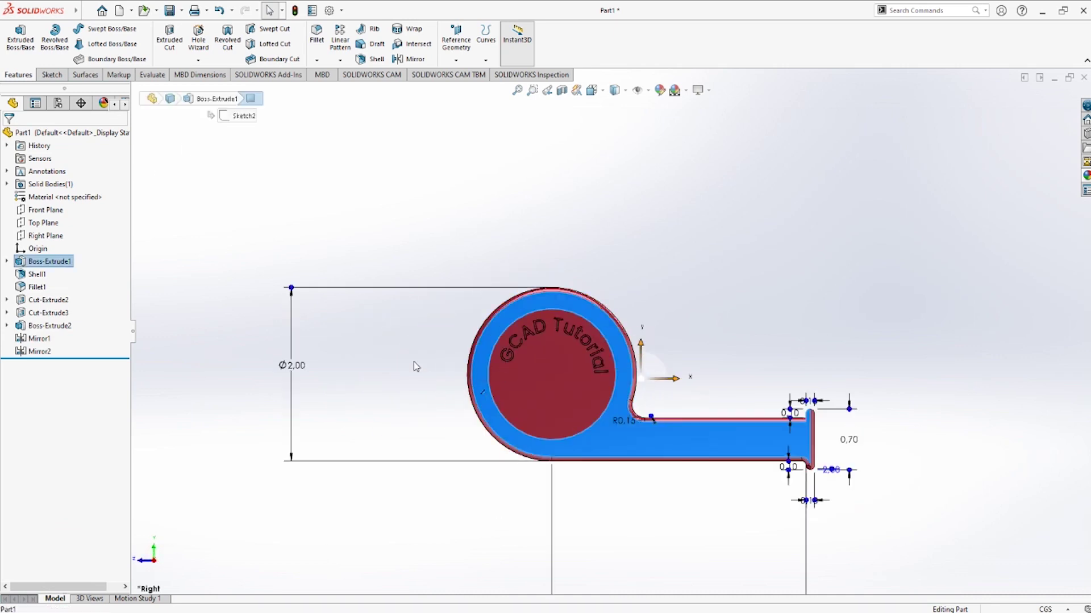
click(51, 236)
click(62, 218)
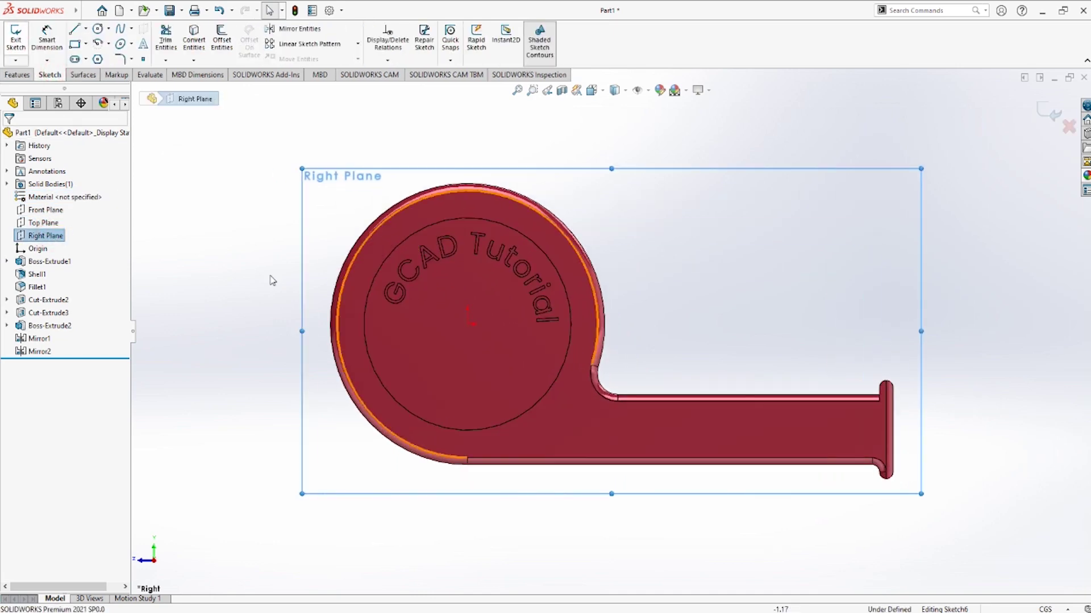
- Draw a small circle at the body's left edge and begin a boss extrusion
click(98, 29)
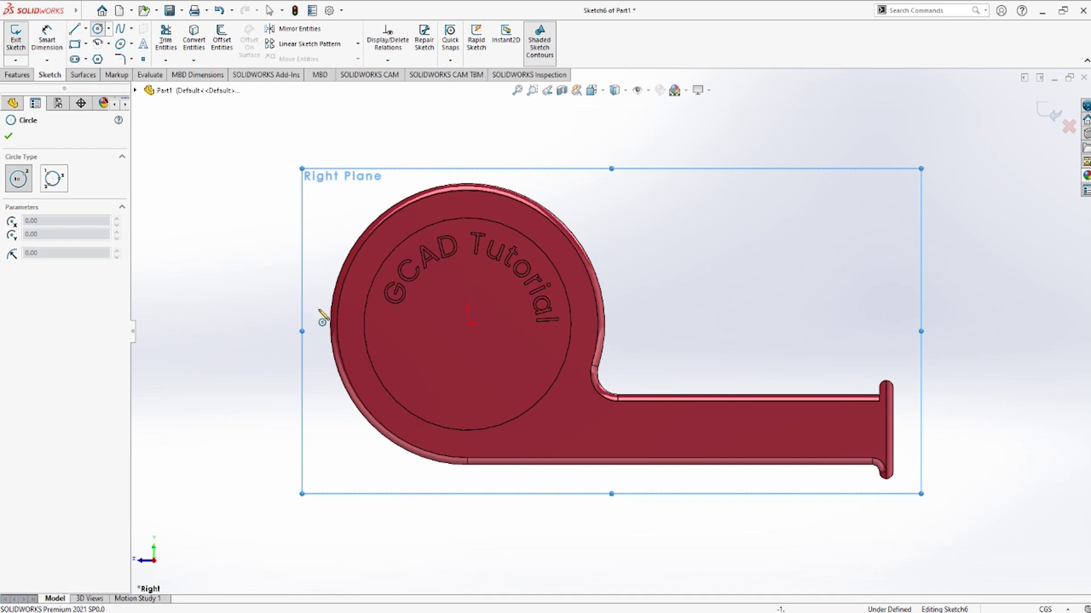
scroll(327, 317, down, 1)
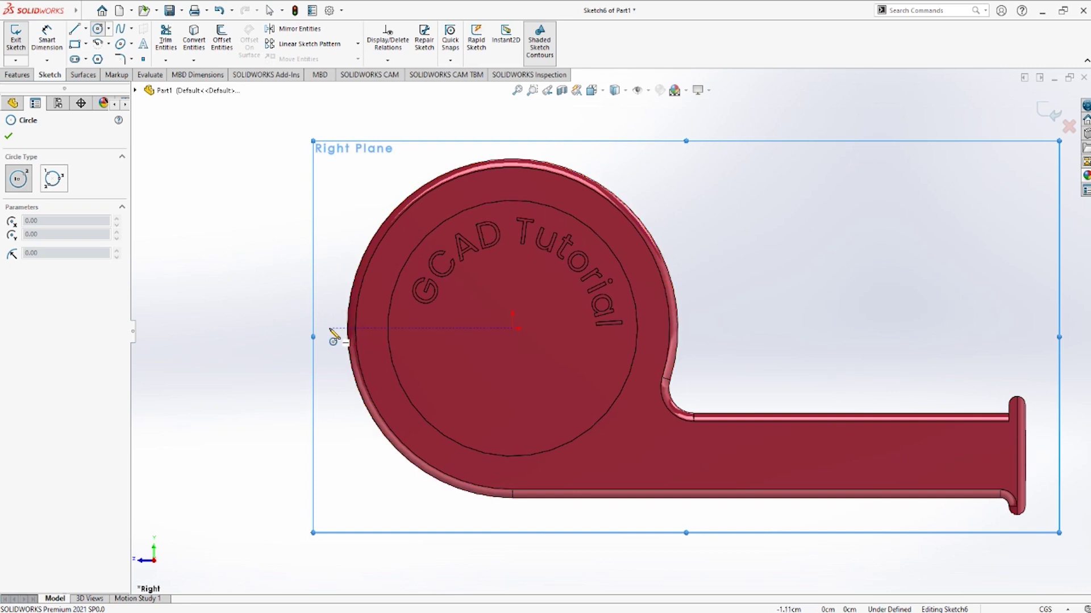
click(328, 329)
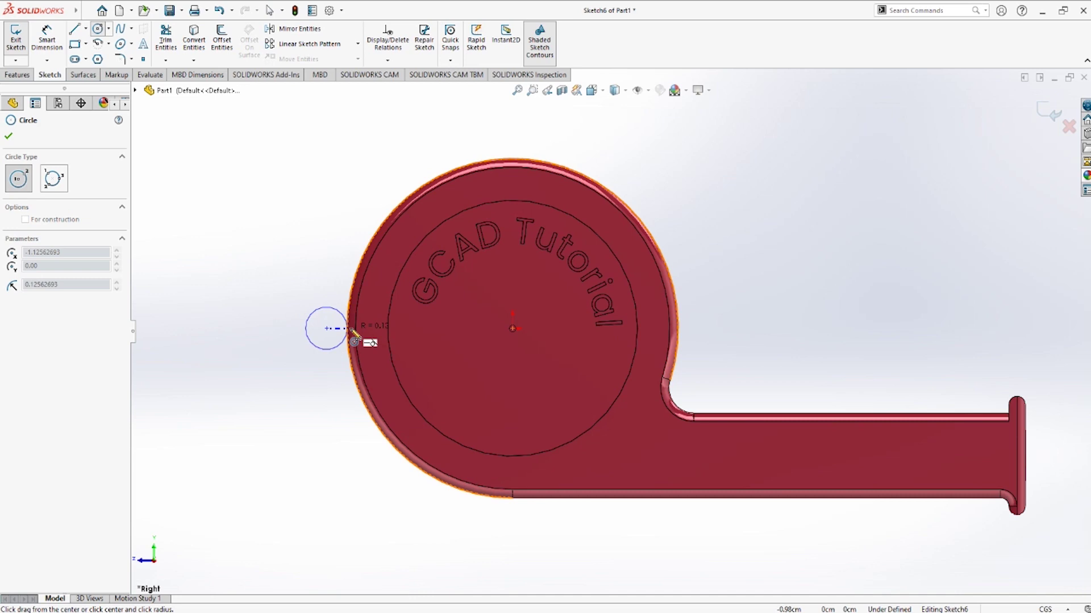
click(351, 331)
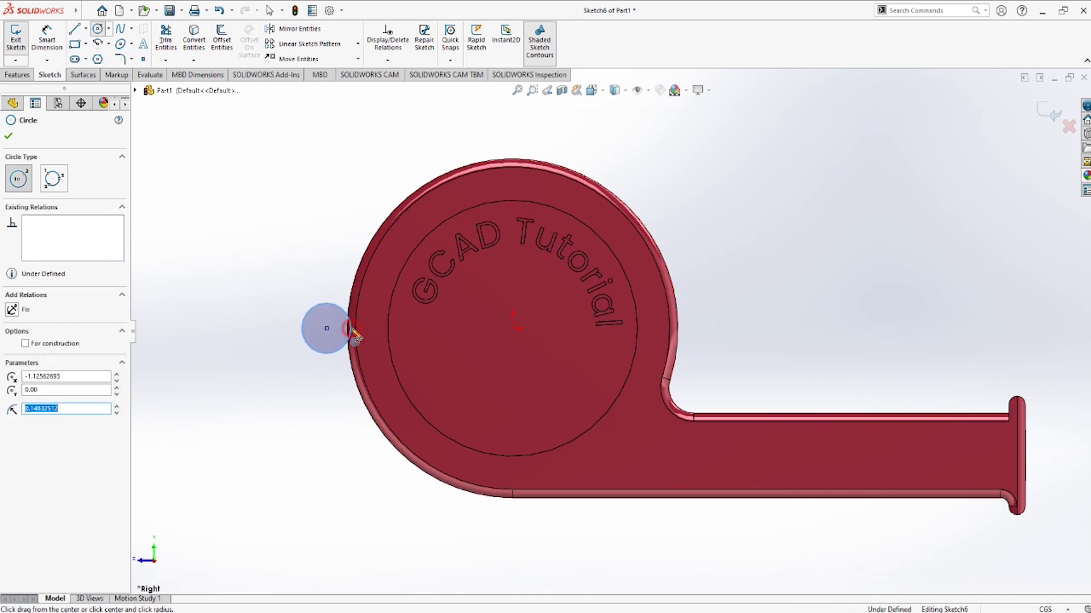
click(9, 136)
click(5, 75)
click(21, 37)
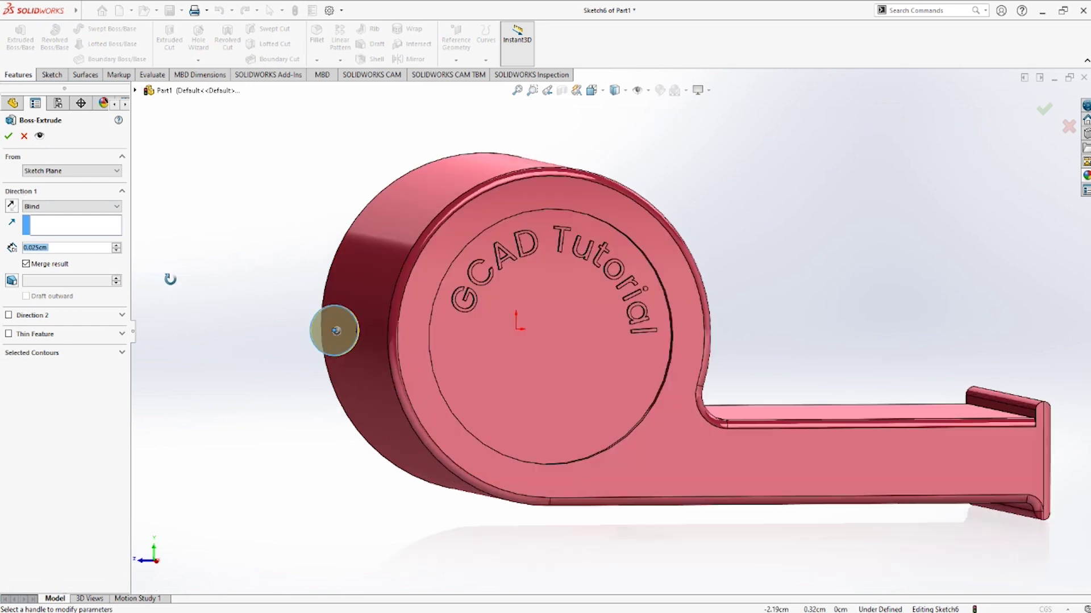
- Extrude the small circle Mid Plane 0.10cm deep to form the lanyard tab
click(56, 207)
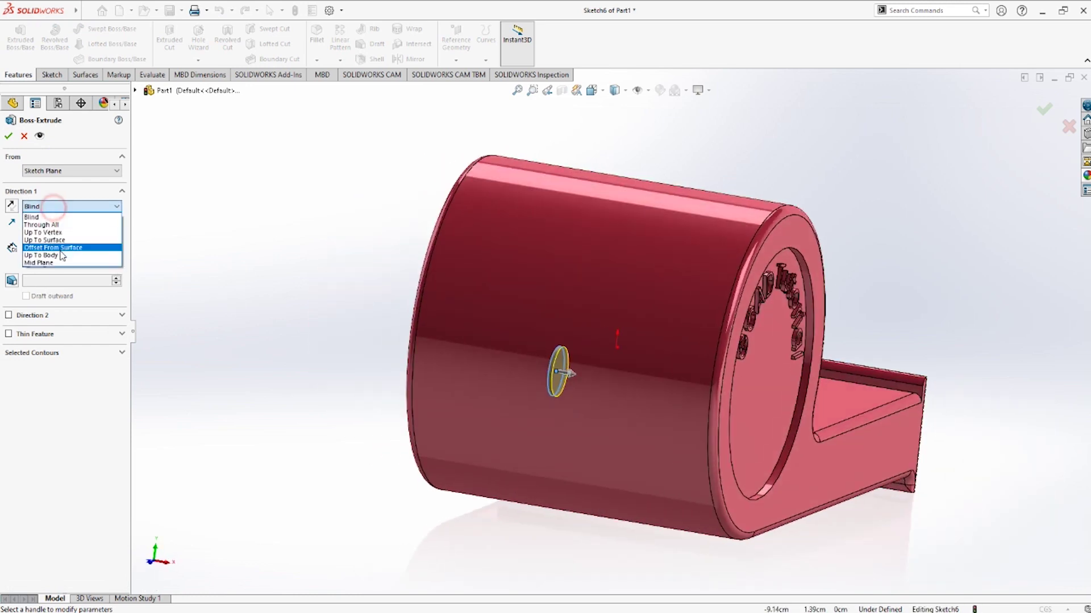
click(87, 277)
click(59, 250)
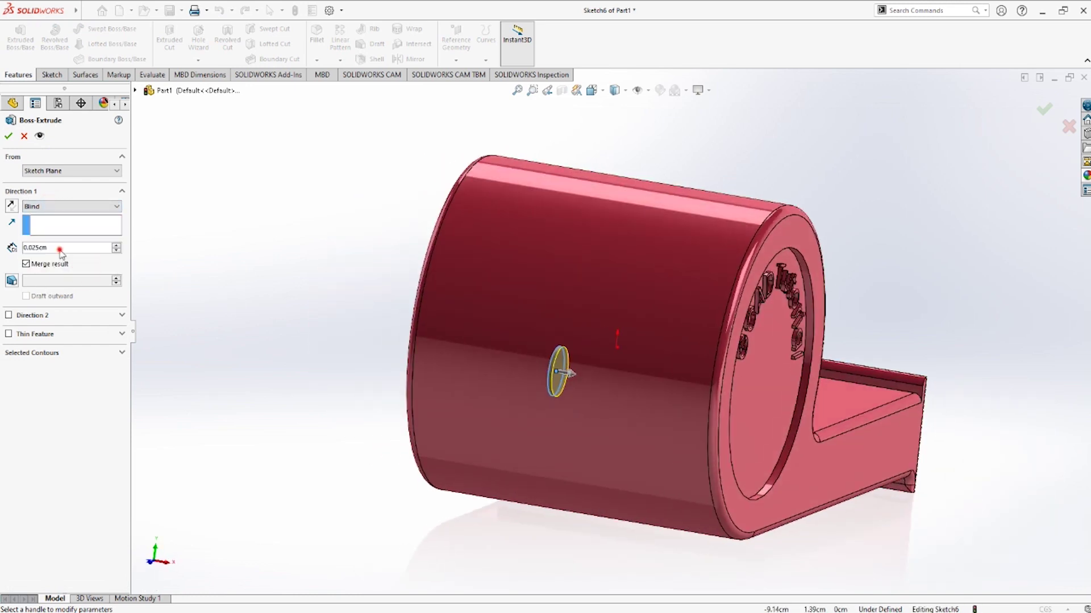
click(63, 206)
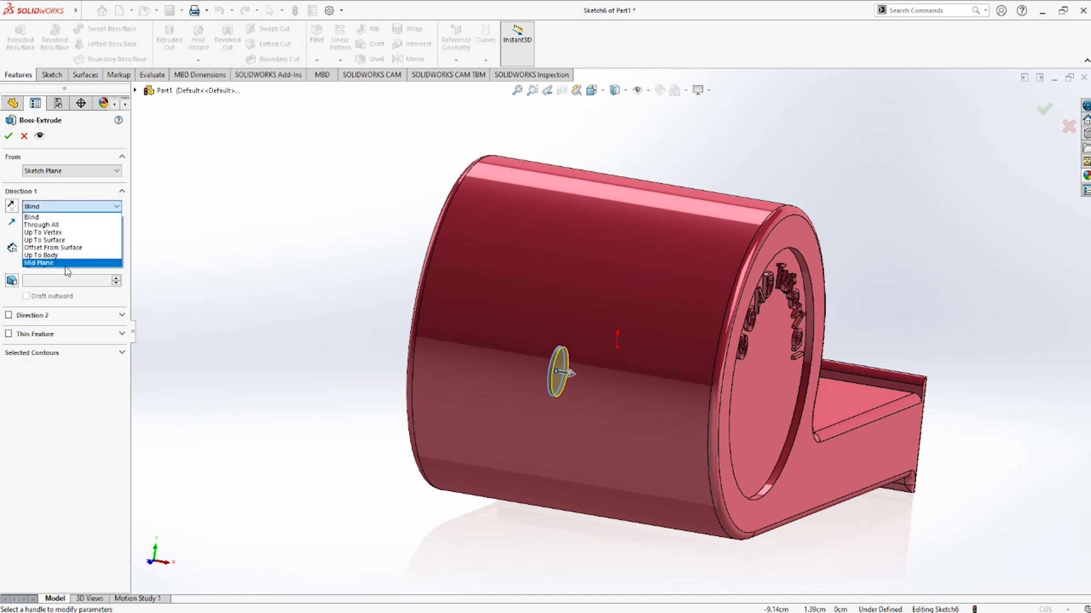
click(67, 265)
text(0.10)
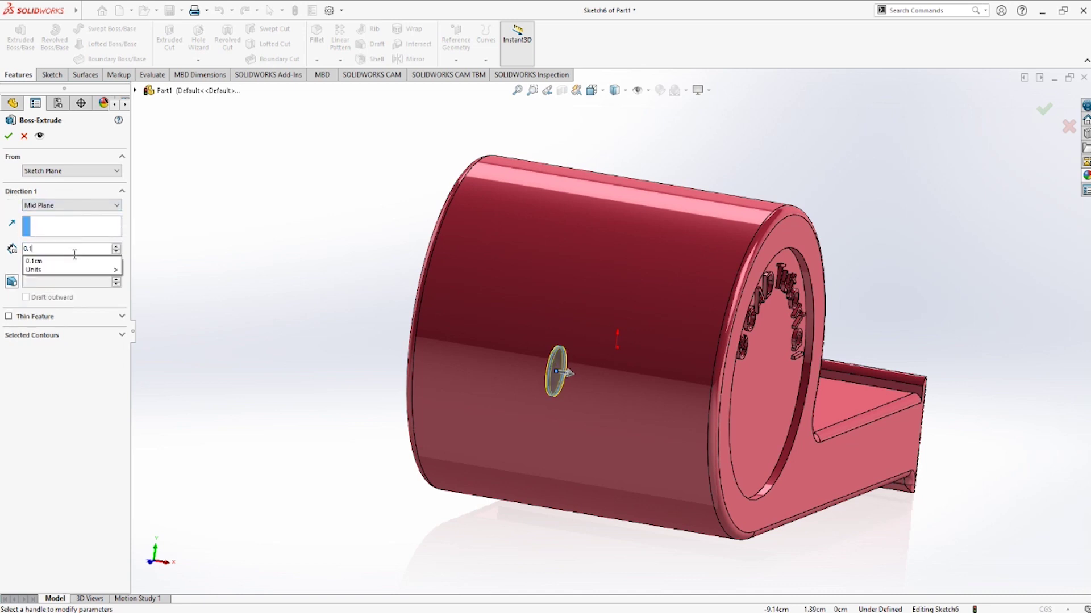
key(Return)
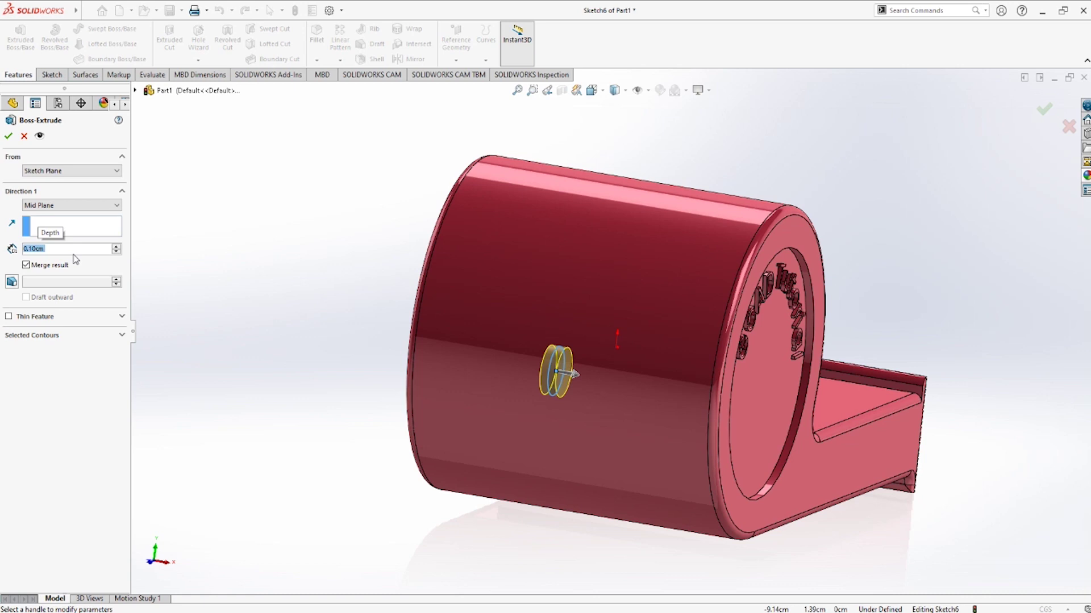
click(8, 136)
mouse_move(565, 523)
middle_down()
mouse_move(362, 484)
mouse_move(329, 390)
middle_up()
- Sketch a smaller hole circle on the tab face and begin an Extruded Cut from it
click(329, 328)
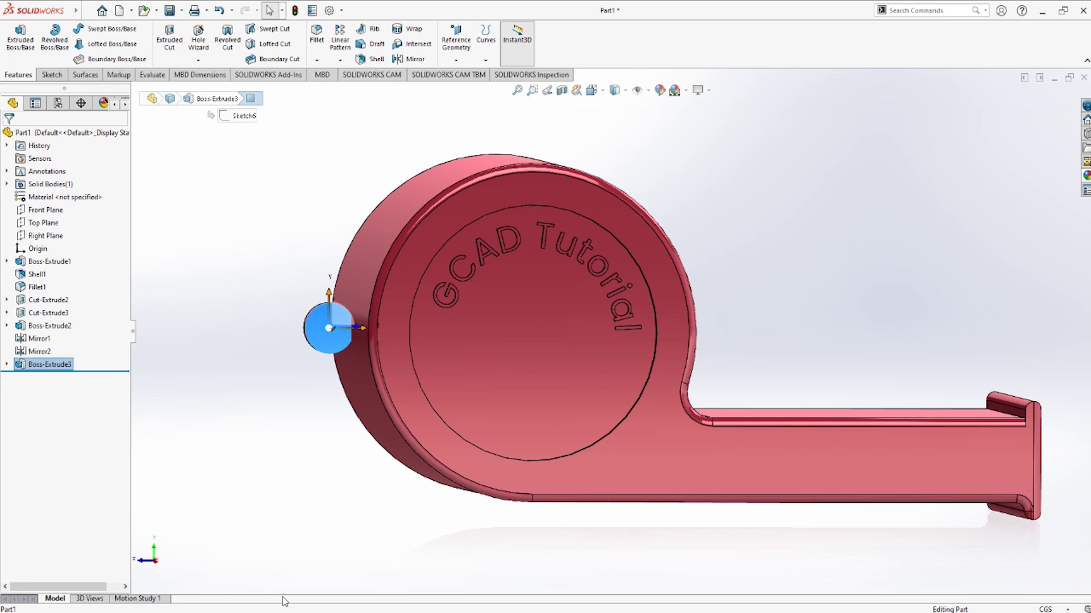
click(52, 74)
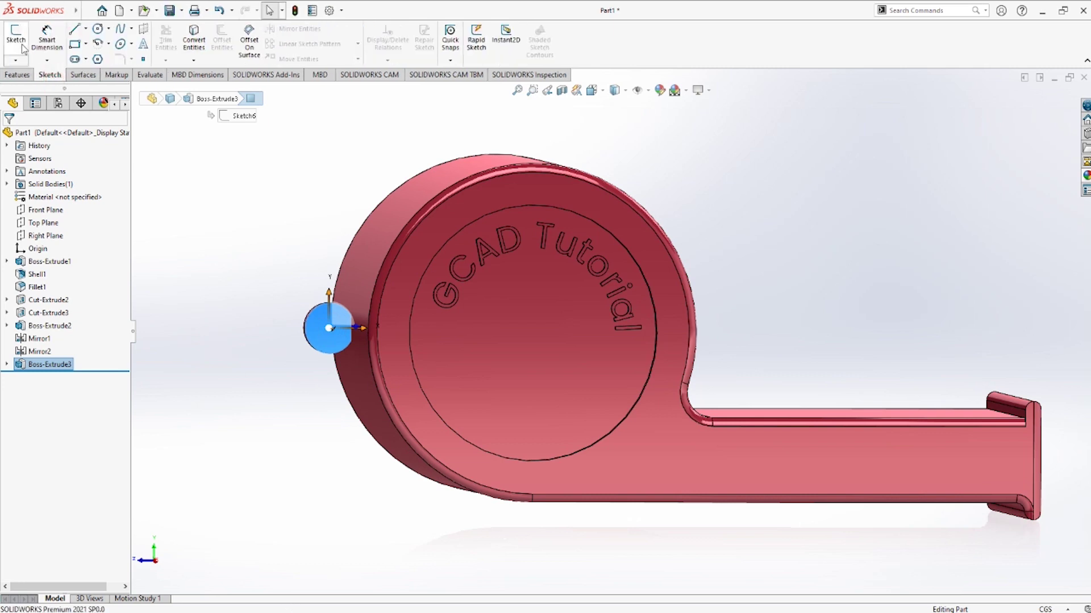
click(17, 41)
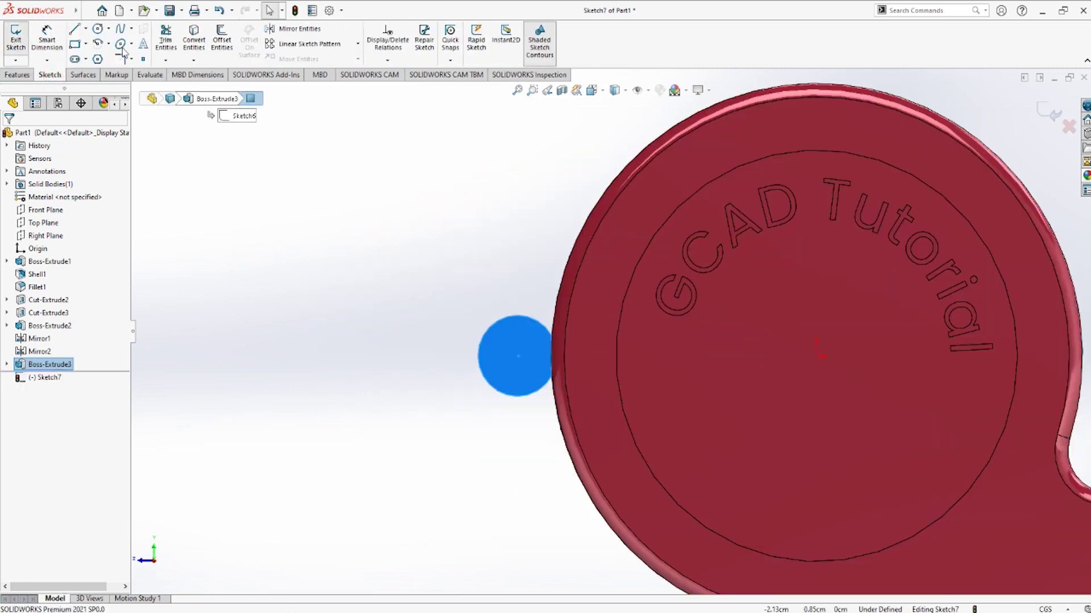
click(99, 29)
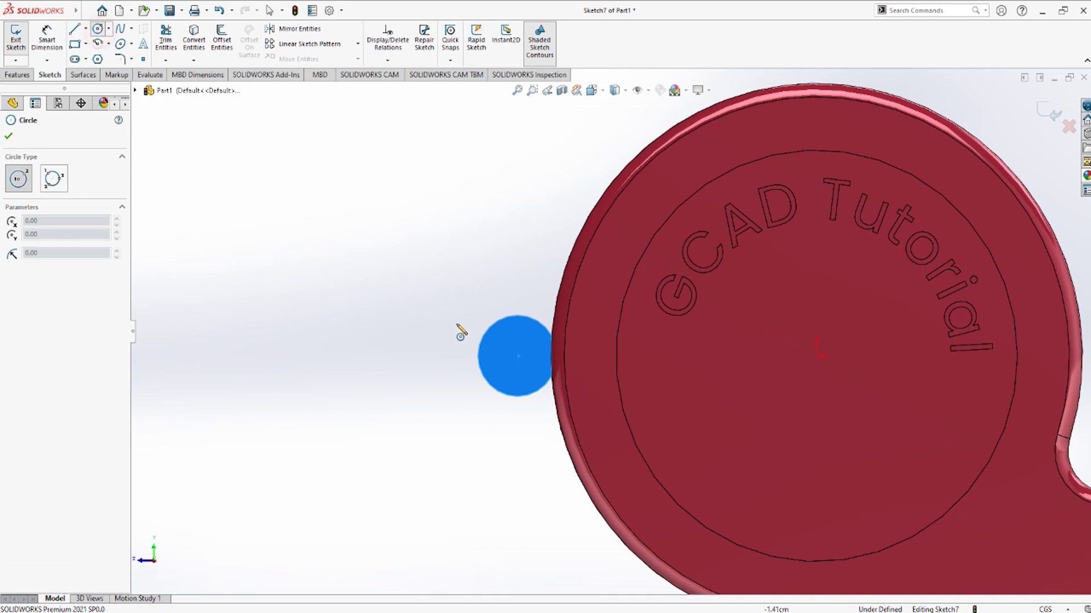
click(517, 357)
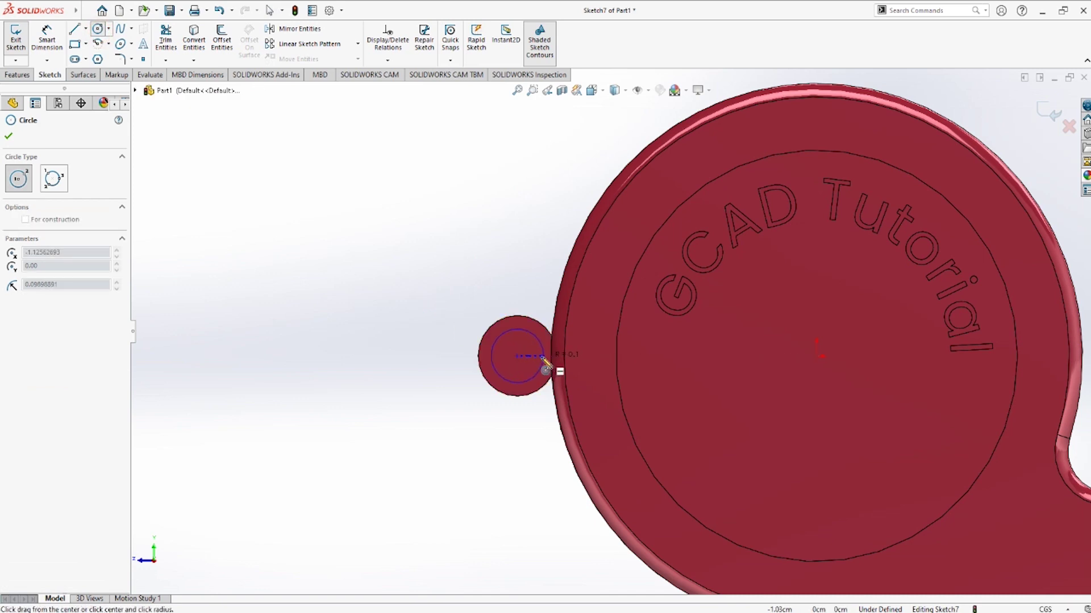
click(543, 358)
click(8, 136)
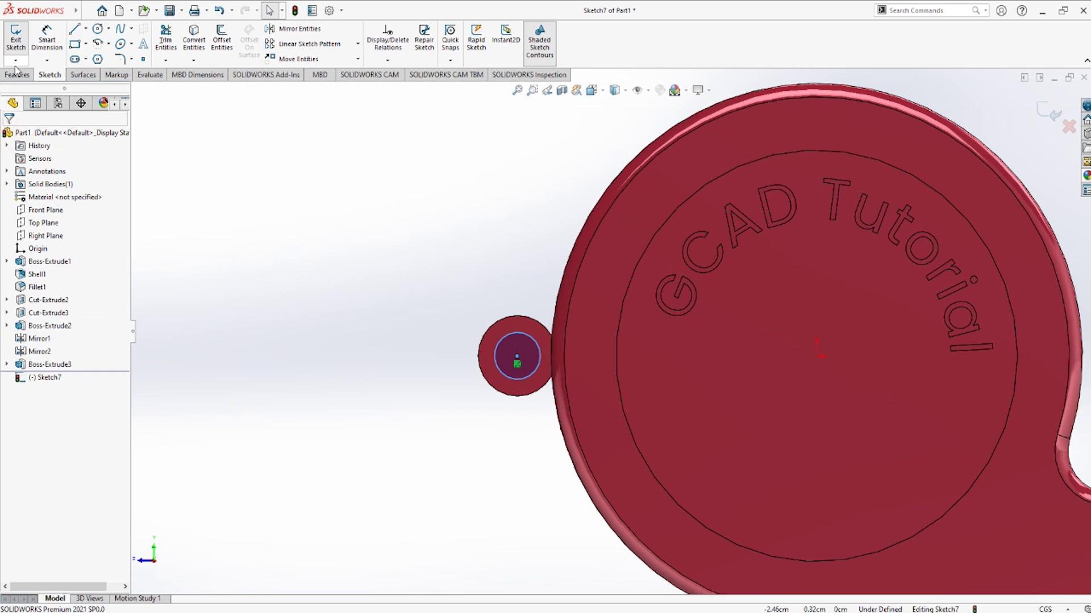
click(17, 74)
click(180, 35)
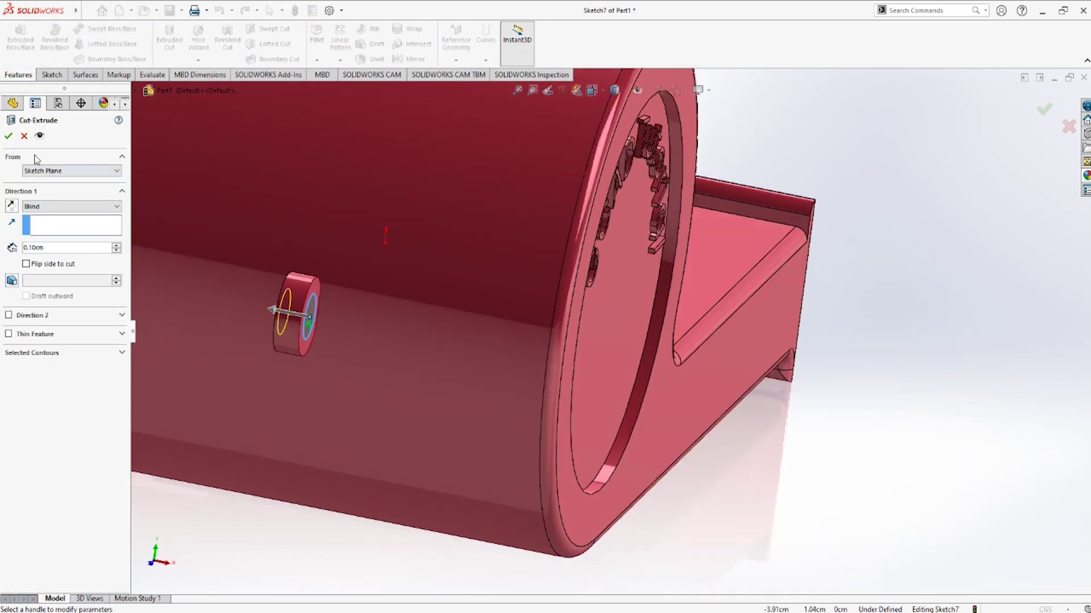
- Accept the hole cut, then inspect the whistle from left and right views
click(9, 136)
mouse_move(311, 524)
middle_down()
mouse_move(332, 515)
mouse_move(257, 430)
middle_up()
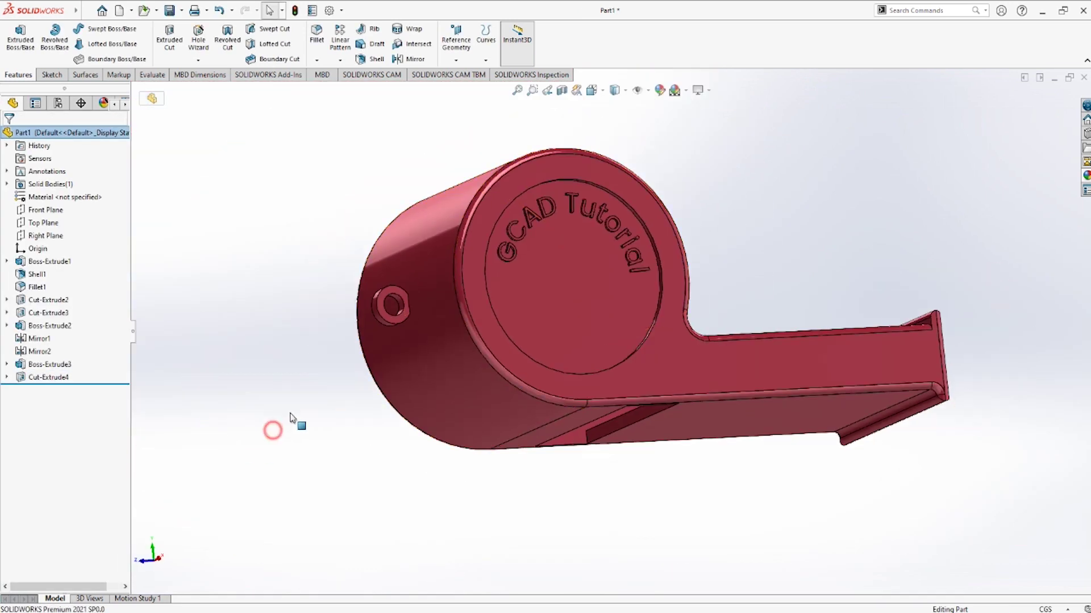
key(ctrl+3)
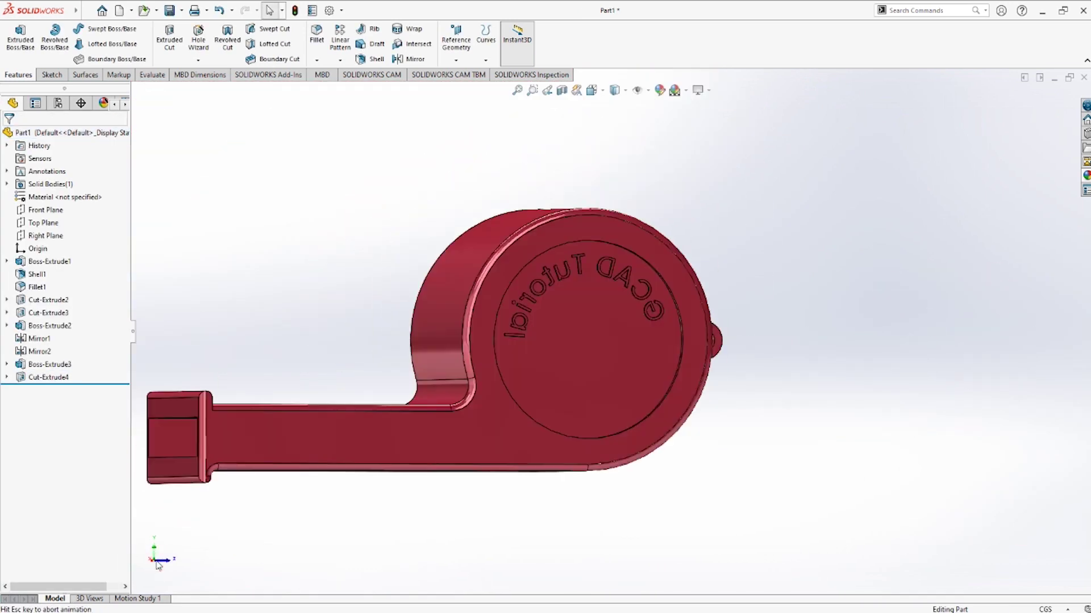
key(z)
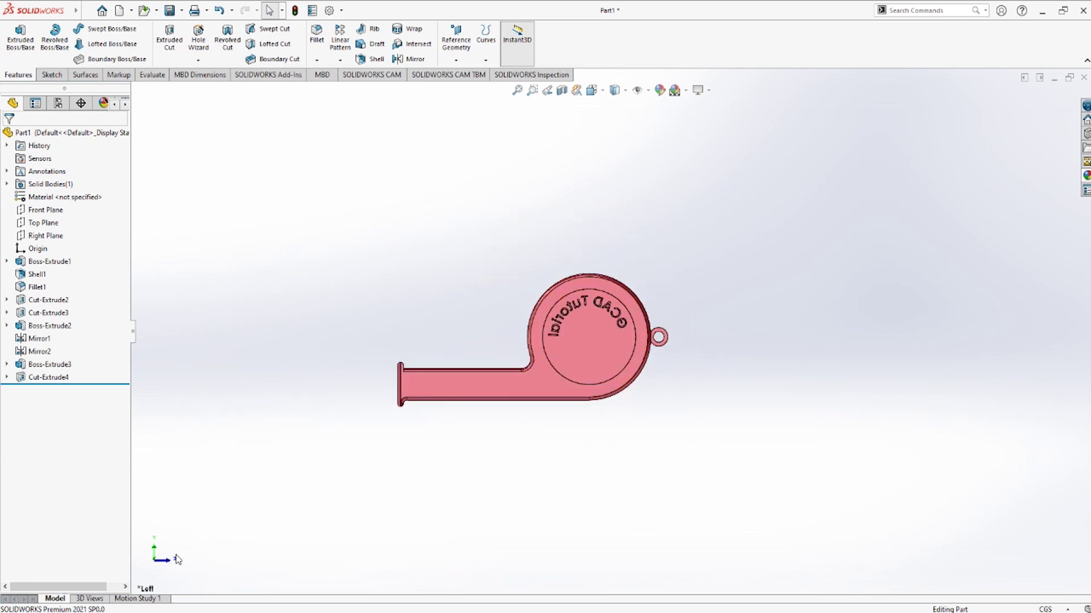
key(ctrl+4)
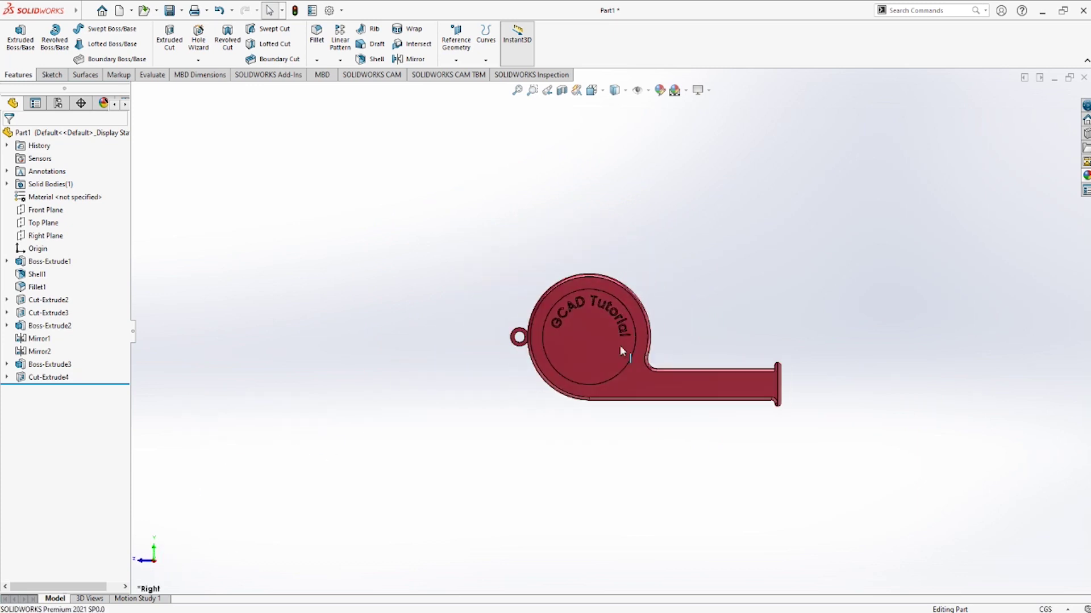